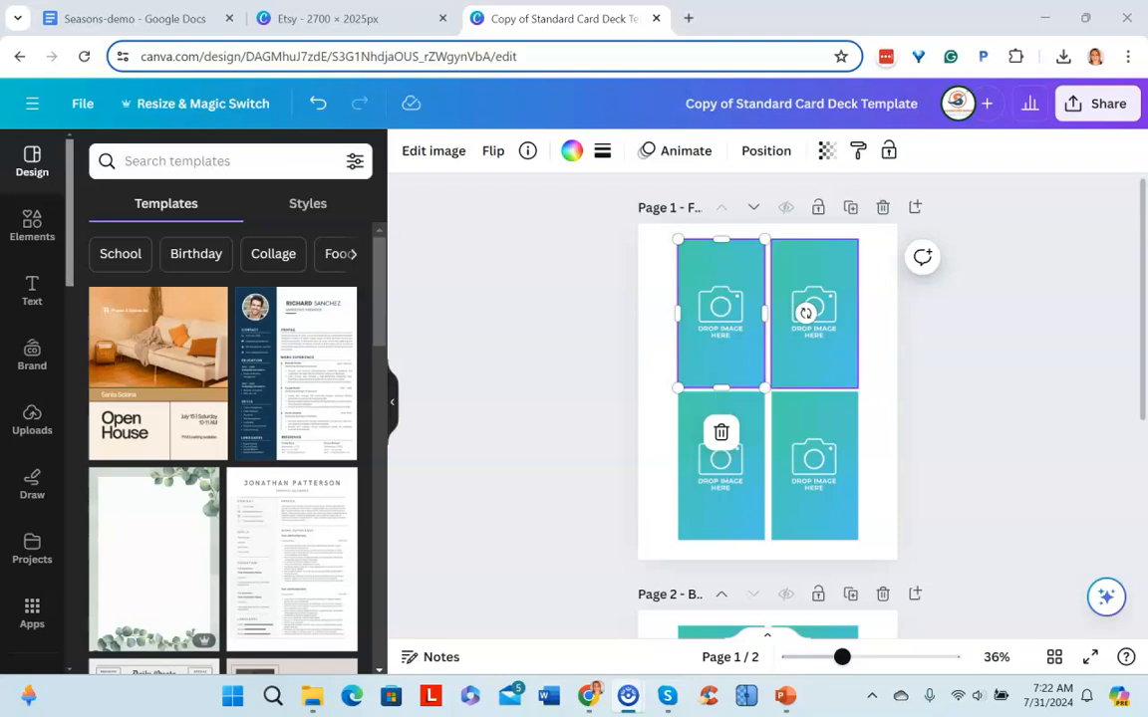
Step: Fill Page 1's four frames with the uploaded images: forest and hiker in the upper row, pumpkins and winter cabin in the lower row
{"action": "key", "text": "Escape"}
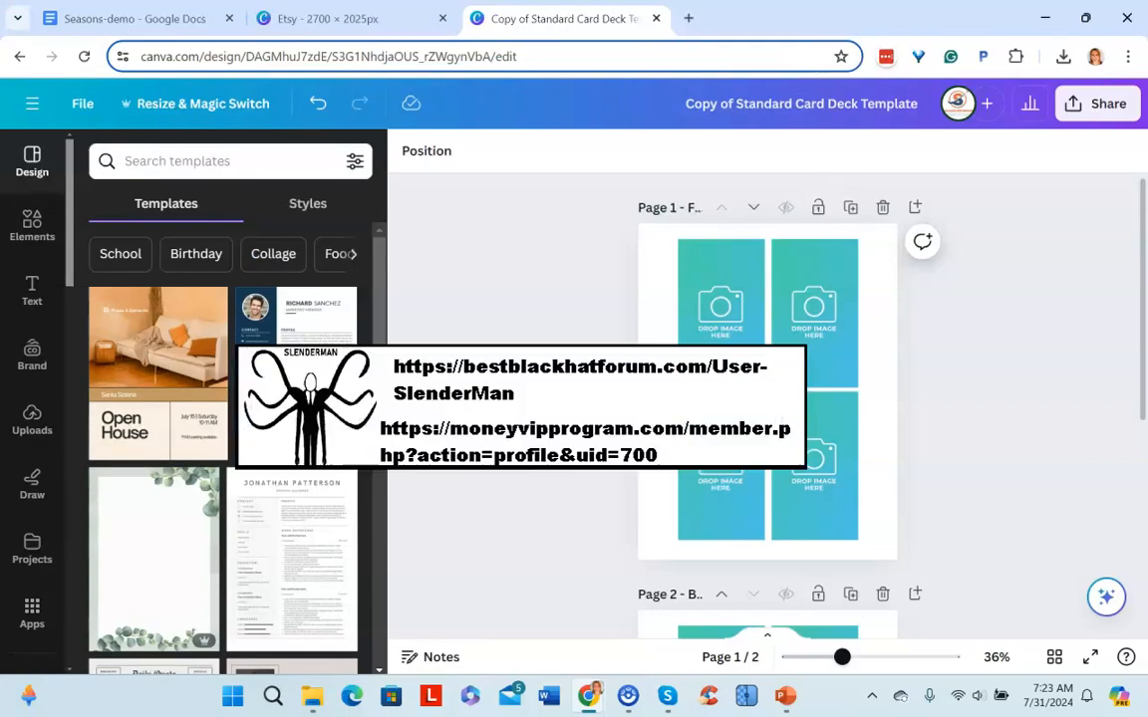
{"action": "left_click", "coordinate": [31, 419]}
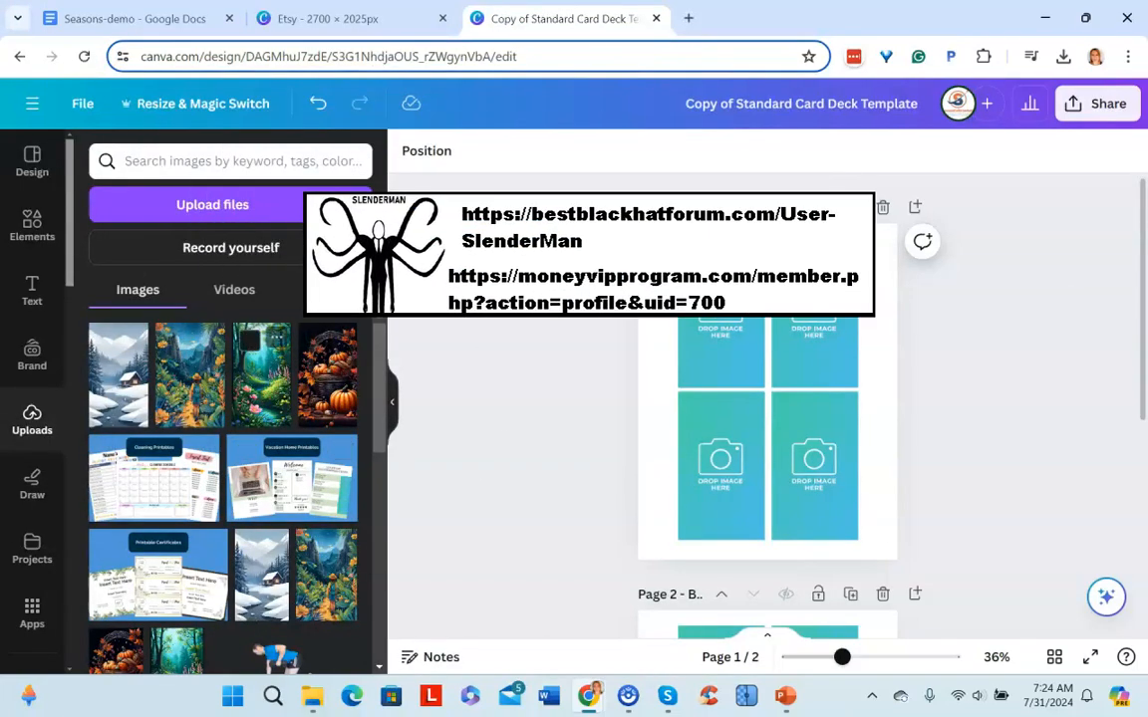
{"action": "left_click_drag", "start_coordinate": [261, 374], "coordinate": [720, 351]}
{"action": "left_click_drag", "start_coordinate": [189, 375], "coordinate": [814, 351]}
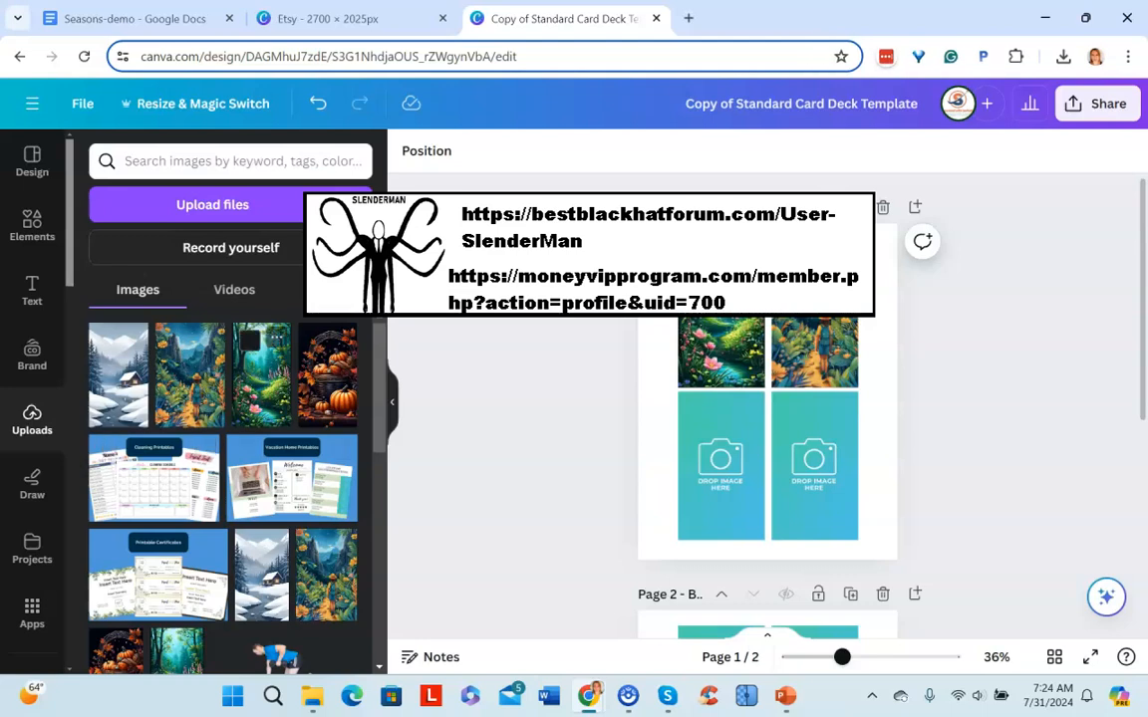
{"action": "left_click_drag", "start_coordinate": [326, 374], "coordinate": [720, 465]}
{"action": "left_click_drag", "start_coordinate": [118, 375], "coordinate": [118, 375]}
{"action": "left_click_drag", "start_coordinate": [733, 420], "coordinate": [814, 465]}
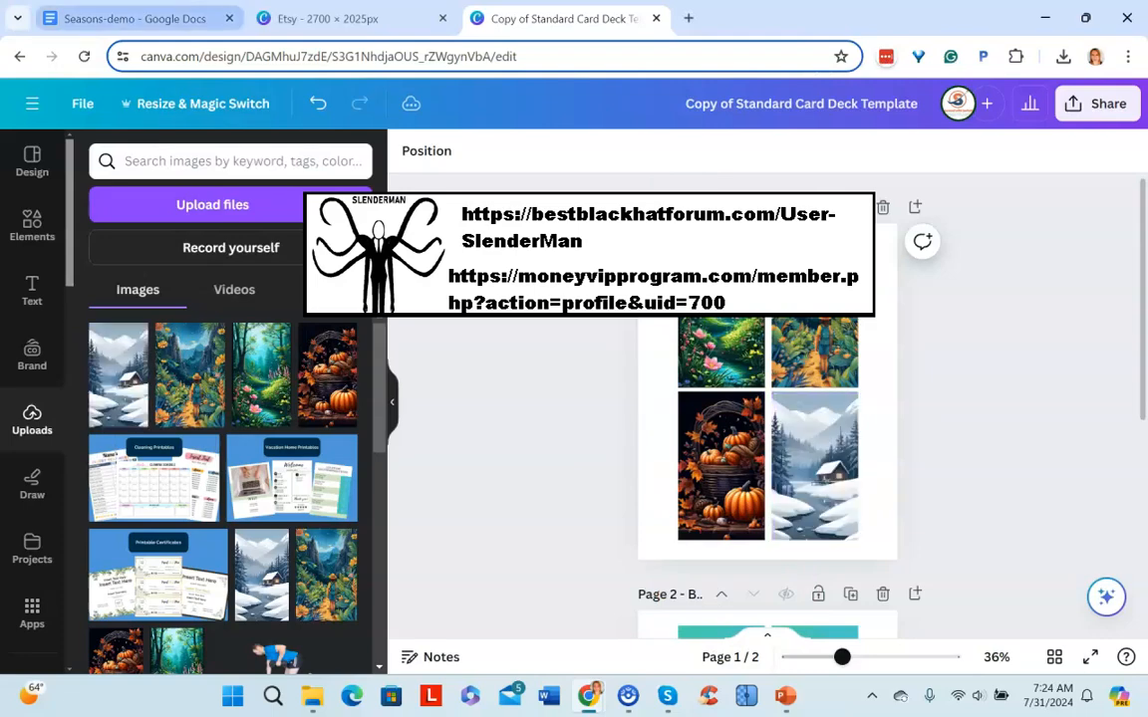
Step: Switch to the Seasons-demo document in Google Docs and review the numbered card titles and the deck overview
{"action": "left_click", "coordinate": [134, 18]}
{"action": "scroll", "coordinate": [538, 398], "scroll_direction": "up", "scroll_amount": 2}
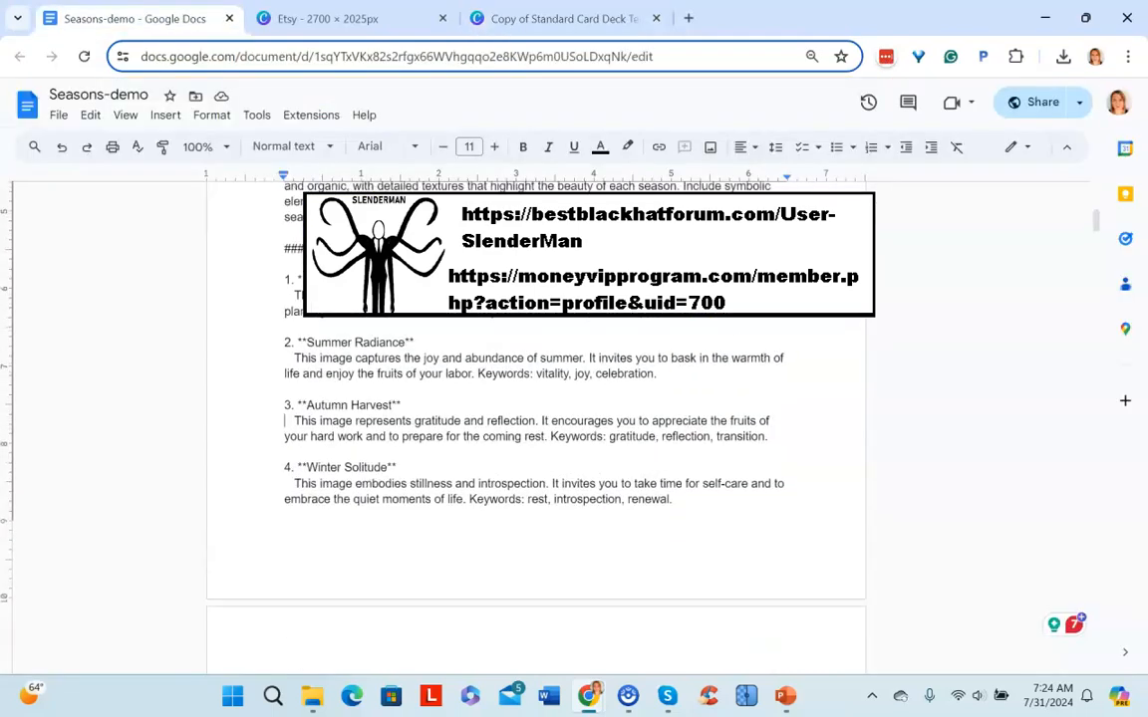
{"action": "scroll", "coordinate": [538, 419], "scroll_direction": "down", "scroll_amount": 5}
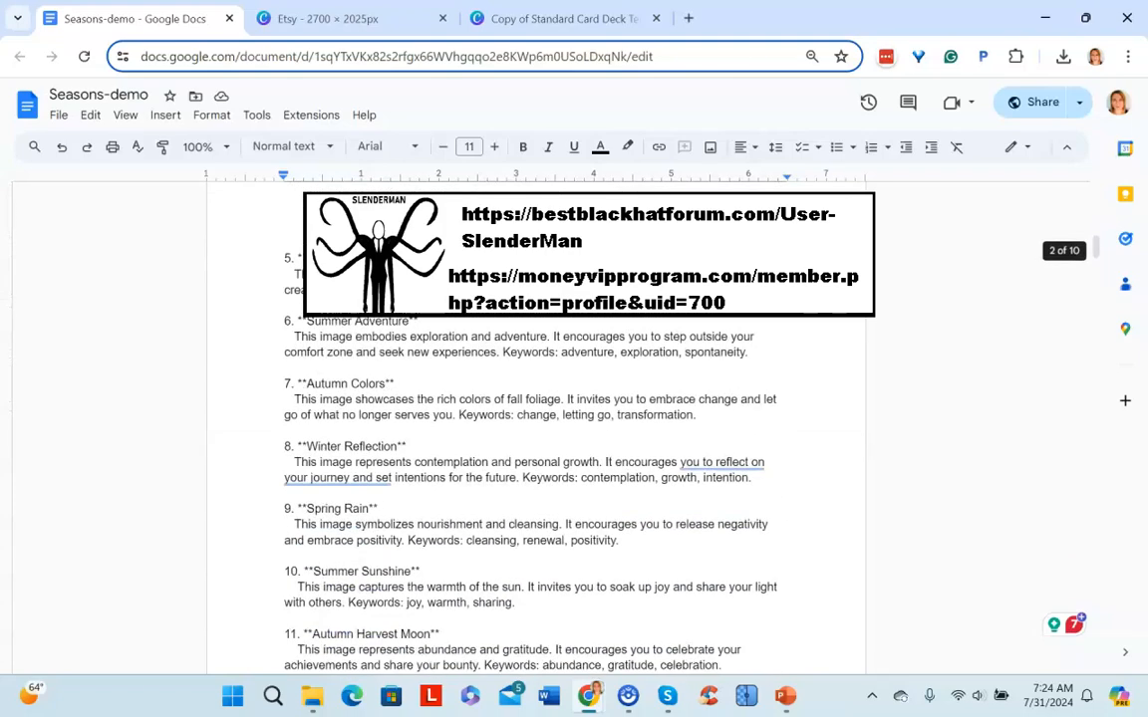
{"action": "scroll", "coordinate": [538, 419], "scroll_direction": "up", "scroll_amount": 10}
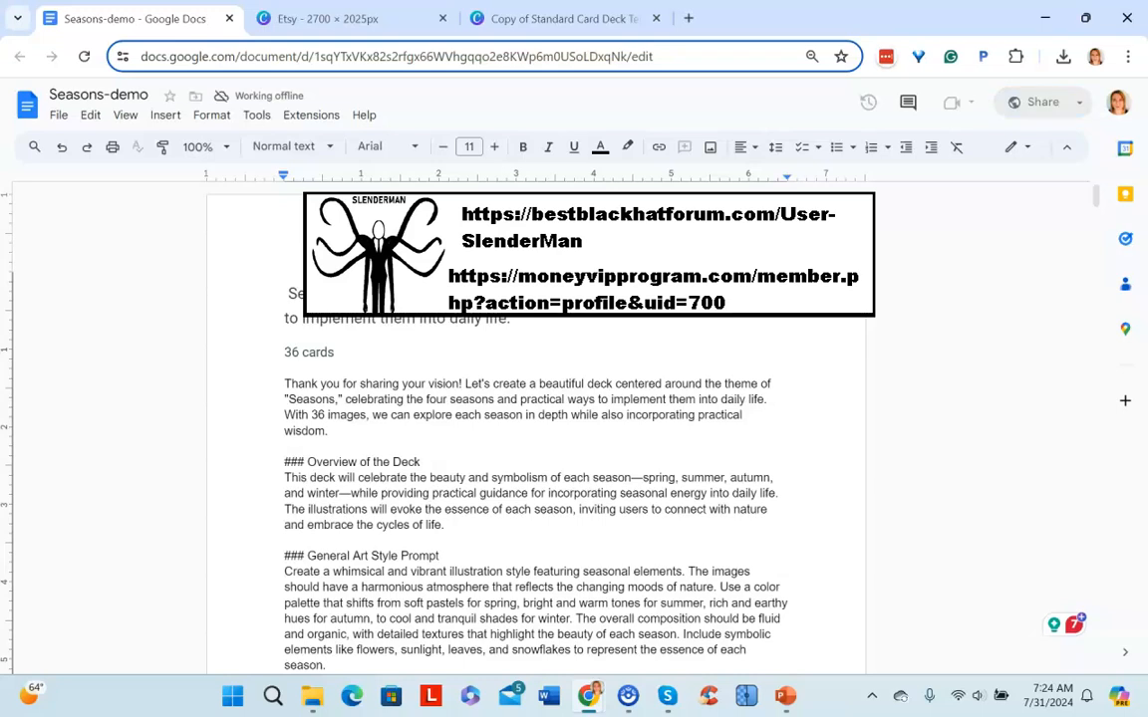
Step: Return to the Canva card deck template and search the elements for "border gothic"
{"action": "left_click", "coordinate": [564, 18]}
{"action": "left_click_drag", "start_coordinate": [842, 657], "coordinate": [870, 657]}
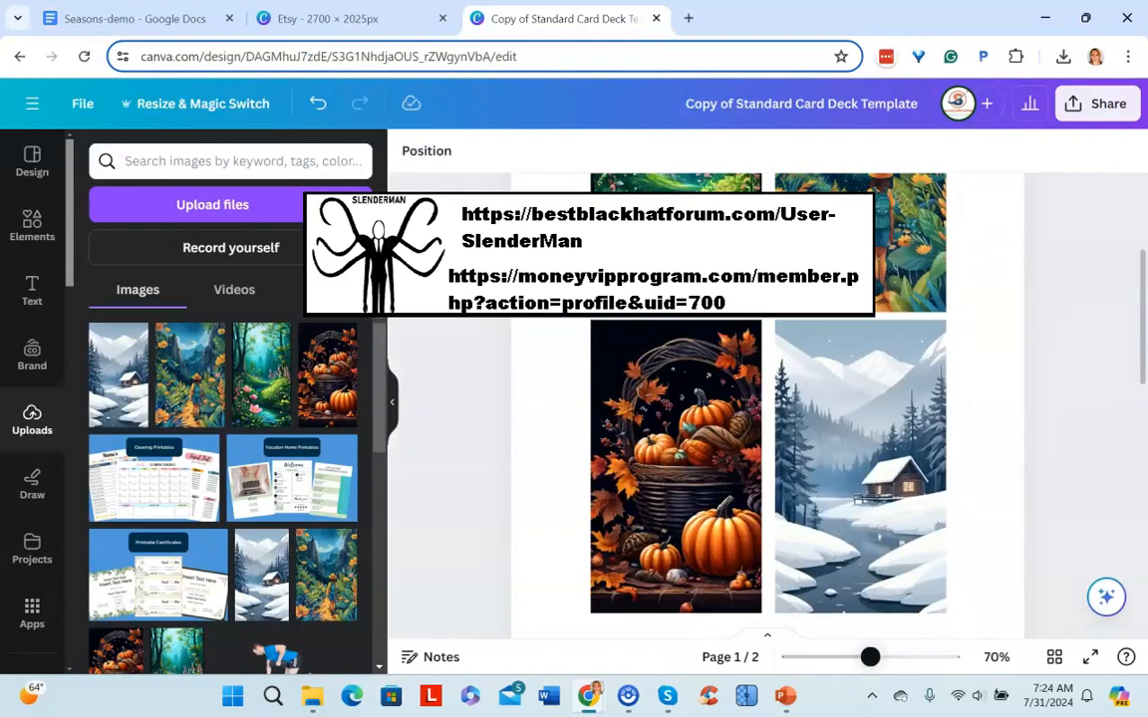
{"action": "scroll", "coordinate": [767, 398], "scroll_direction": "up", "scroll_amount": 3}
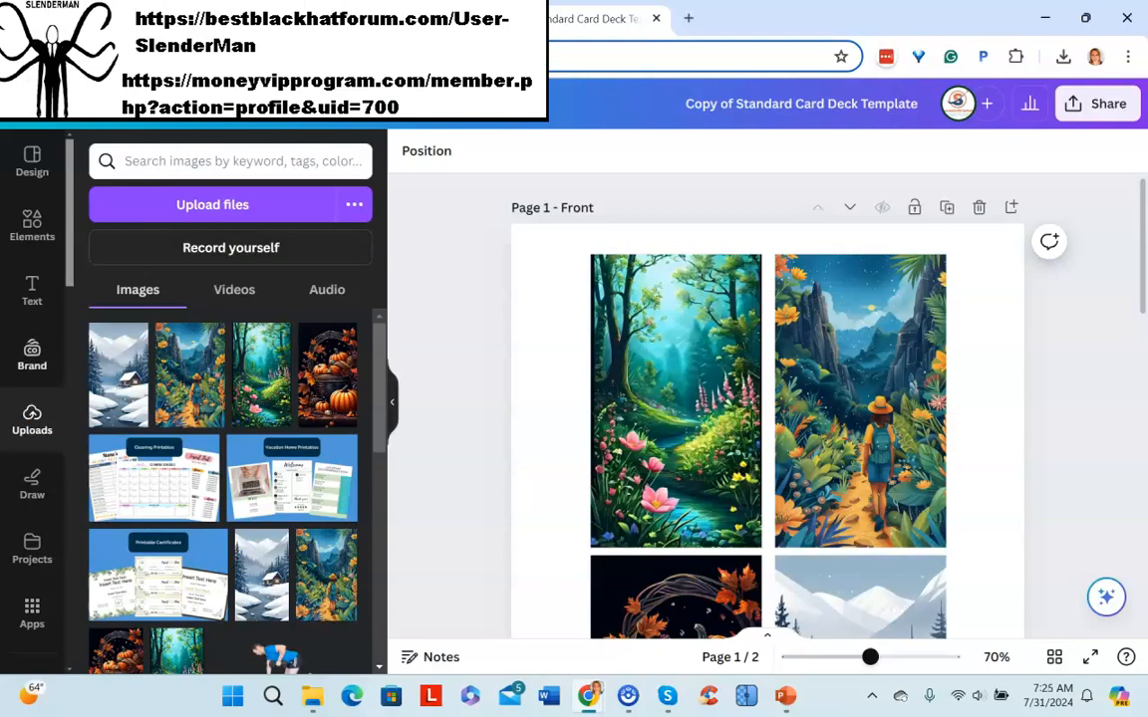
{"action": "left_click", "coordinate": [32, 224]}
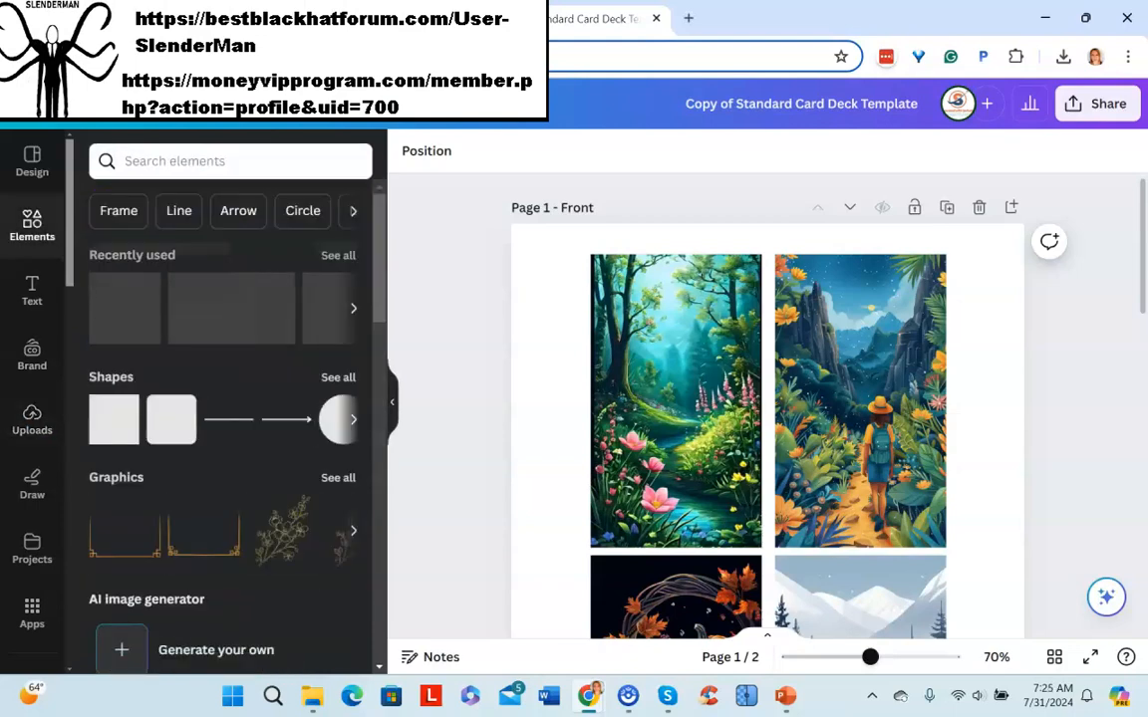
{"action": "scroll", "coordinate": [230, 419], "scroll_direction": "down", "scroll_amount": 1}
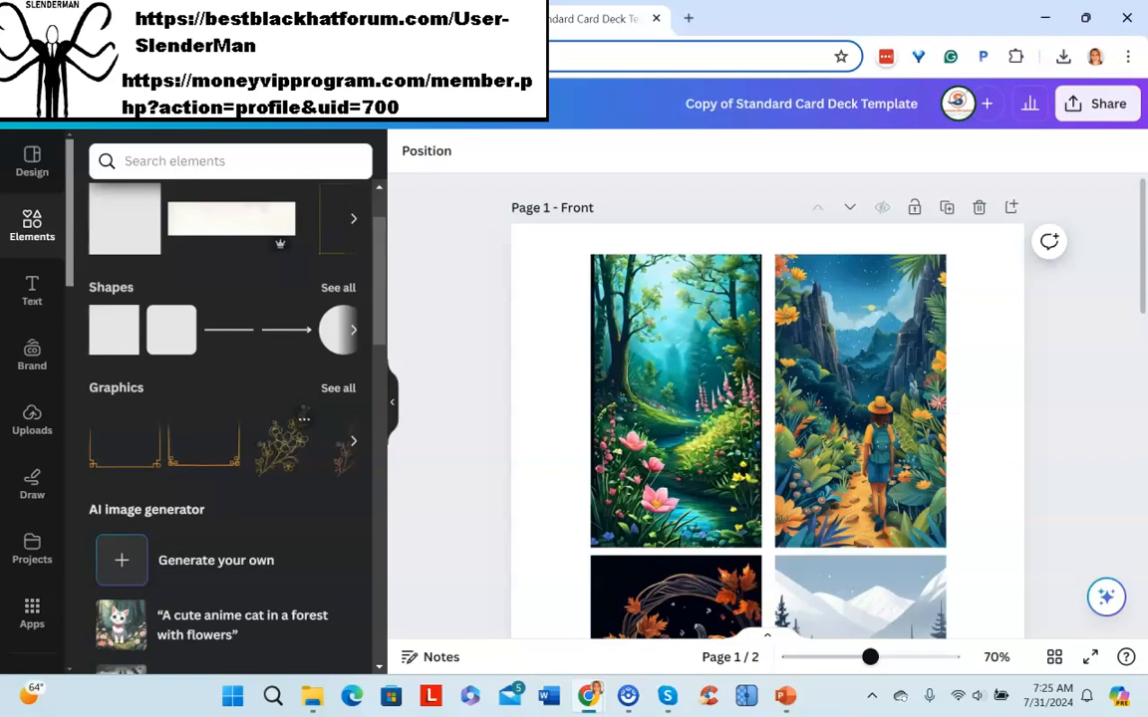
{"action": "scroll", "coordinate": [230, 419], "scroll_direction": "up", "scroll_amount": 1}
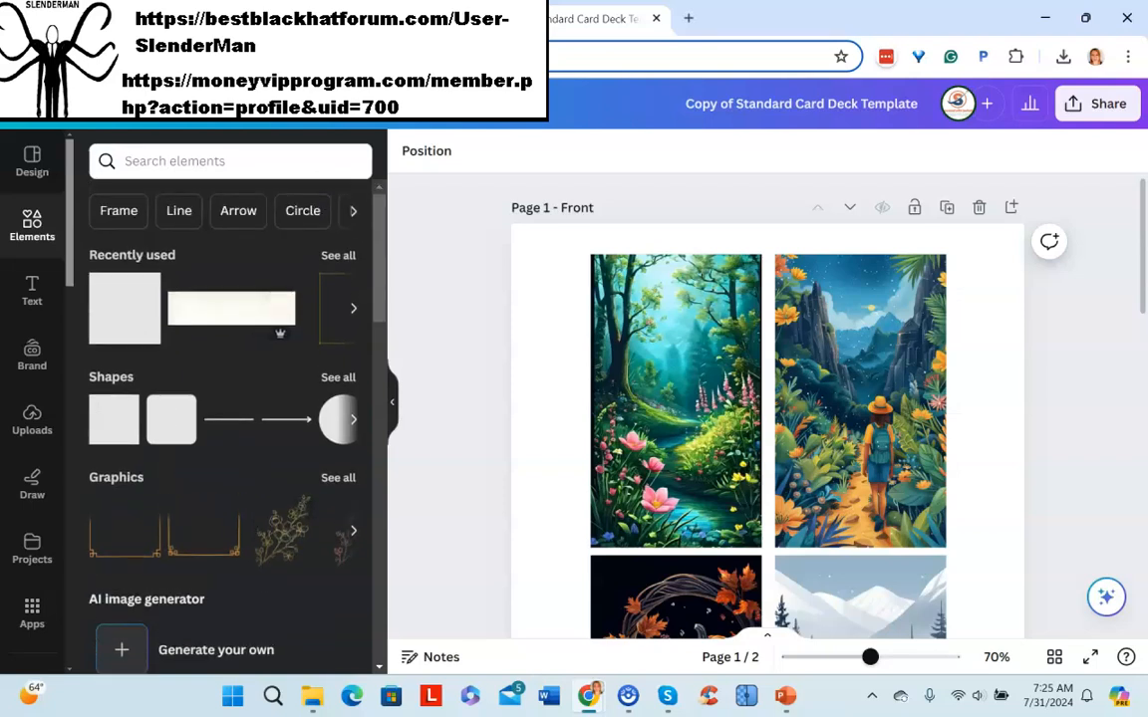
{"action": "left_click", "coordinate": [229, 160]}
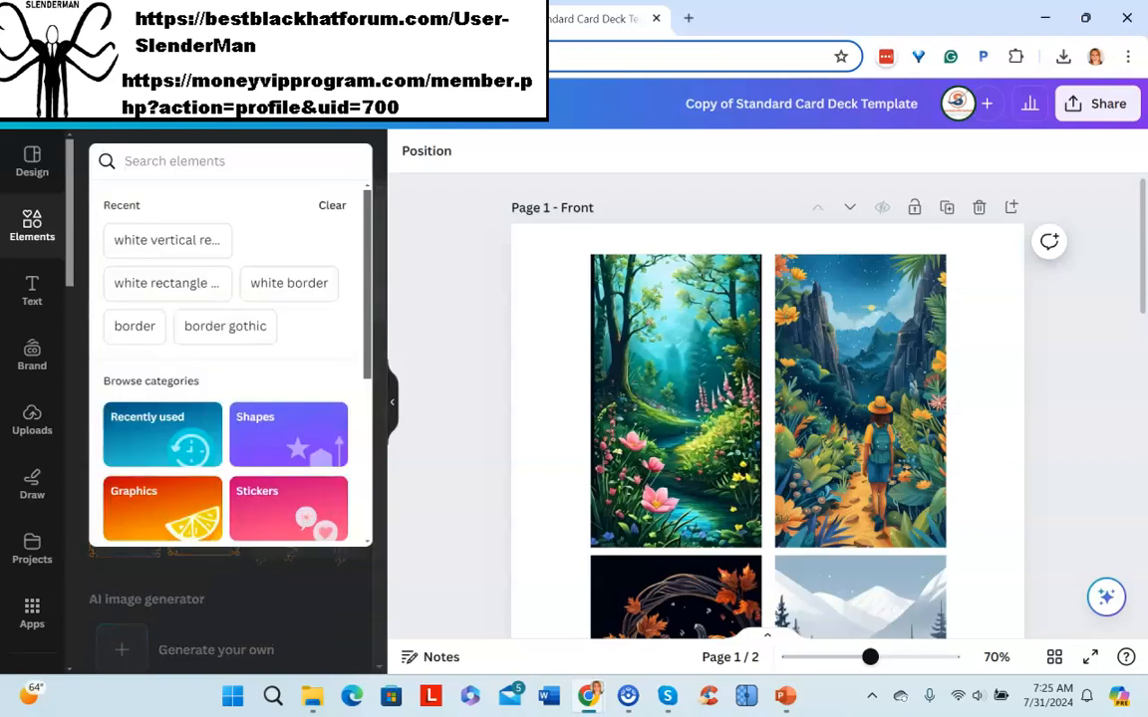
{"action": "left_click", "coordinate": [225, 325]}
{"action": "scroll", "coordinate": [210, 468], "scroll_direction": "down", "scroll_amount": 4}
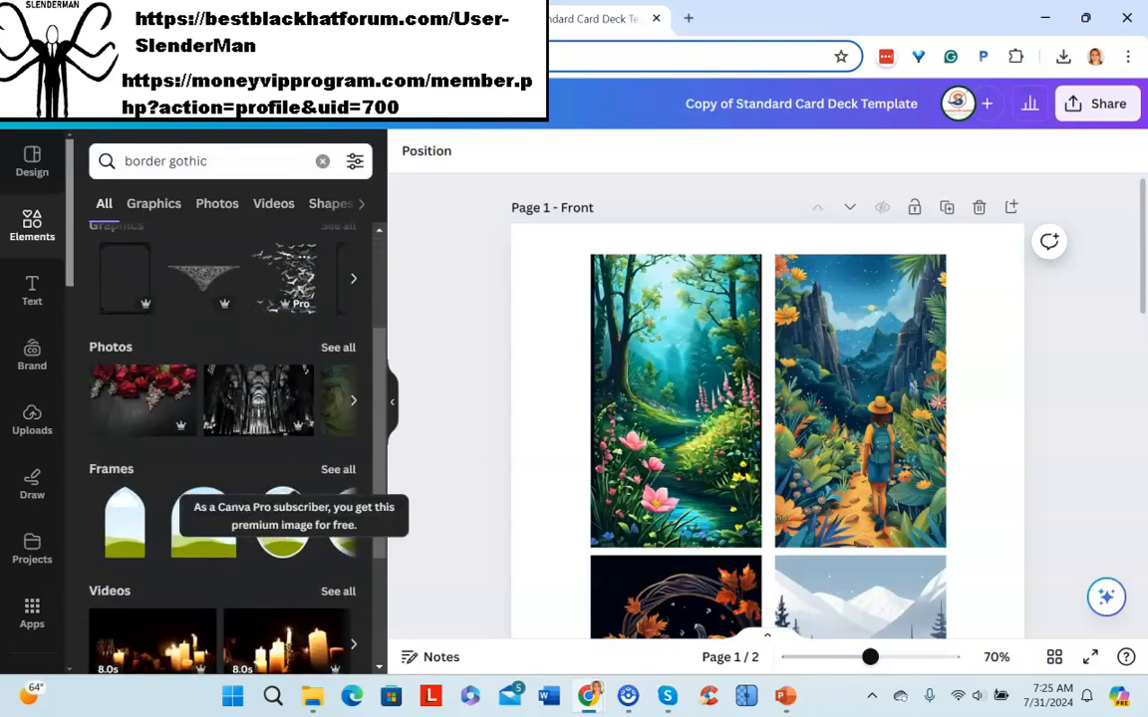
{"action": "scroll", "coordinate": [224, 449], "scroll_direction": "up", "scroll_amount": 4}
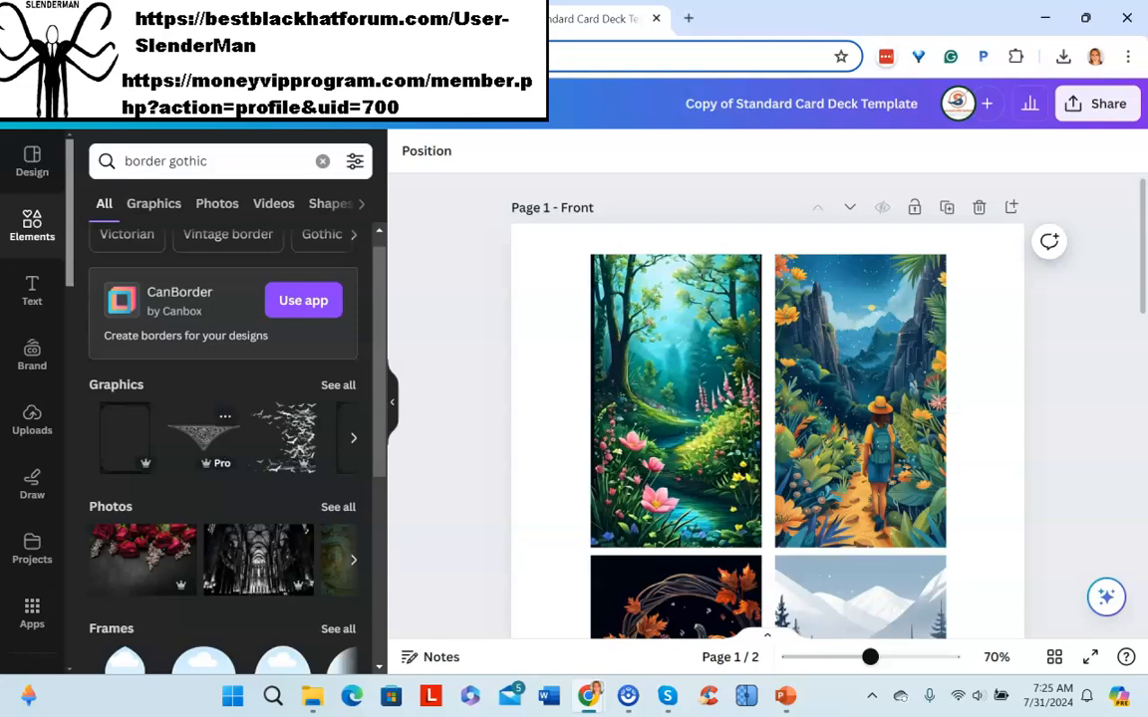
Step: Place the black gothic border graphic over the forest card and shrink it to about the card's width
{"action": "left_click", "coordinate": [353, 438]}
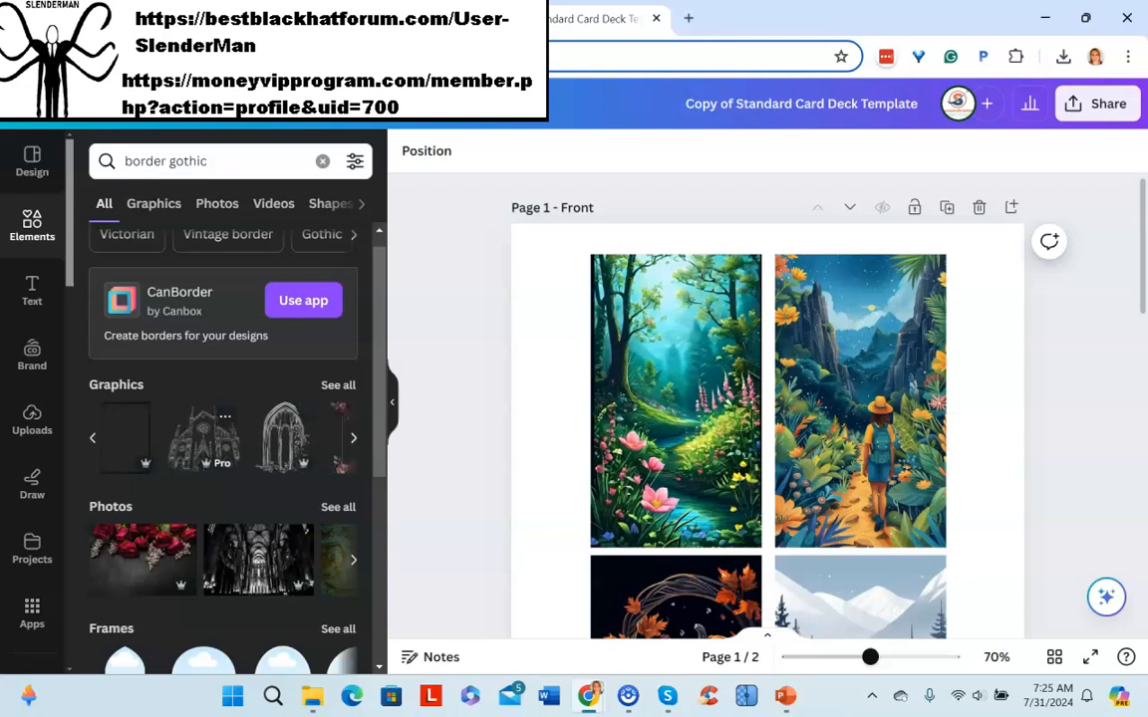
{"action": "left_click_drag", "start_coordinate": [124, 434], "coordinate": [680, 387]}
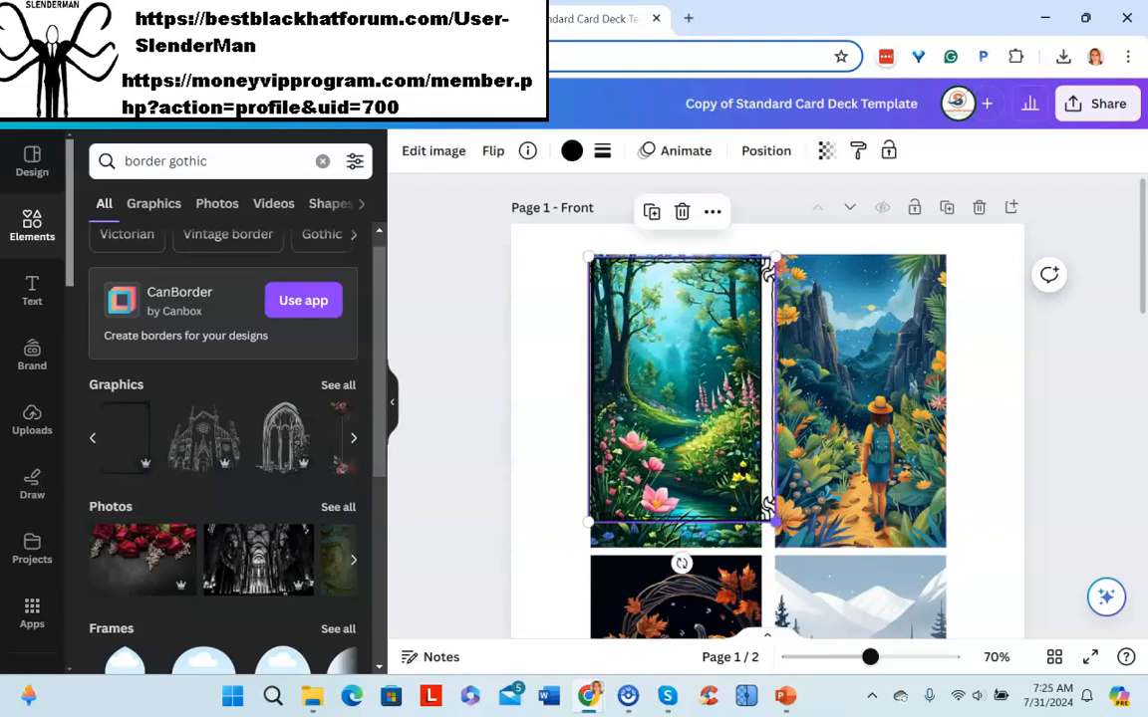
{"action": "left_click_drag", "start_coordinate": [768, 508], "coordinate": [764, 510]}
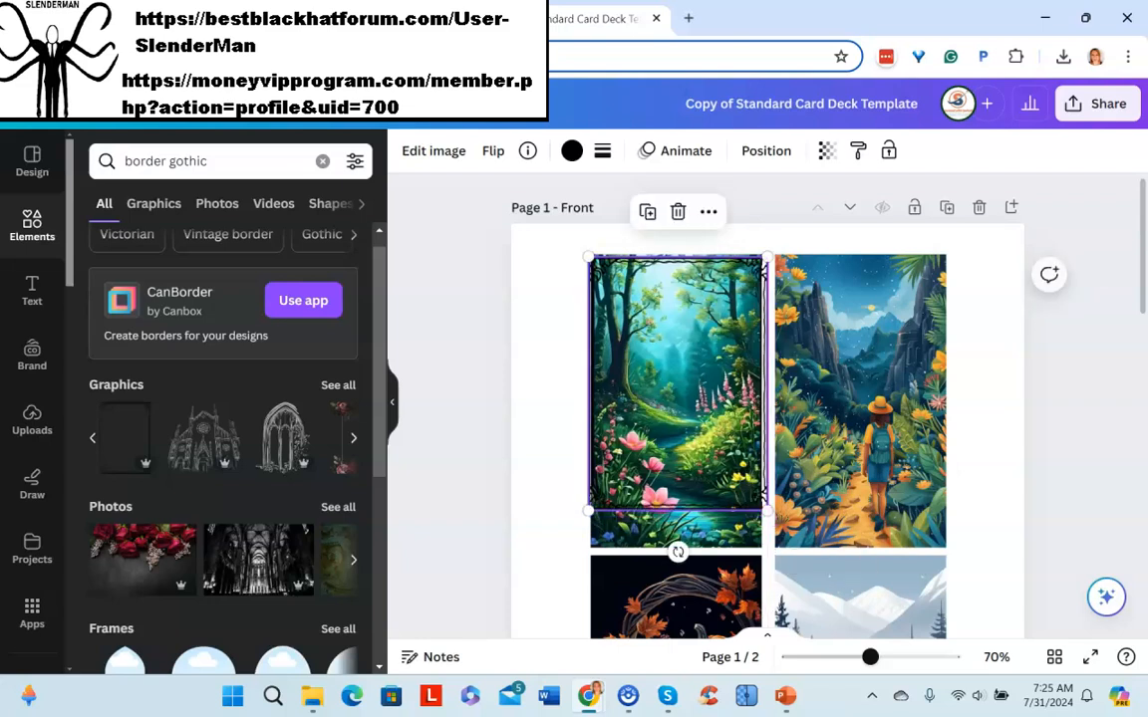
Step: Delete the gothic border from the forest card and clear the element search
{"action": "left_click", "coordinate": [708, 211]}
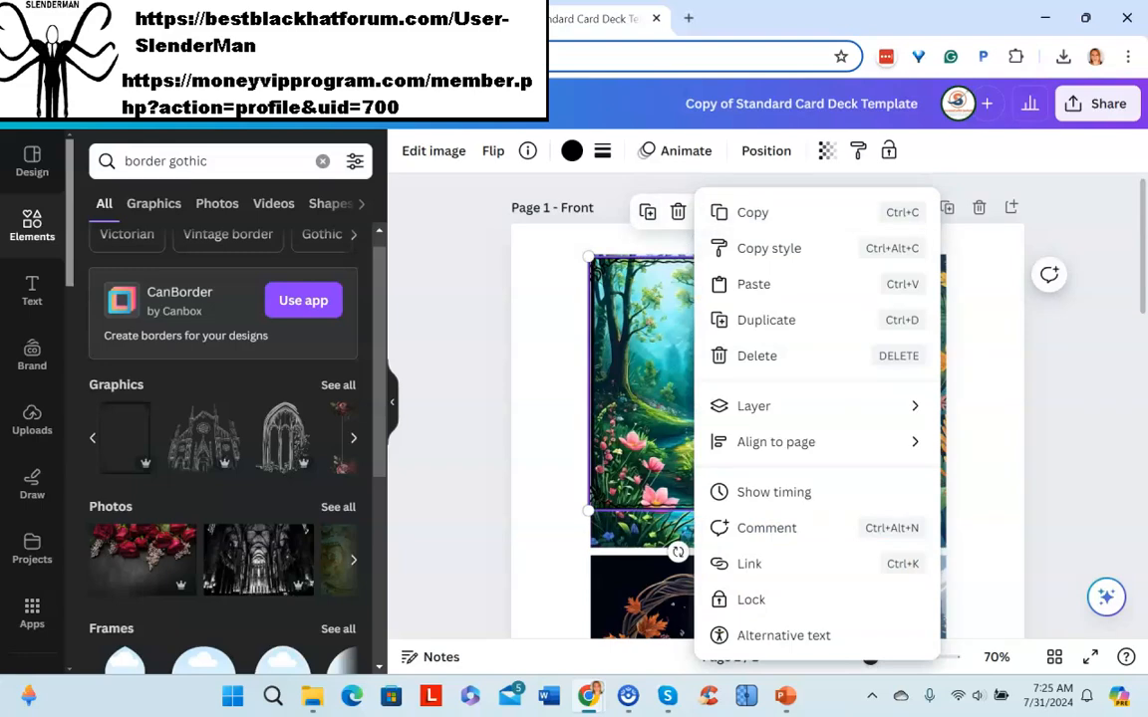
{"action": "left_click", "coordinate": [678, 211]}
{"action": "left_click", "coordinate": [677, 211]}
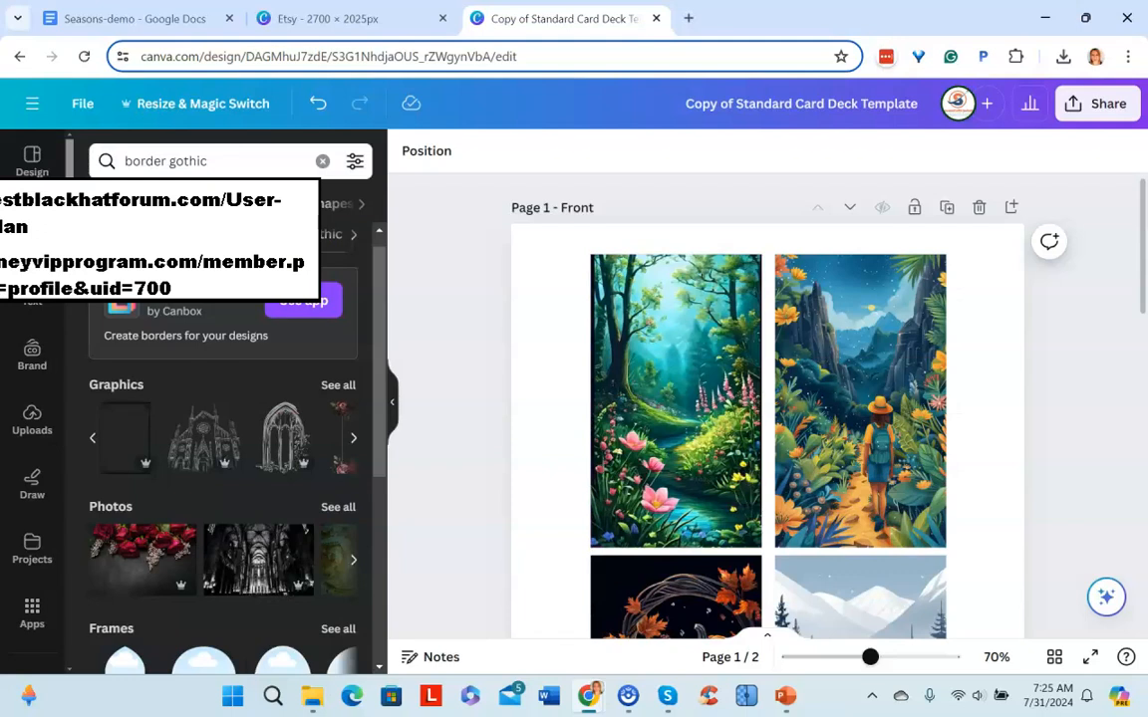
{"action": "left_click", "coordinate": [321, 160]}
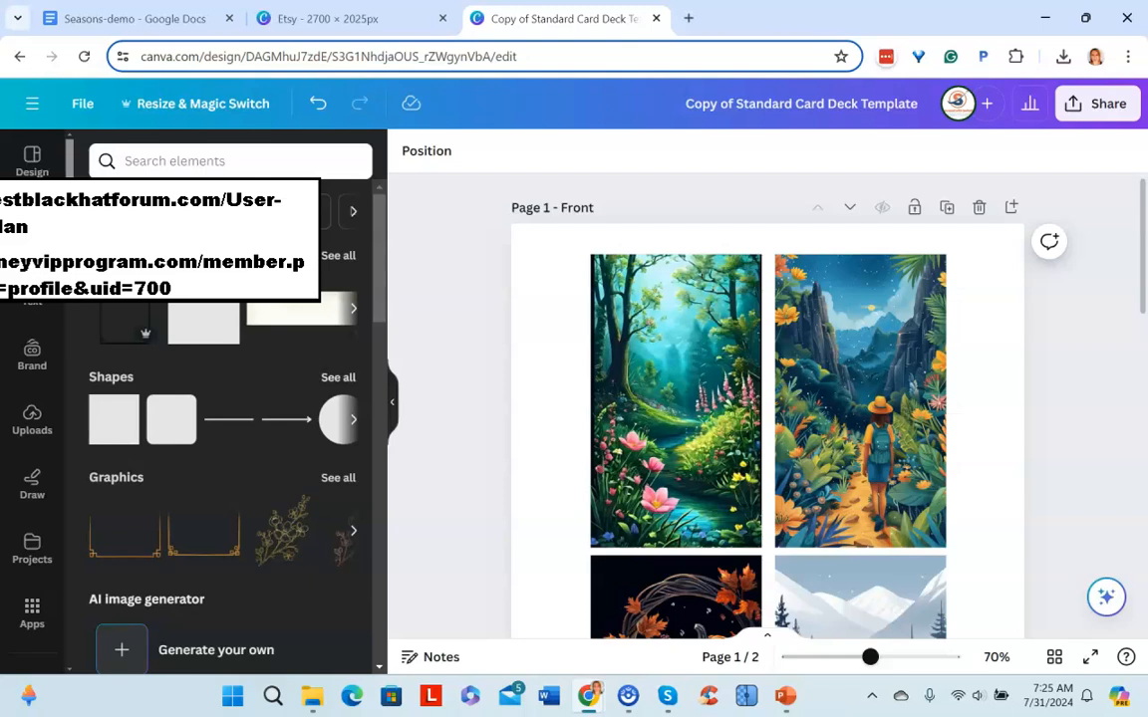
Step: Add a pill shape from the Shapes collection to the upper part of the forest card and shrink it to fit inside
{"action": "left_click", "coordinate": [338, 376]}
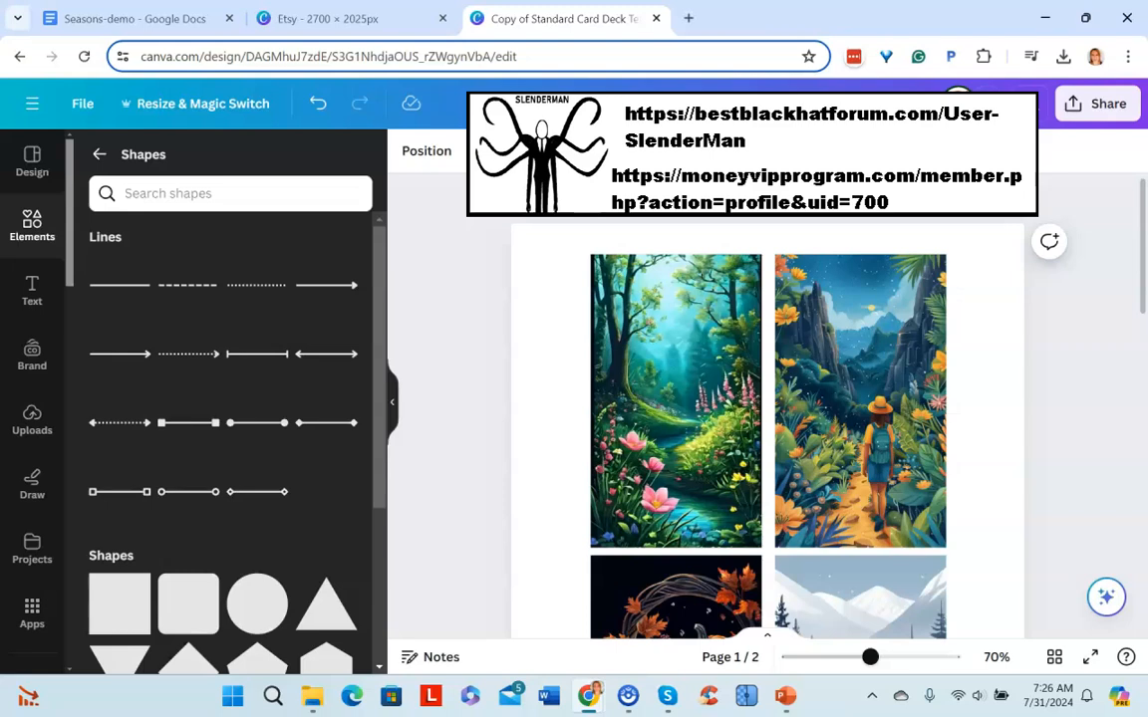
{"action": "scroll", "coordinate": [257, 317], "scroll_direction": "down", "scroll_amount": 5}
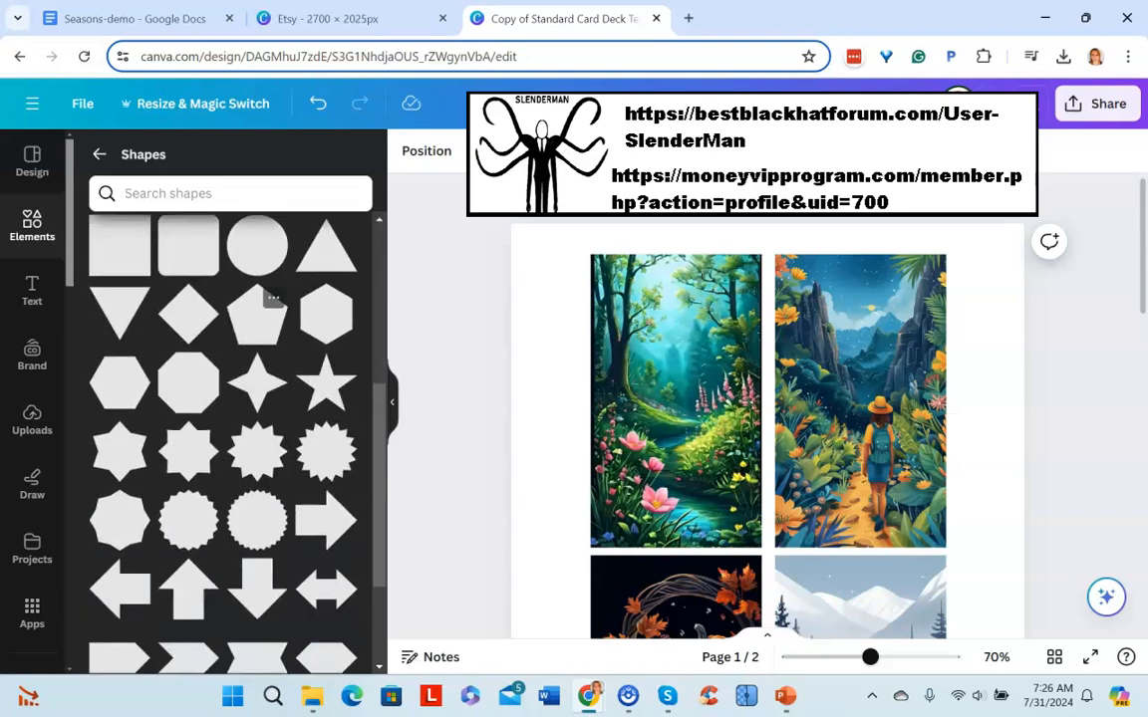
{"action": "scroll", "coordinate": [271, 291], "scroll_direction": "down", "scroll_amount": 4}
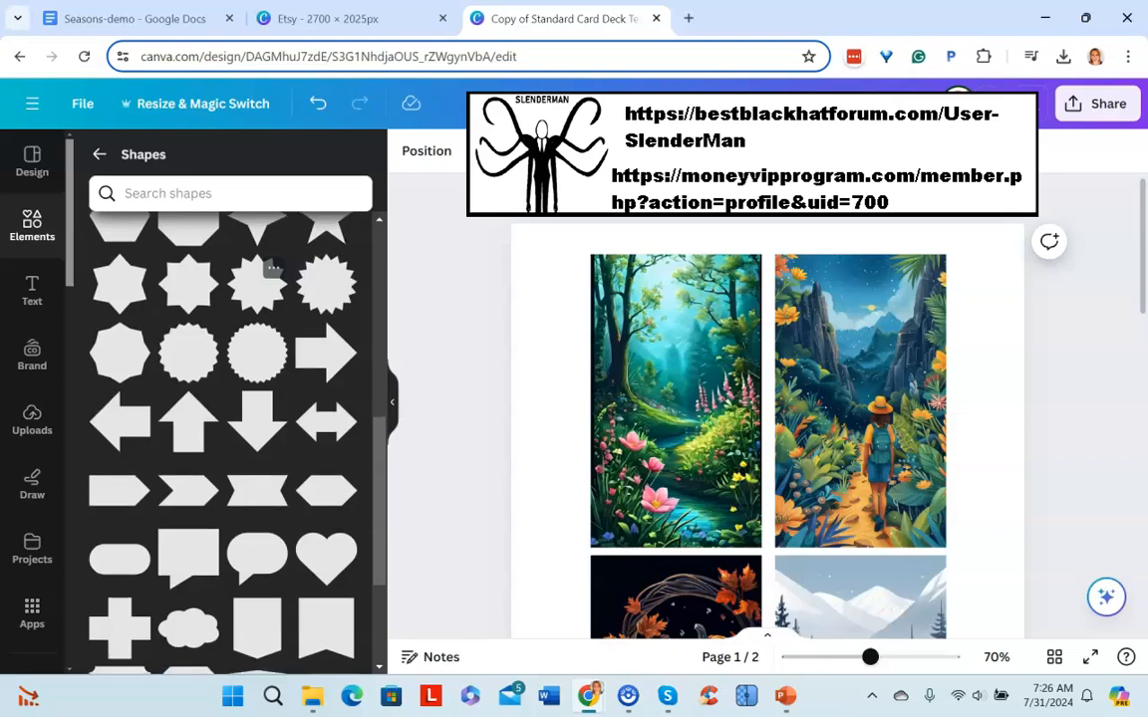
{"action": "scroll", "coordinate": [271, 291], "scroll_direction": "down", "scroll_amount": 2}
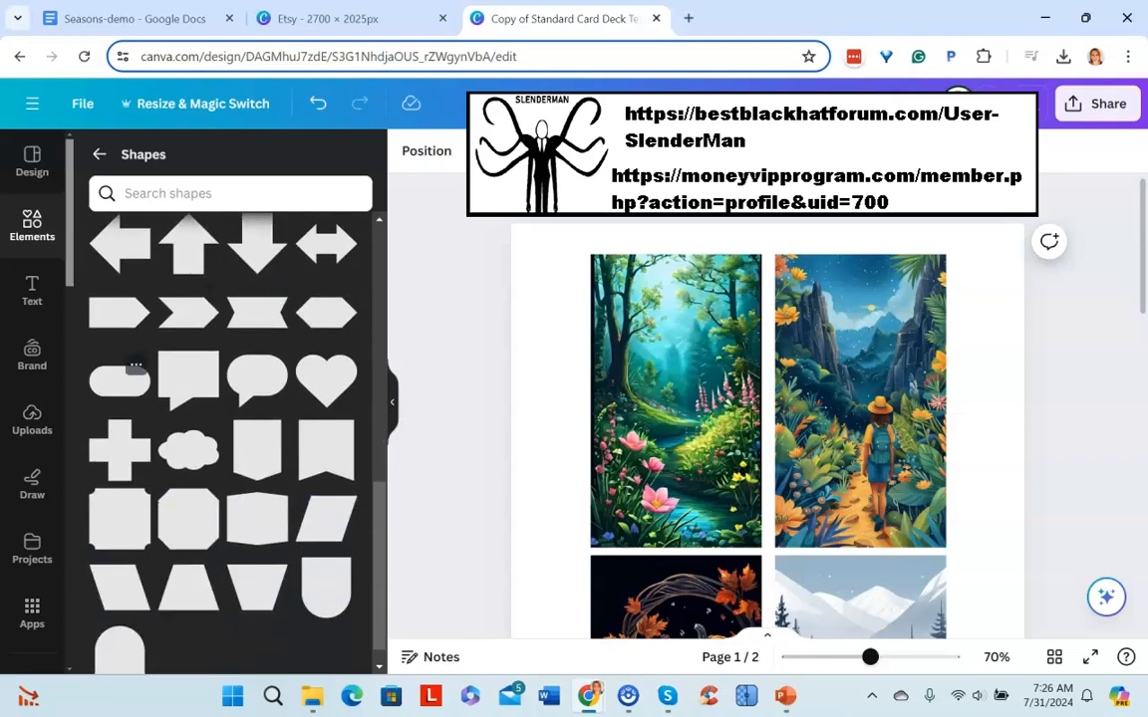
{"action": "left_click", "coordinate": [121, 380]}
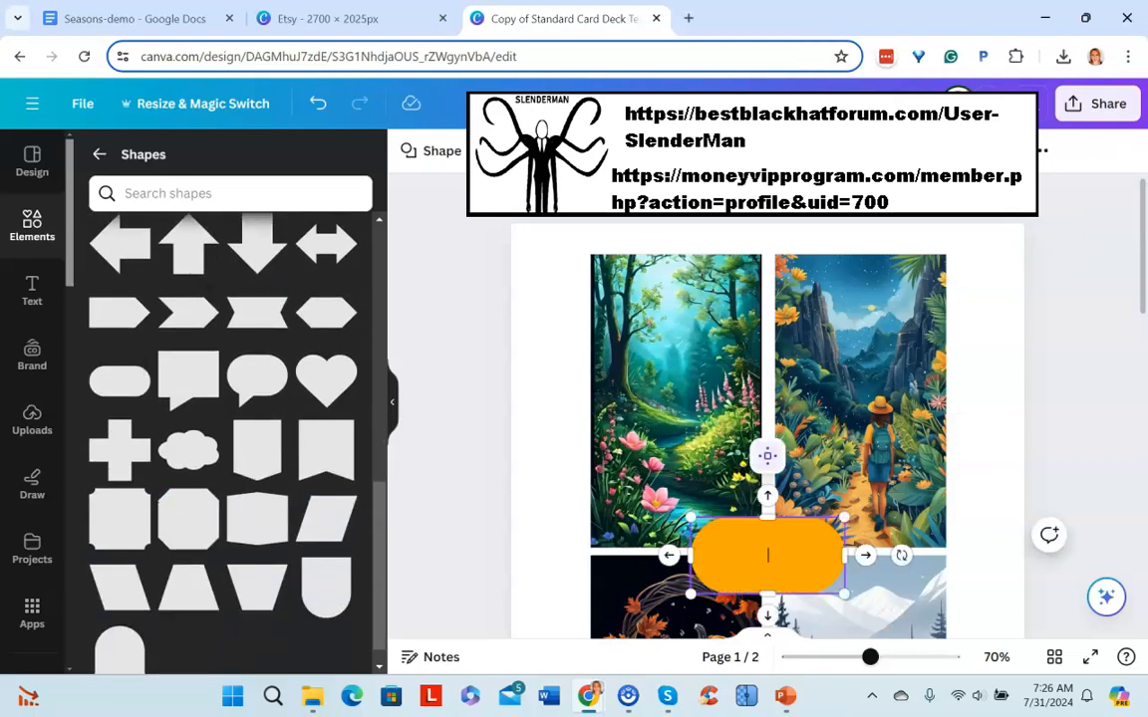
{"action": "left_click_drag", "start_coordinate": [767, 555], "coordinate": [675, 291]}
{"action": "left_click_drag", "start_coordinate": [598, 256], "coordinate": [643, 276]}
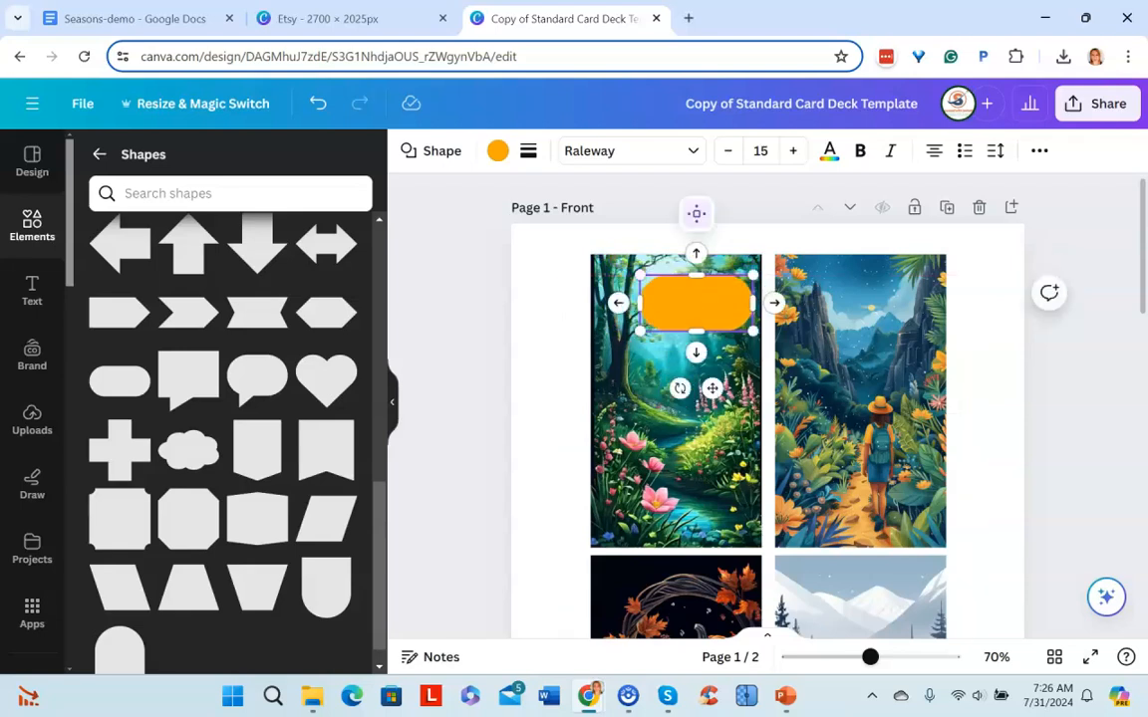
{"action": "left_click_drag", "start_coordinate": [639, 276], "coordinate": [655, 283]}
Step: Browse the other available shapes and move the pill shape to the top centre of the forest card
{"action": "scroll", "coordinate": [264, 414], "scroll_direction": "down", "scroll_amount": 1}
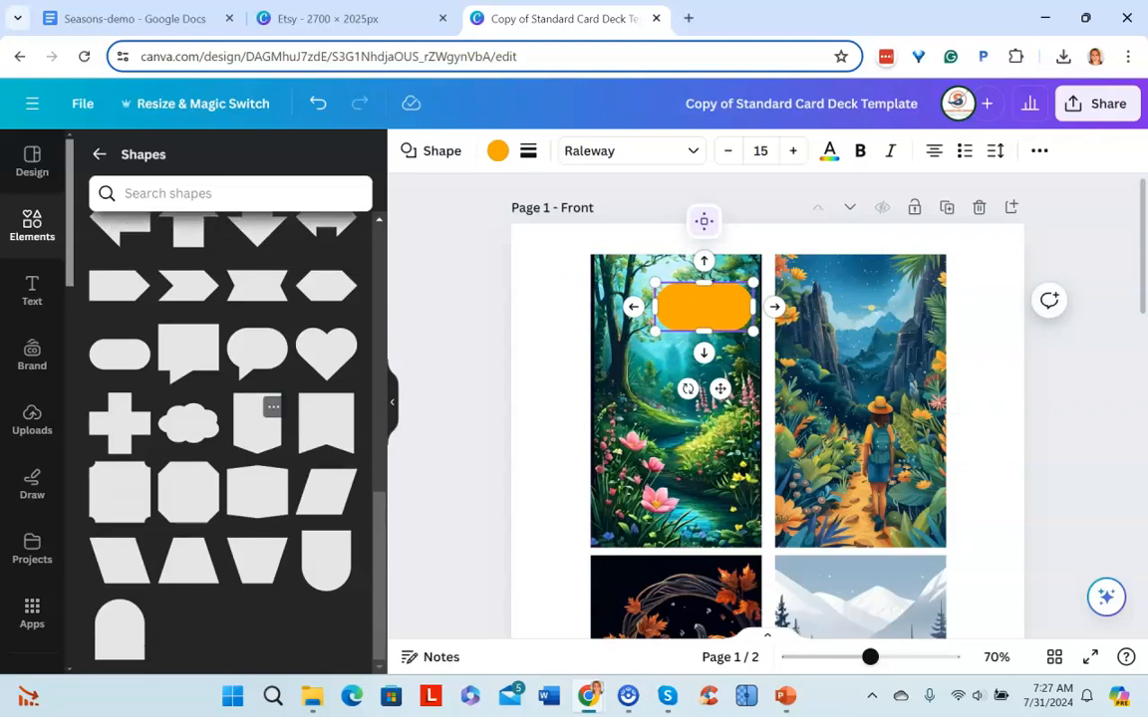
{"action": "scroll", "coordinate": [239, 408], "scroll_direction": "up", "scroll_amount": 3}
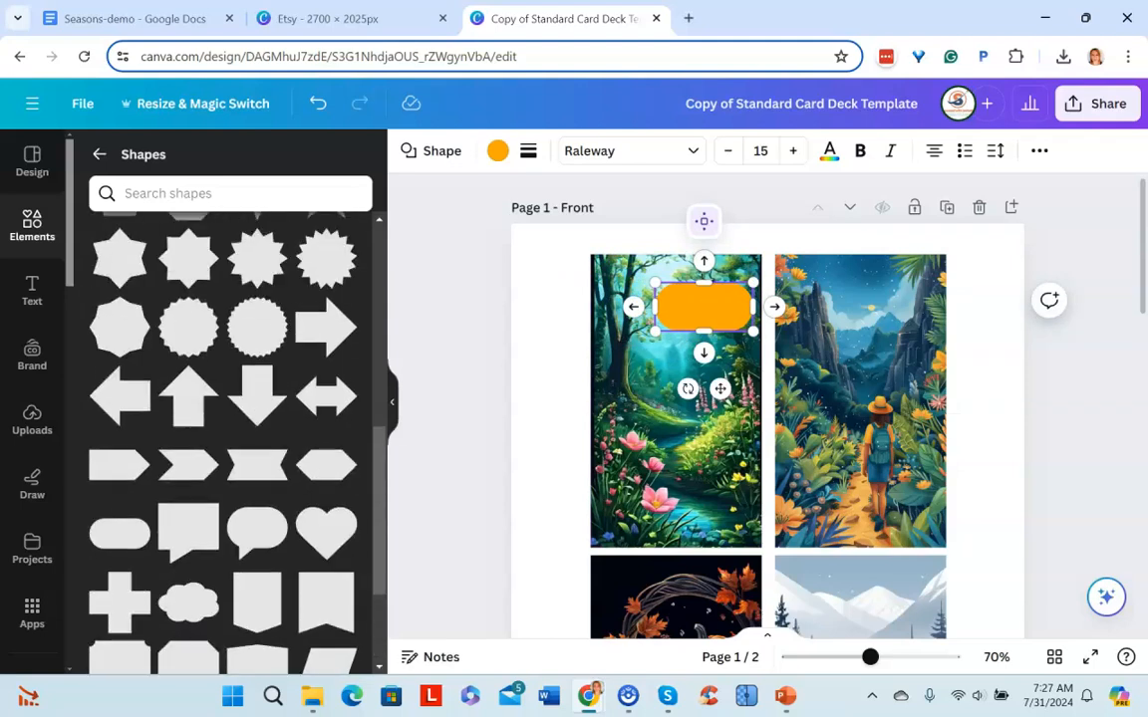
{"action": "scroll", "coordinate": [229, 408], "scroll_direction": "up", "scroll_amount": 2}
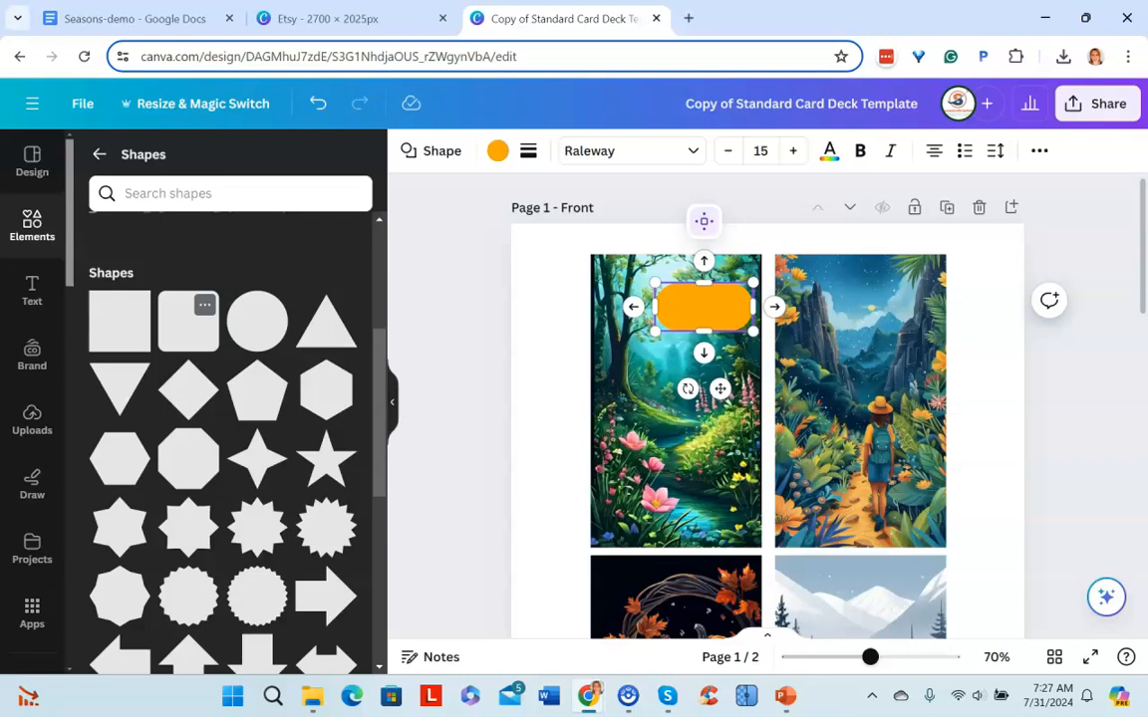
{"action": "scroll", "coordinate": [182, 324], "scroll_direction": "down", "scroll_amount": 4}
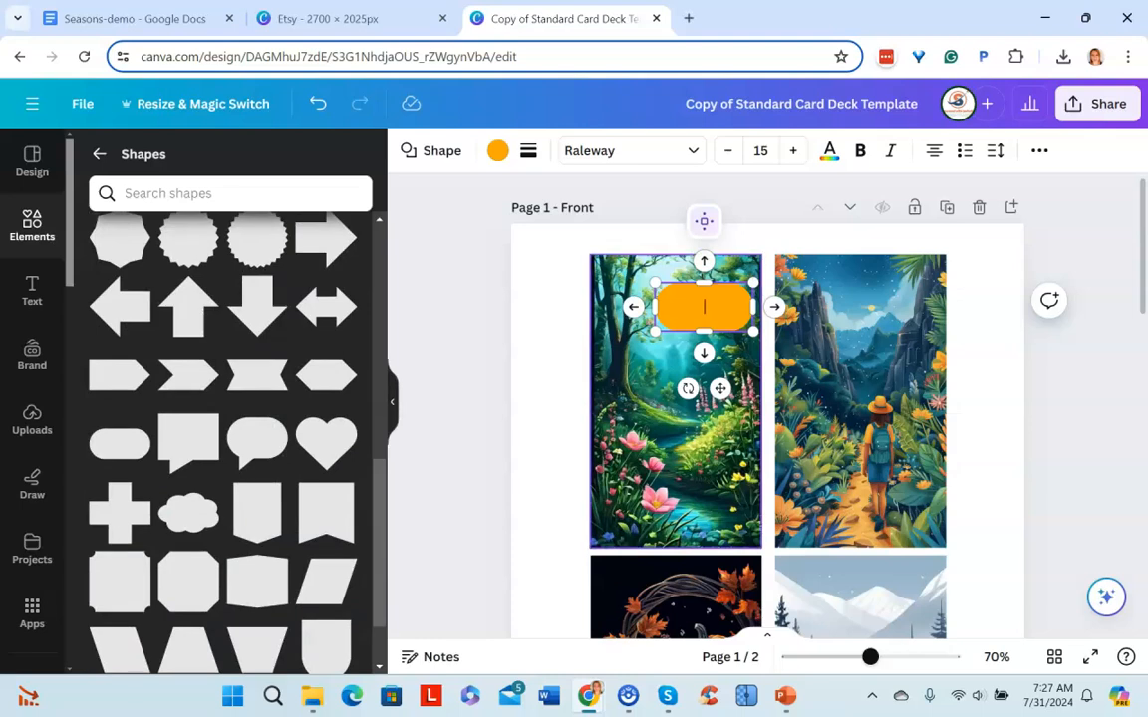
{"action": "left_click_drag", "start_coordinate": [704, 307], "coordinate": [676, 279]}
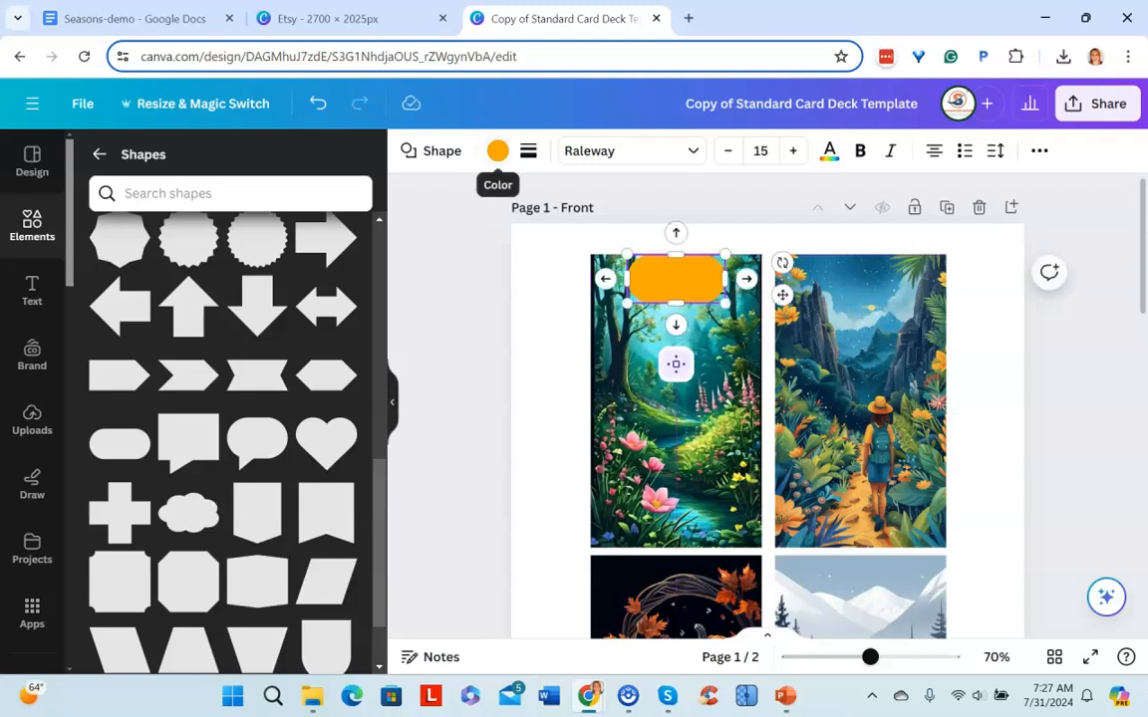
Step: Recolour the pill shape on the forest card to pale yellow #F9F7BE after trying other hues, and reduce its height slightly
{"action": "left_click", "coordinate": [497, 151]}
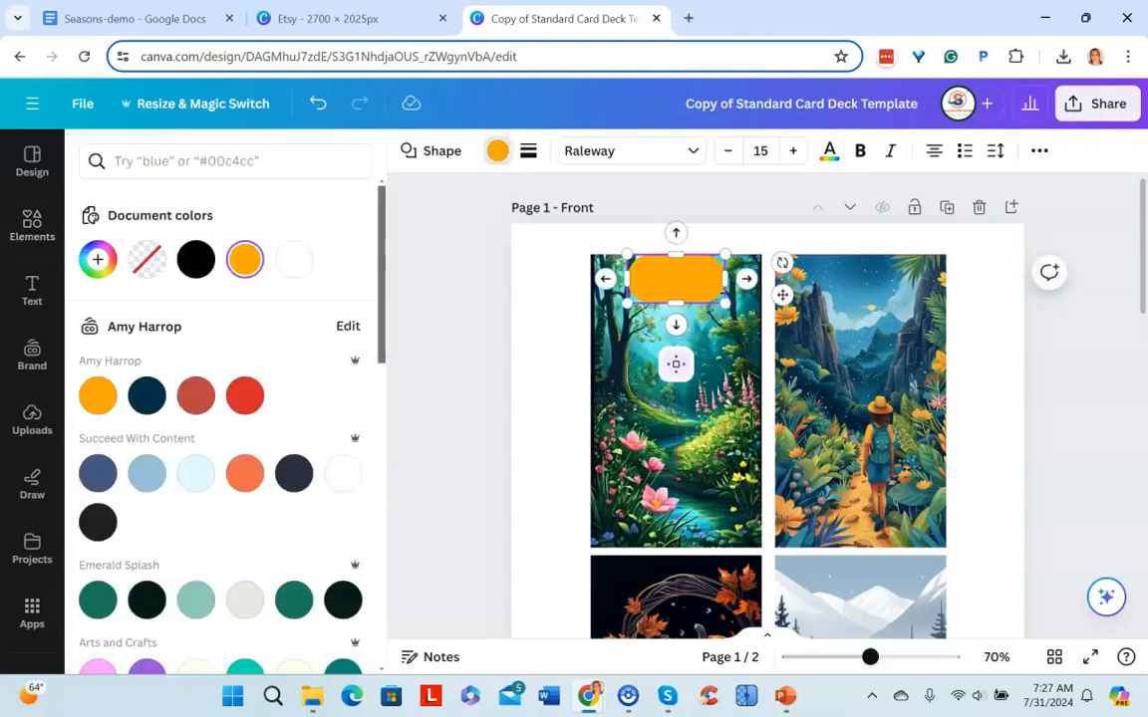
{"action": "left_click", "coordinate": [98, 259]}
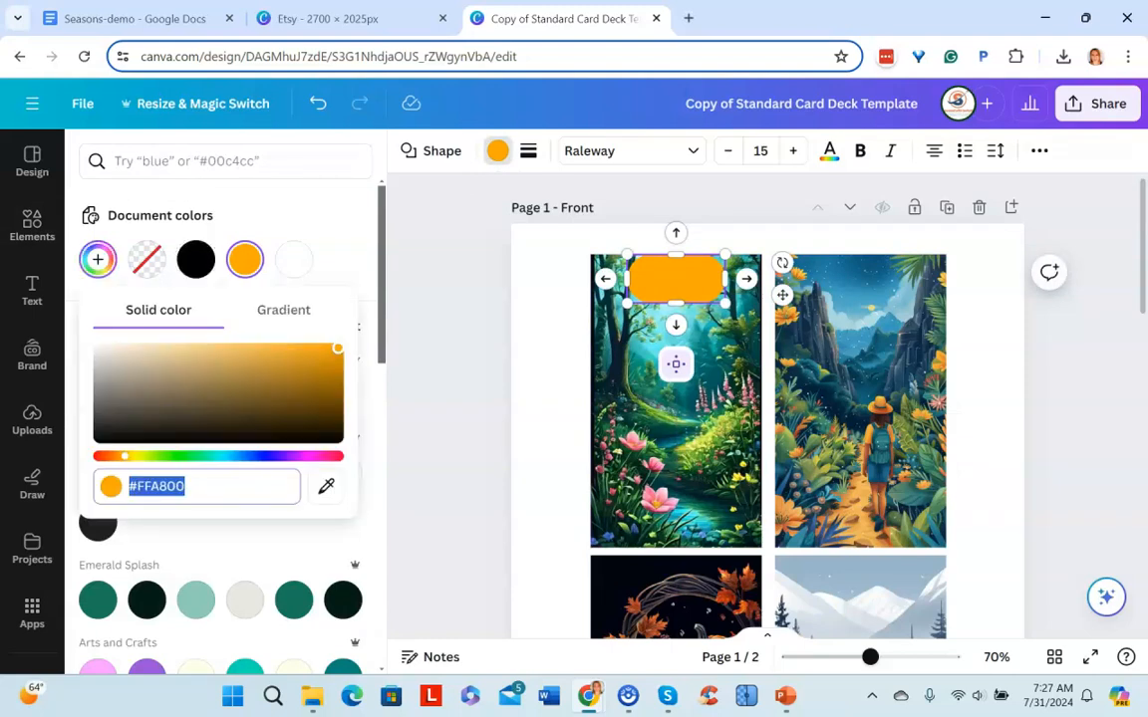
{"action": "left_click", "coordinate": [145, 456]}
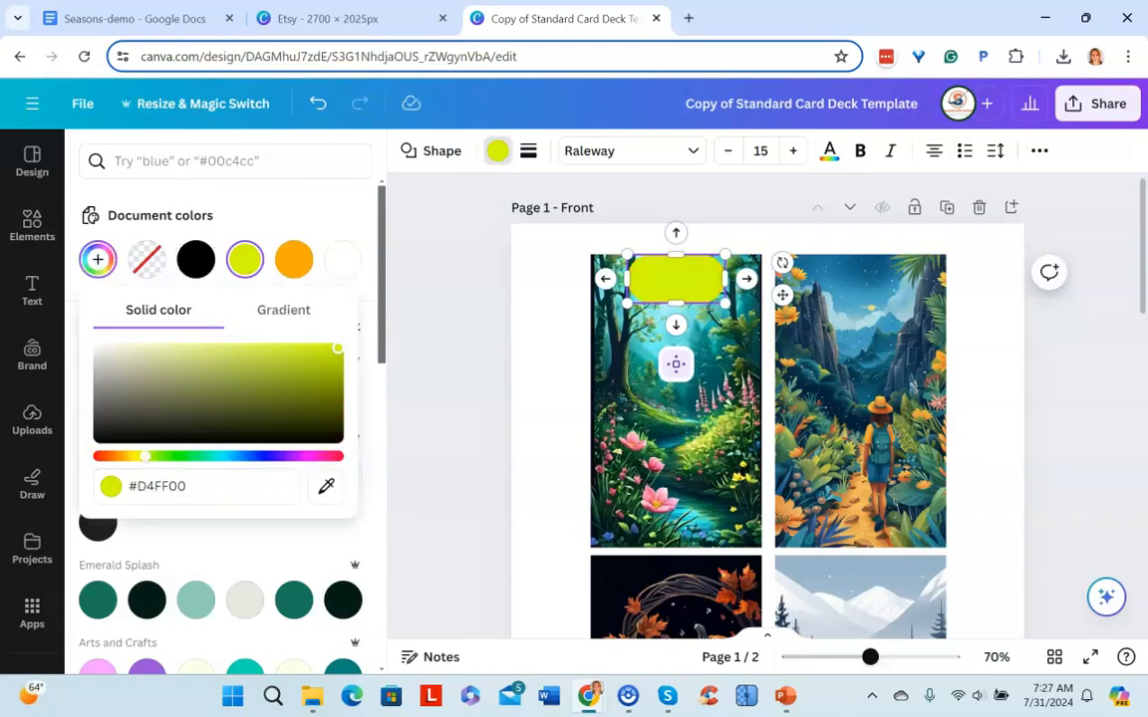
{"action": "left_click", "coordinate": [218, 455]}
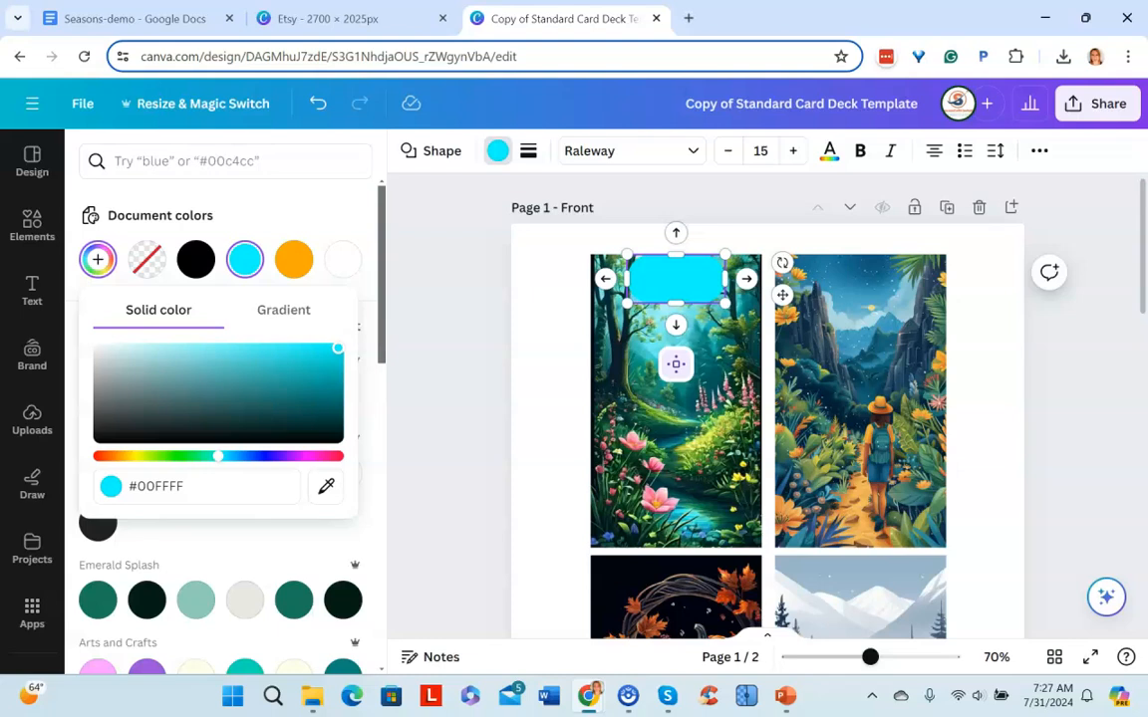
{"action": "left_click", "coordinate": [262, 455]}
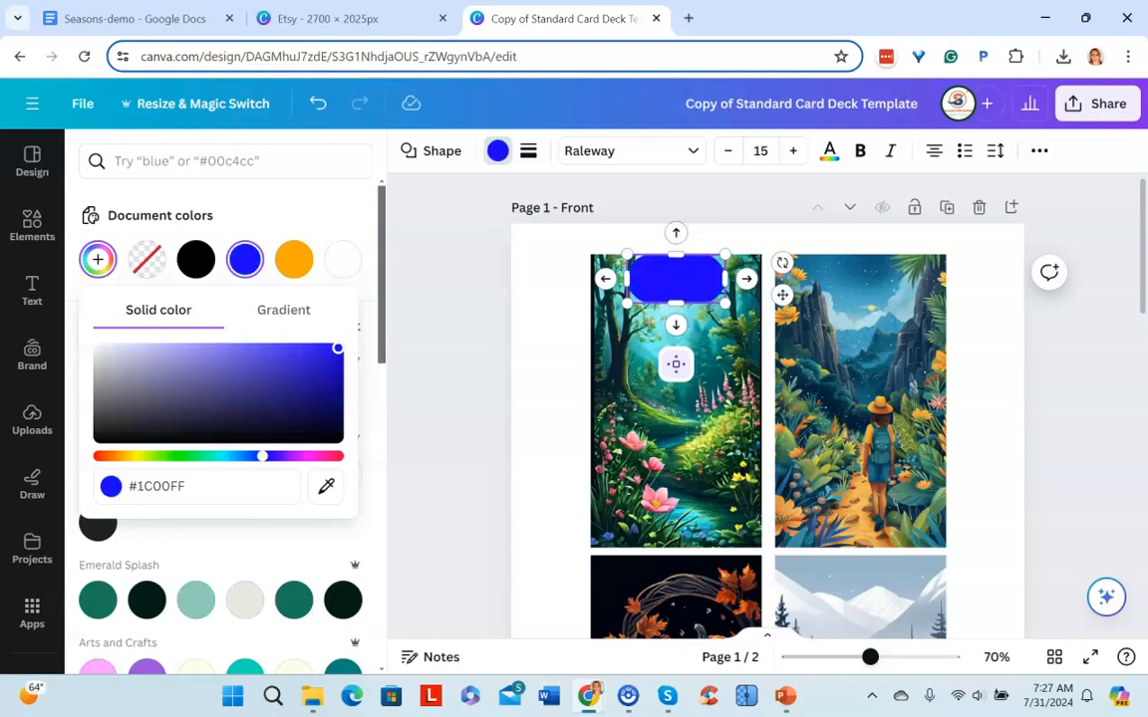
{"action": "left_click", "coordinate": [147, 455]}
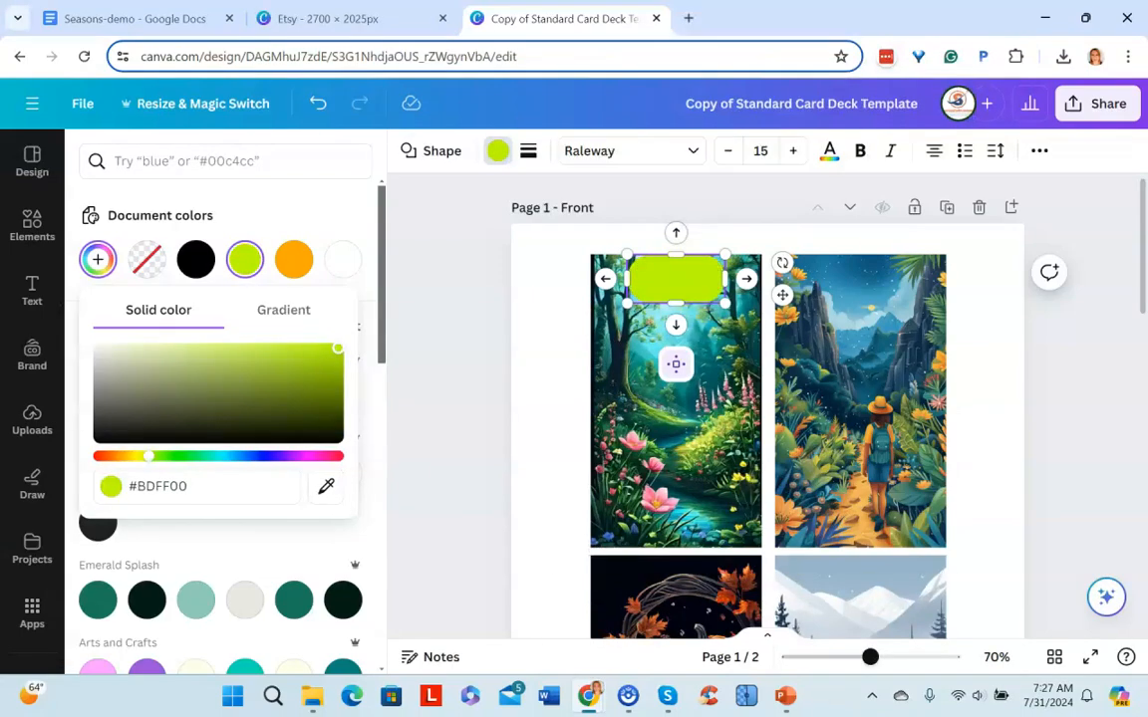
{"action": "left_click", "coordinate": [137, 455]}
{"action": "left_click", "coordinate": [151, 347]}
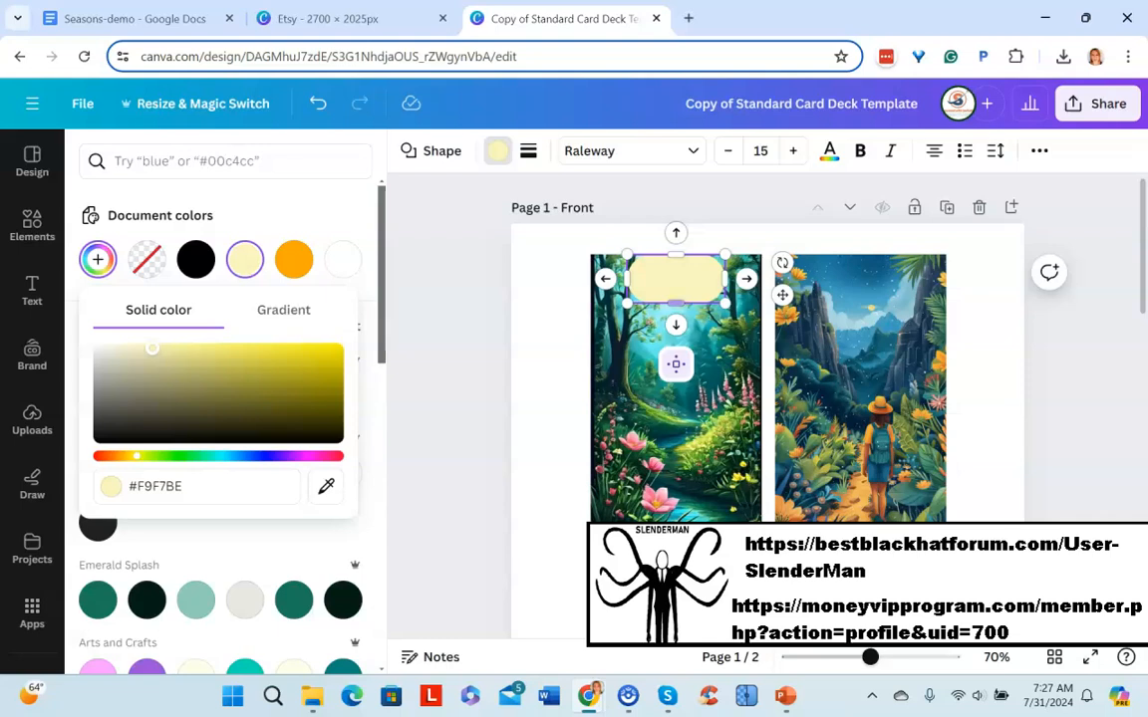
{"action": "left_click", "coordinate": [675, 303]}
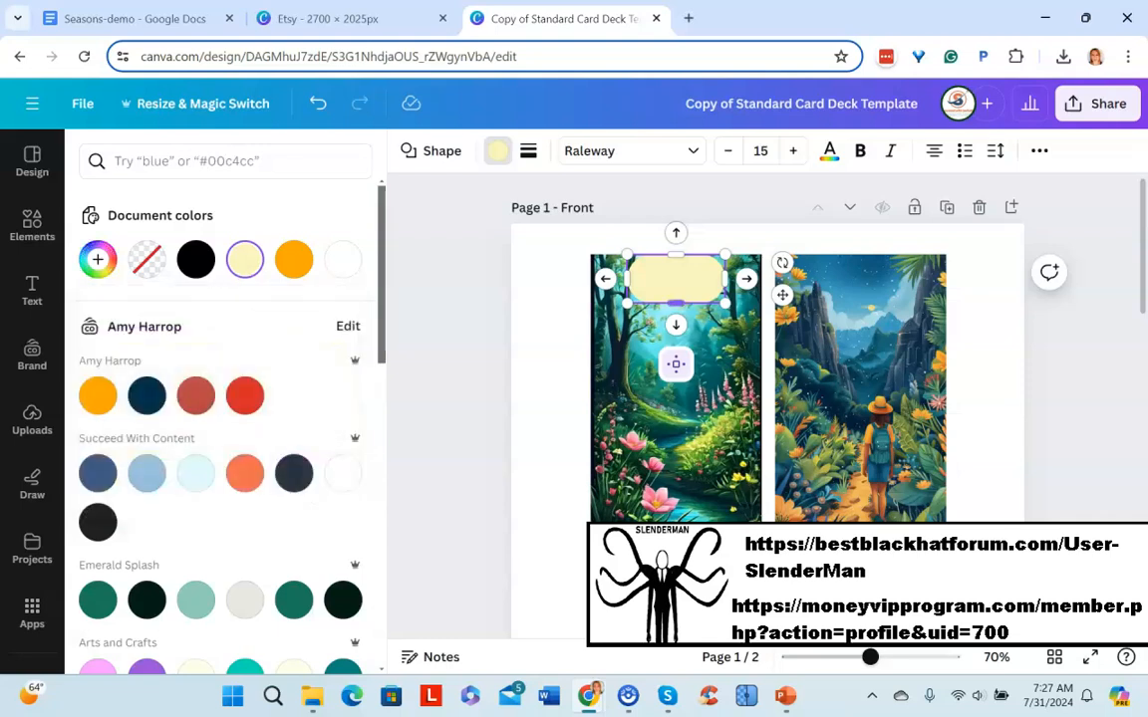
{"action": "left_click_drag", "start_coordinate": [675, 303], "coordinate": [675, 281]}
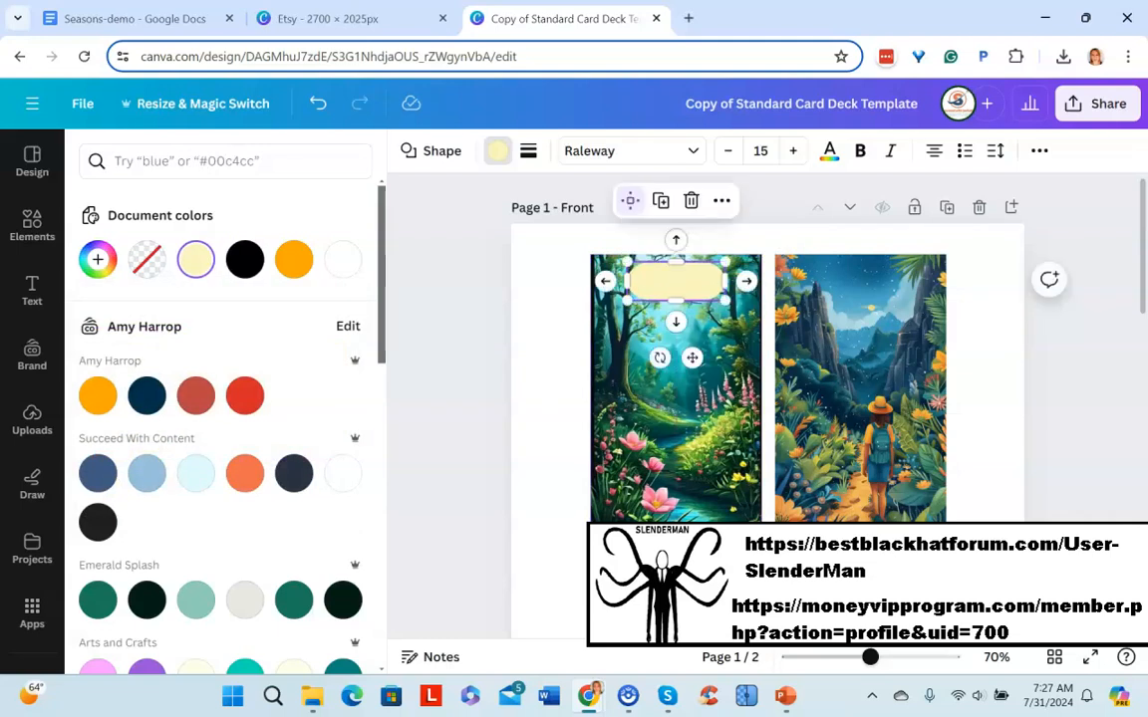
Step: Enter the title "Spring Awakening" in the pale yellow pill shape and make the text bold
{"action": "left_click", "coordinate": [675, 281]}
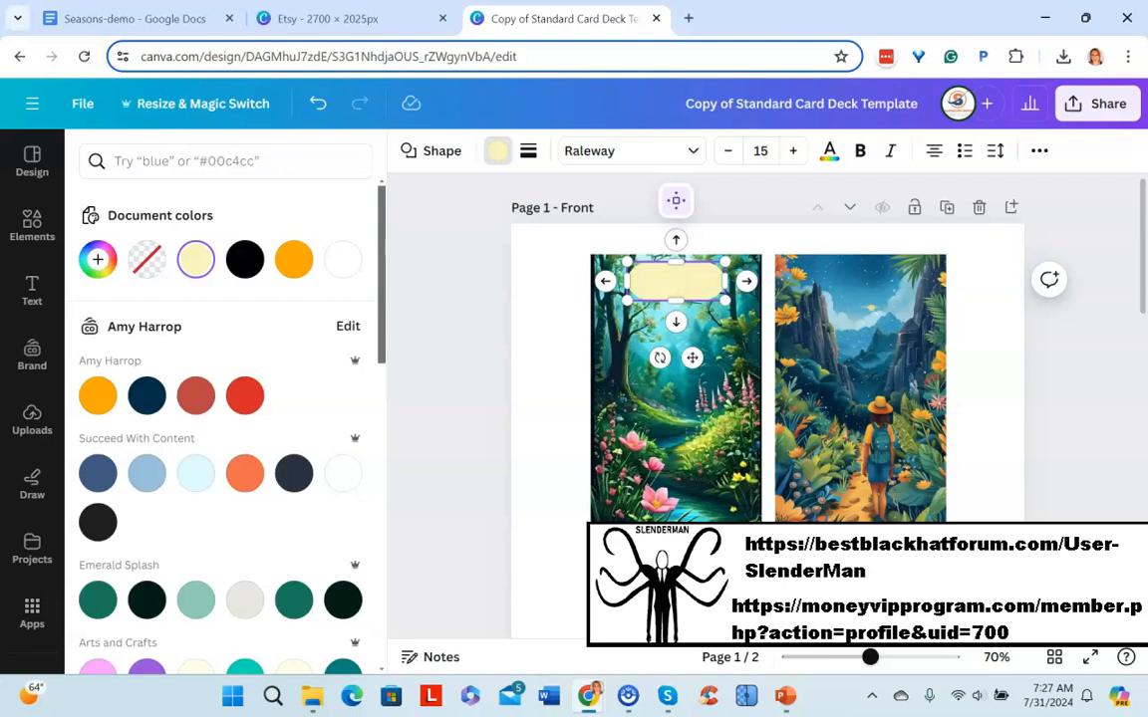
{"action": "type", "text": "Spring aw"}
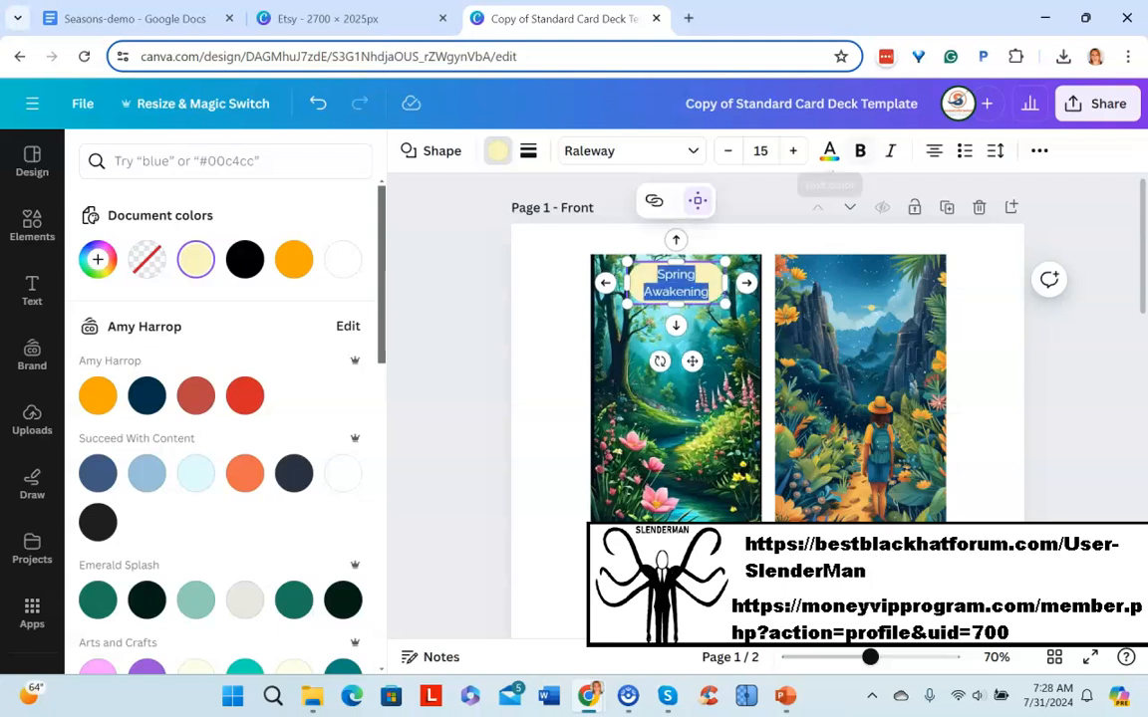
{"action": "left_click", "coordinate": [860, 150]}
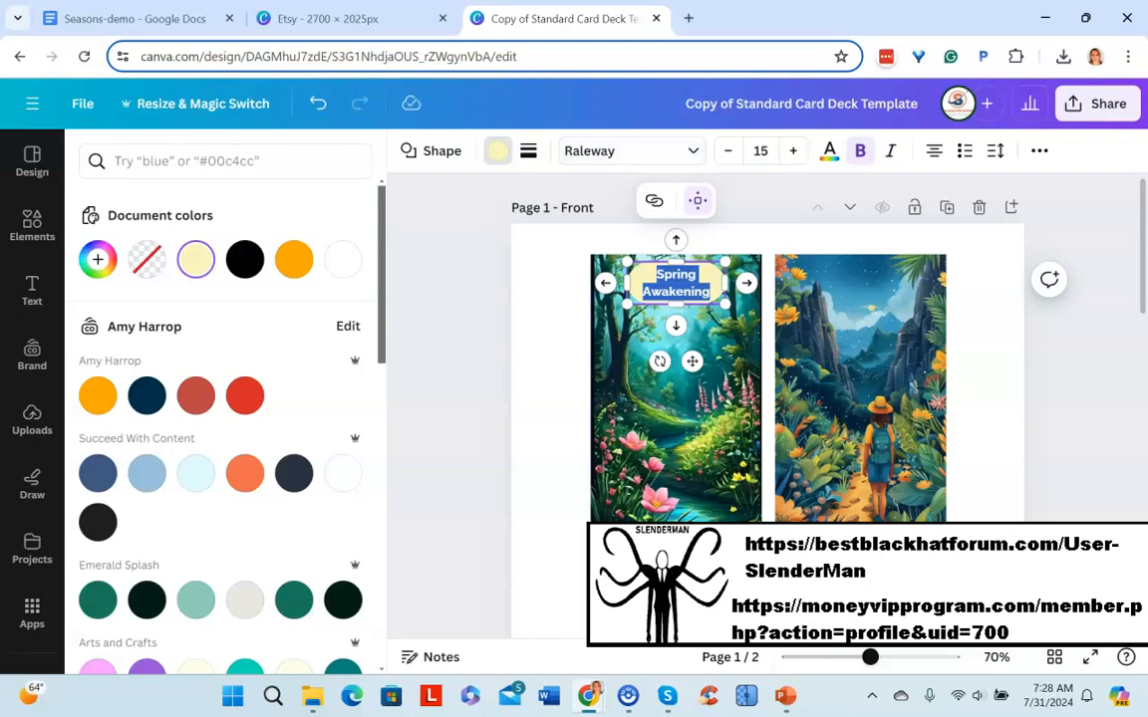
{"action": "left_click", "coordinate": [580, 241]}
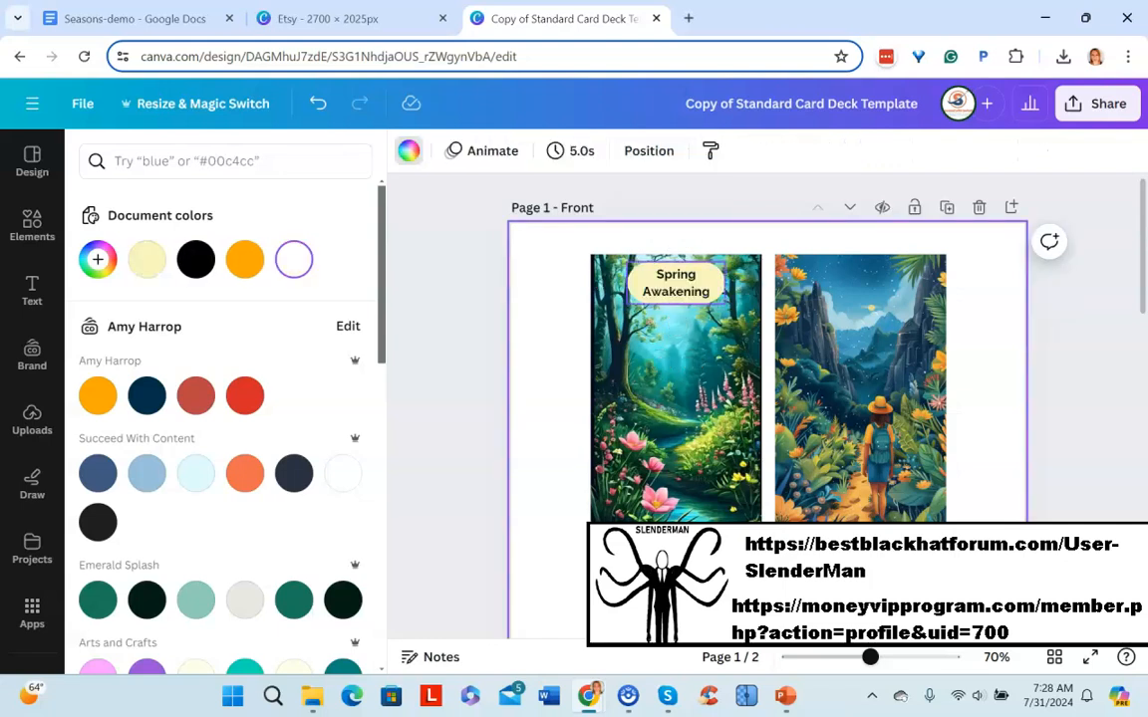
Step: Copy the "Spring Awakening" pill and place the duplicate centred near the bottom of the forest card
{"action": "left_click", "coordinate": [675, 283]}
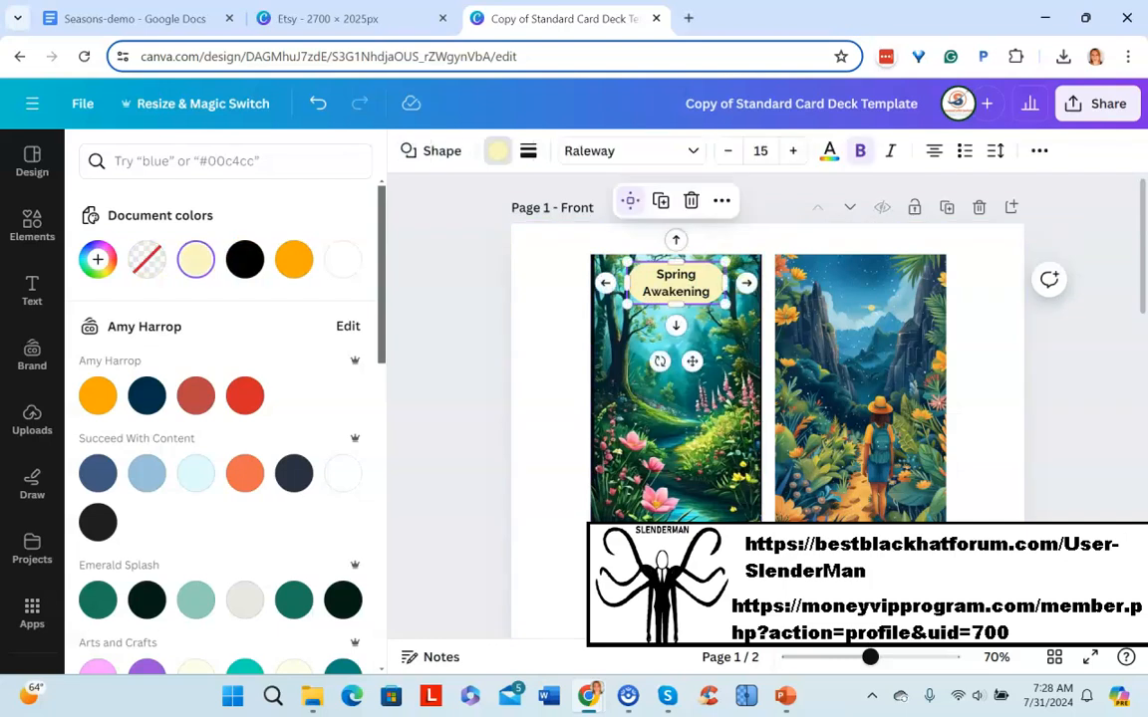
{"action": "key", "text": "Escape"}
{"action": "left_click", "coordinate": [675, 283]}
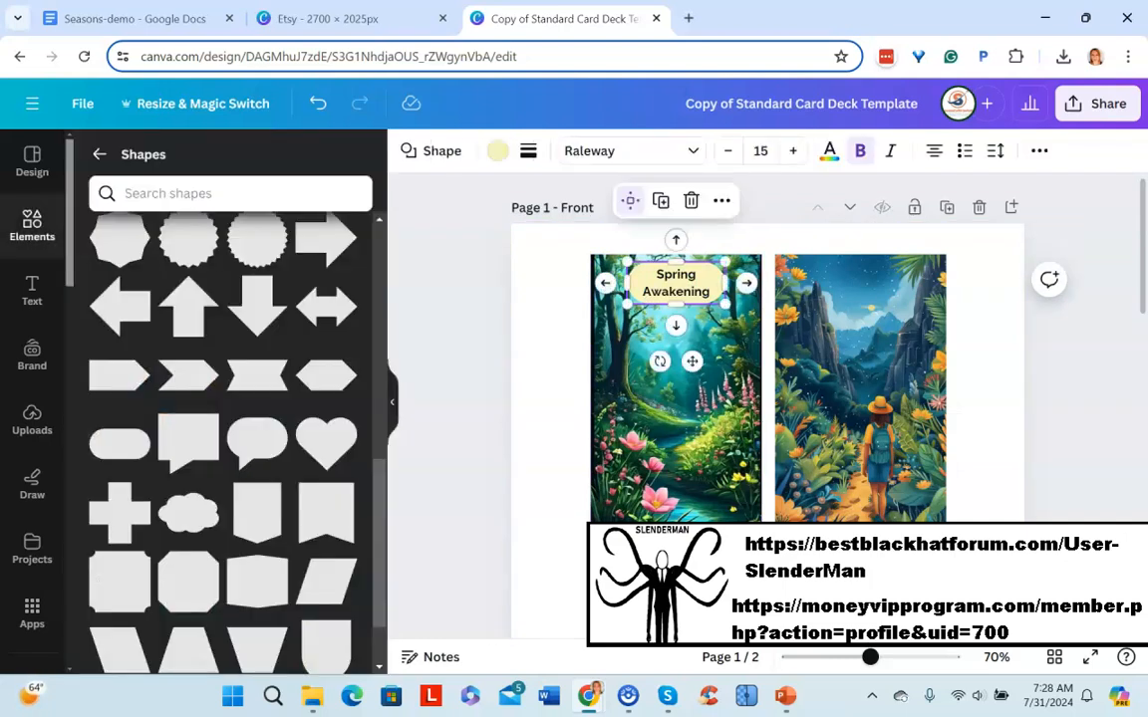
{"action": "right_click", "coordinate": [658, 279]}
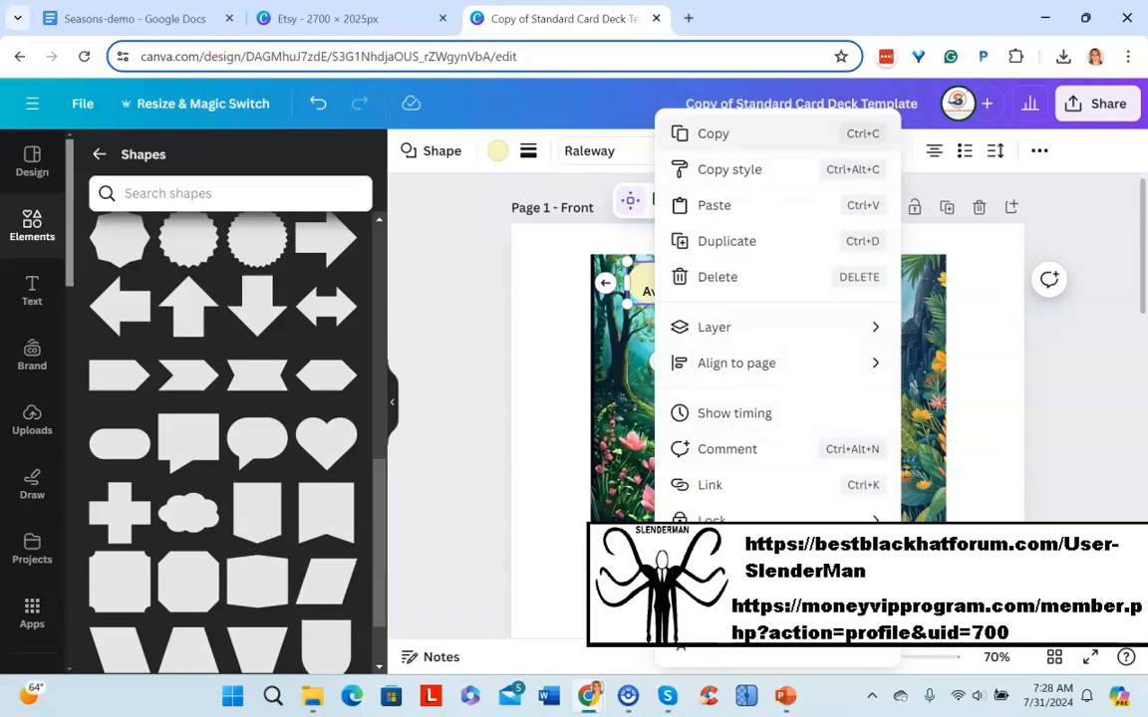
{"action": "left_click", "coordinate": [713, 133]}
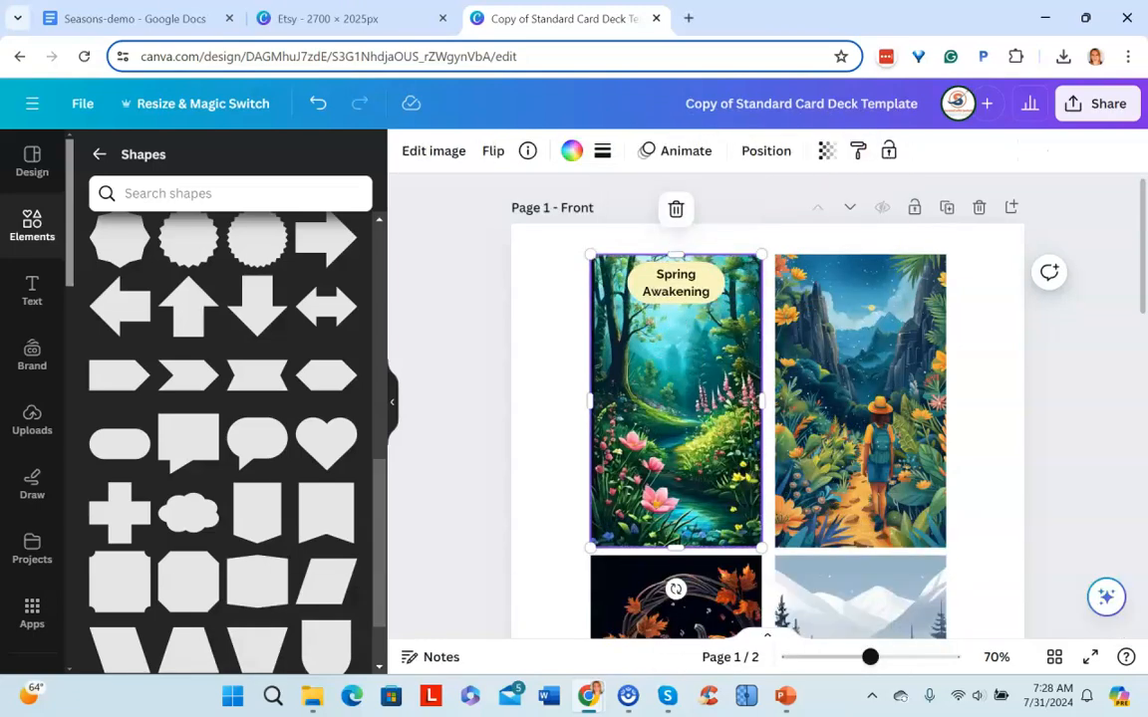
{"action": "key", "text": "ctrl+v"}
{"action": "left_click_drag", "start_coordinate": [675, 318], "coordinate": [675, 513]}
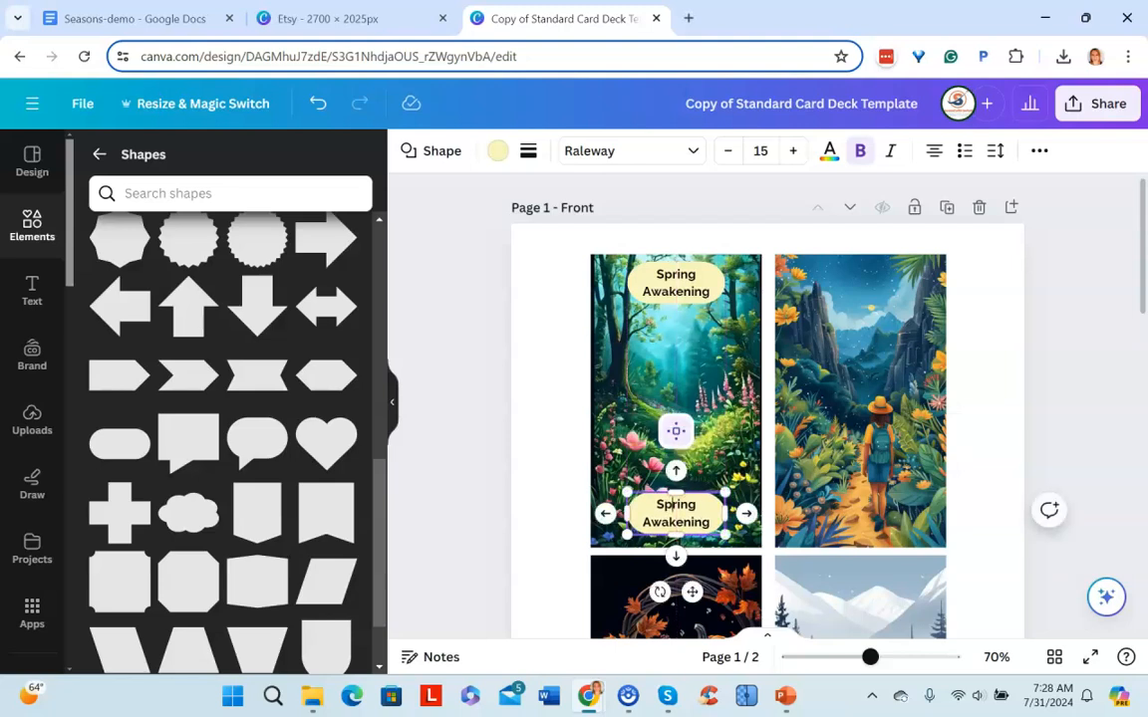
Step: Look up the Spring Awakening keywords in the Seasons-demo Google Docs document and return to the Canva card design
{"action": "left_click_drag", "start_coordinate": [656, 504], "coordinate": [710, 522]}
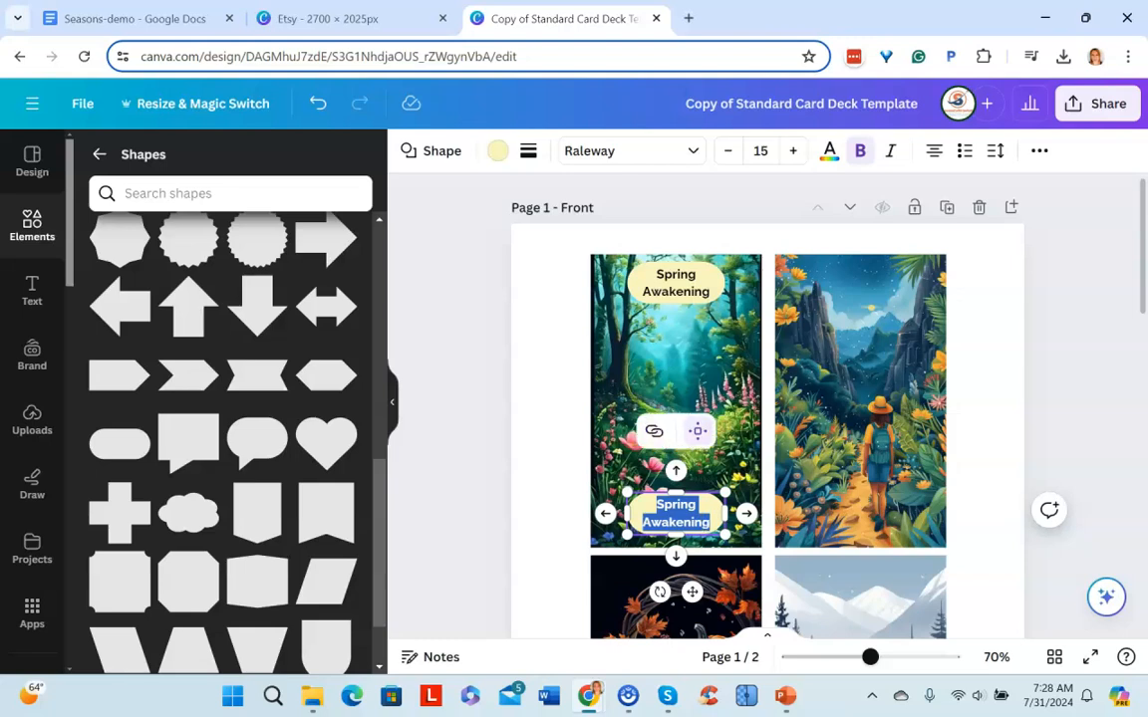
{"action": "left_click", "coordinate": [133, 18]}
{"action": "scroll", "coordinate": [536, 418], "scroll_direction": "down", "scroll_amount": 5}
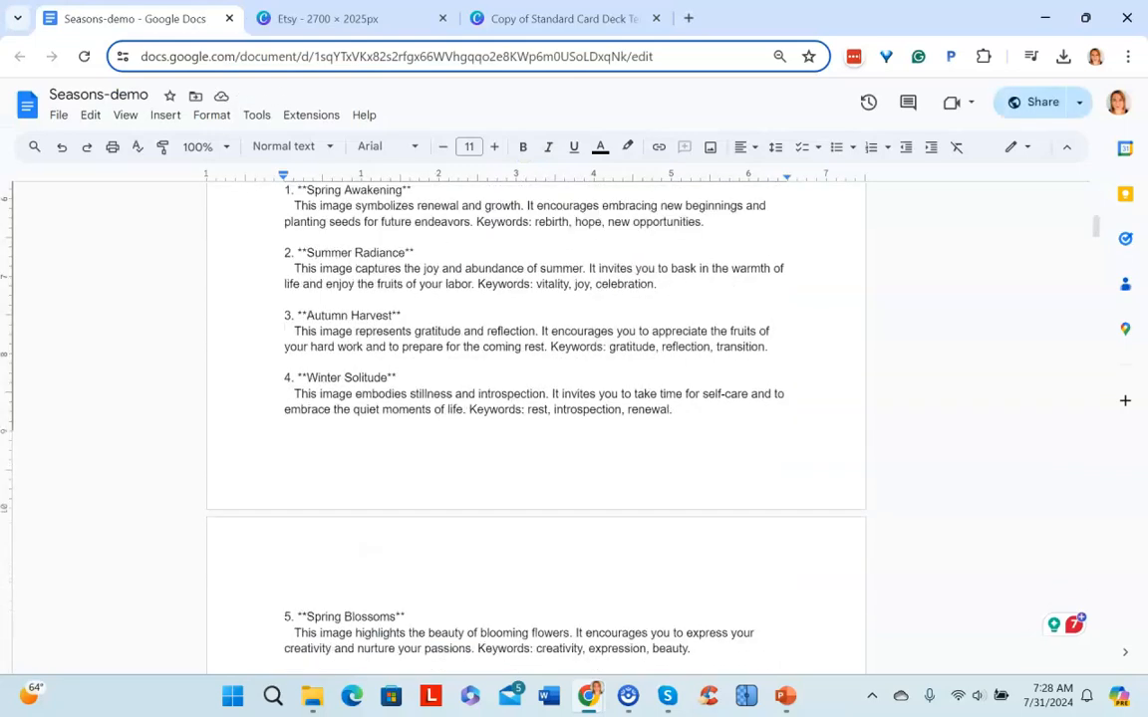
{"action": "left_click", "coordinate": [563, 17]}
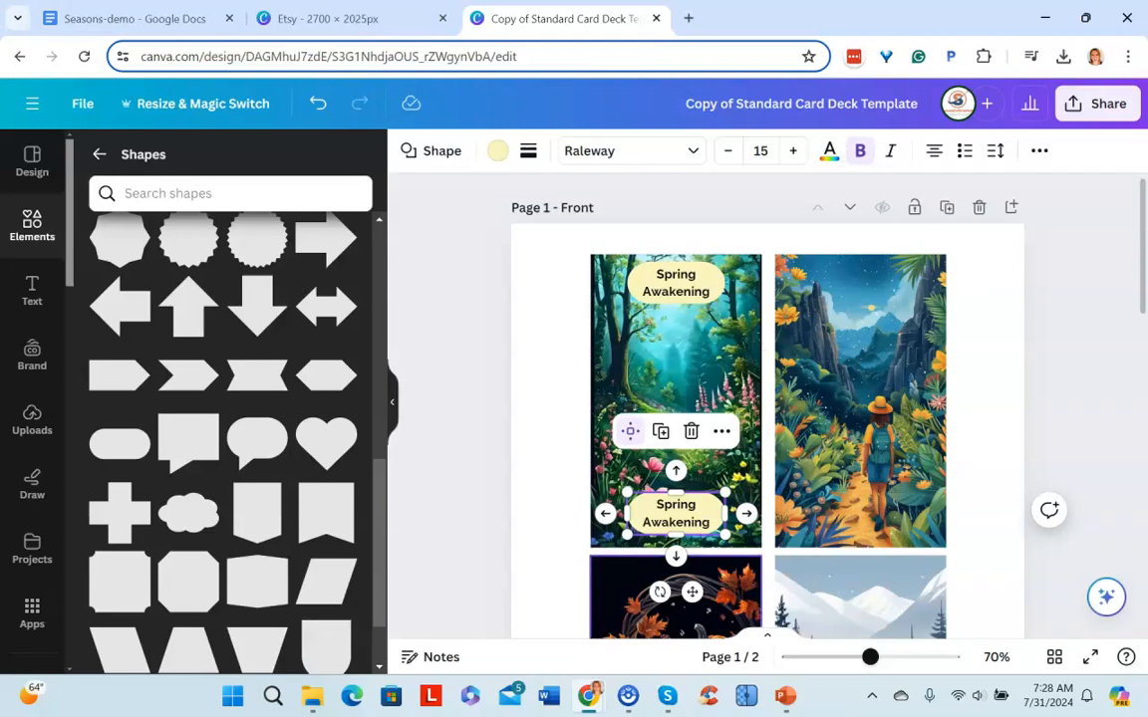
Step: Replace the text in the forest card's lower pill with "Hope, New Opportunities"
{"action": "double_click", "coordinate": [676, 504]}
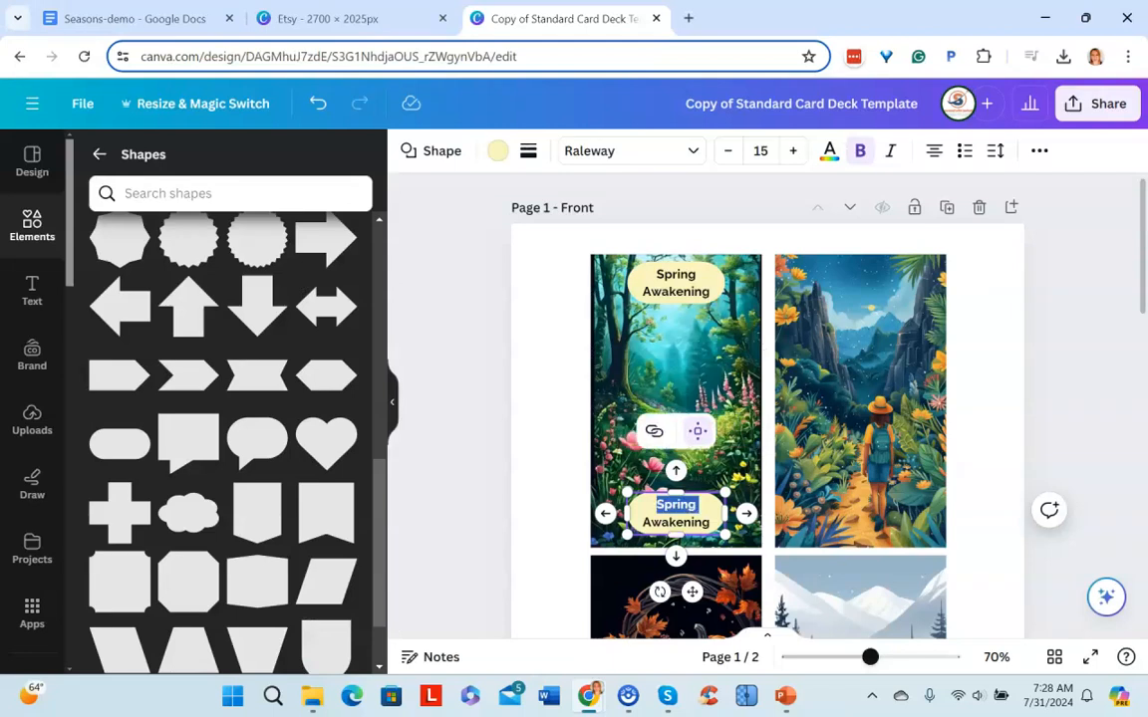
{"action": "left_click", "coordinate": [657, 505]}
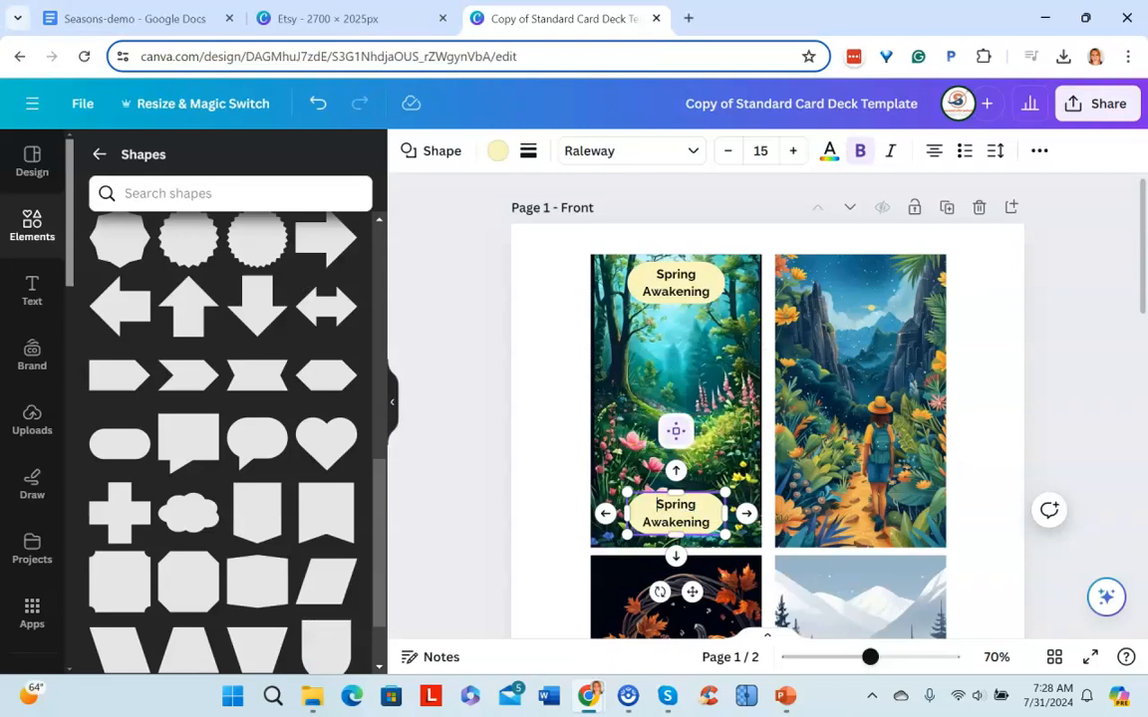
{"action": "key", "text": "ctrl+a"}
{"action": "type", "text": "Hope, New Opportunities"}
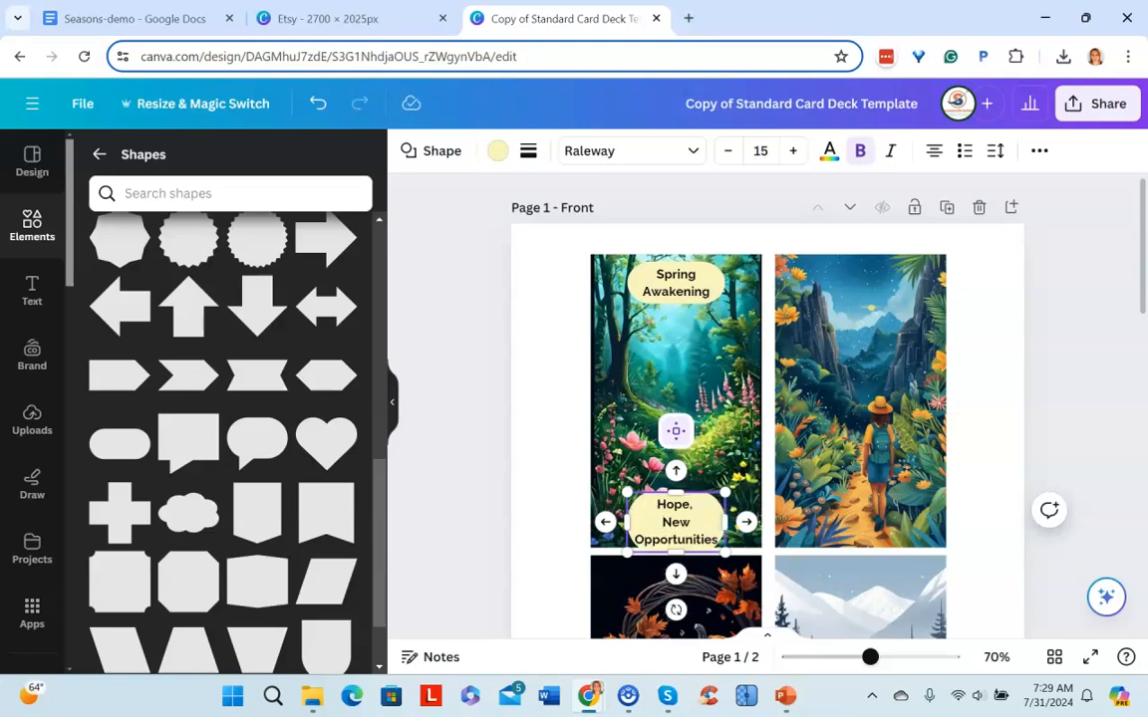
Step: Replace "New Opportunities" in the lower pill with "Rebirth" and remove the comma after "Hope"
{"action": "double_click", "coordinate": [663, 522]}
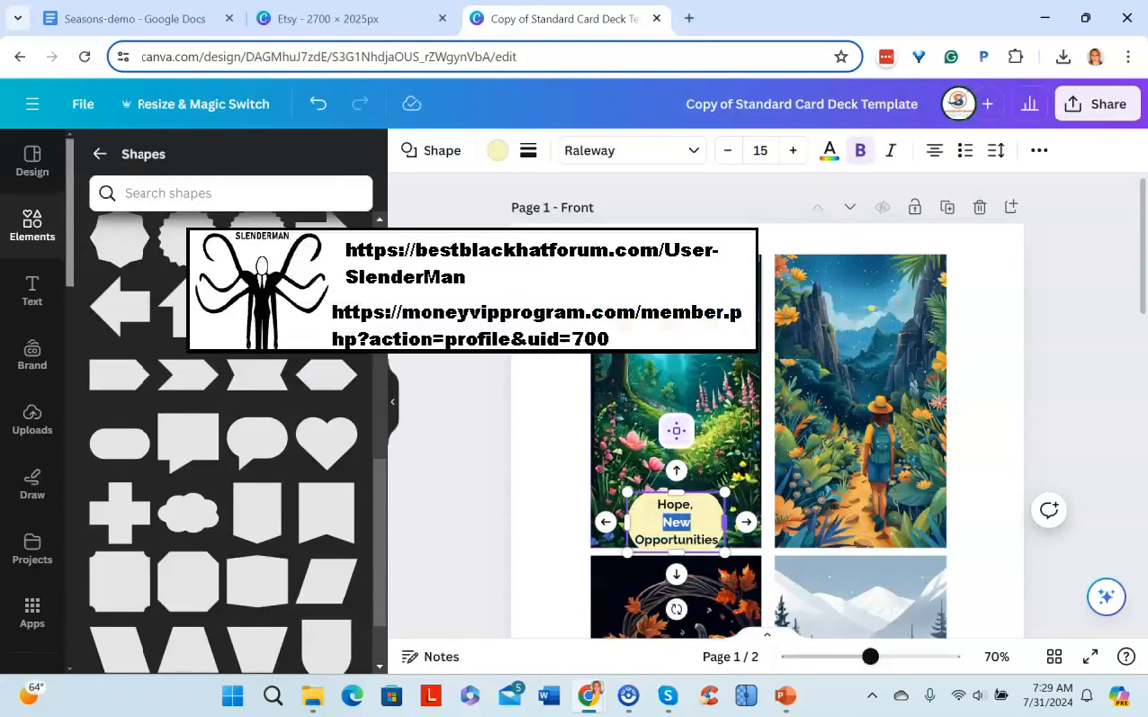
{"action": "left_click", "coordinate": [685, 534]}
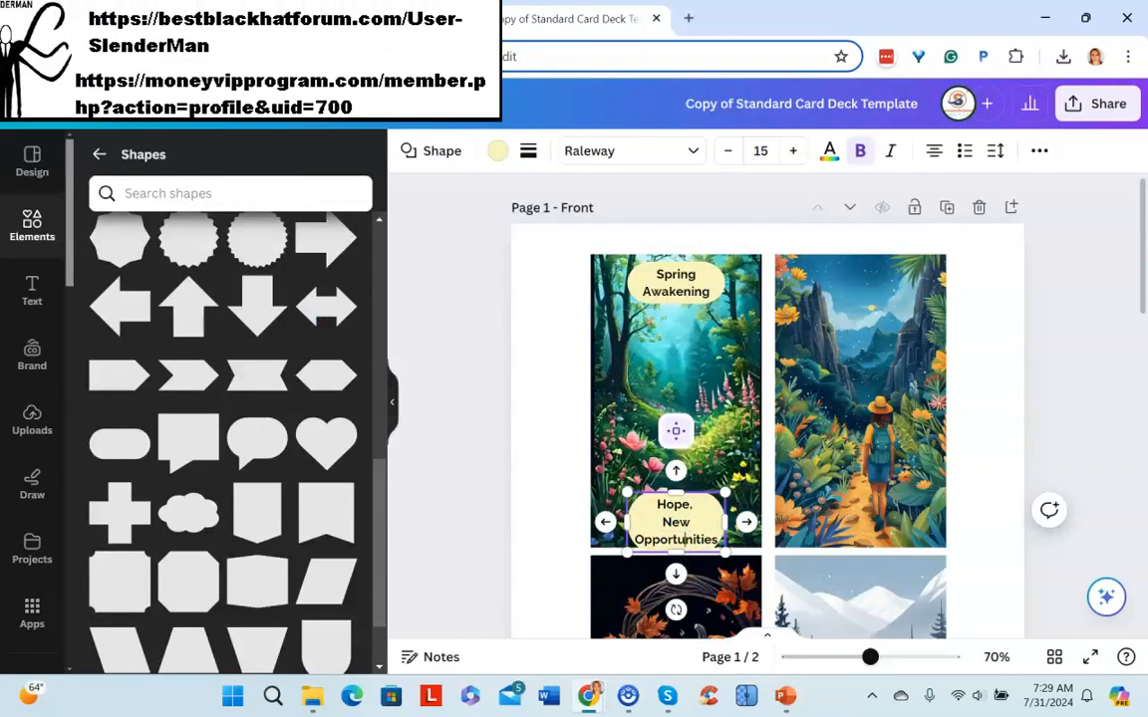
{"action": "left_click_drag", "start_coordinate": [662, 522], "coordinate": [676, 551]}
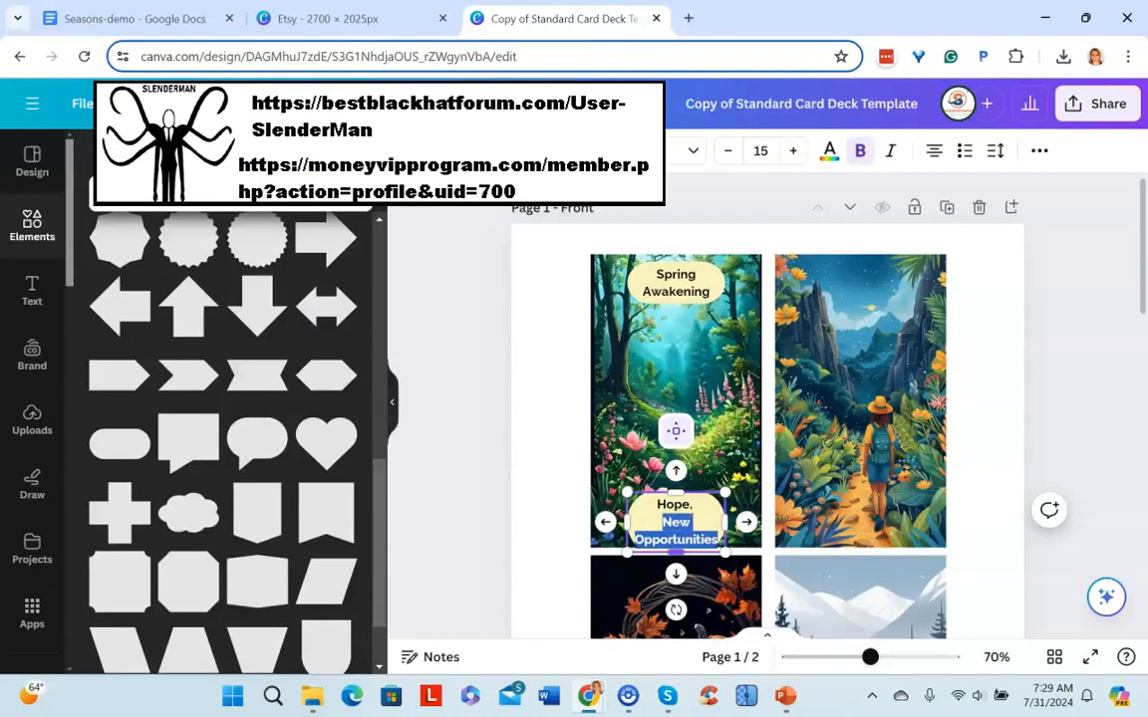
{"action": "type", "text": "Rebirth"}
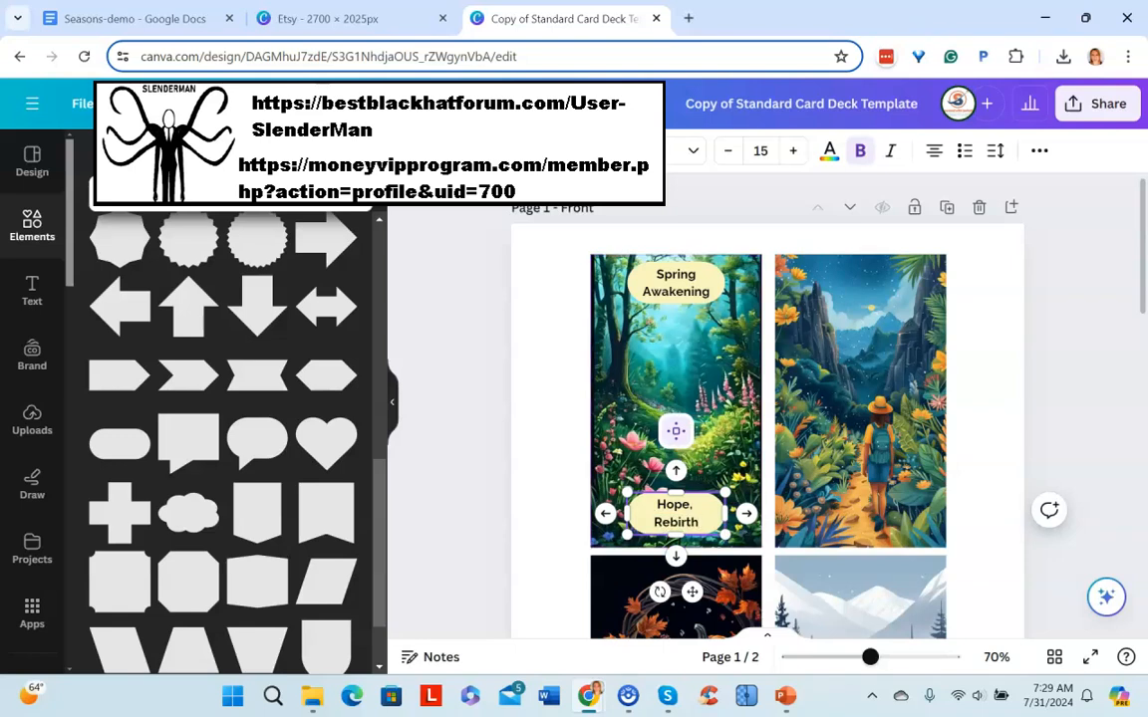
{"action": "key", "text": "BackSpace"}
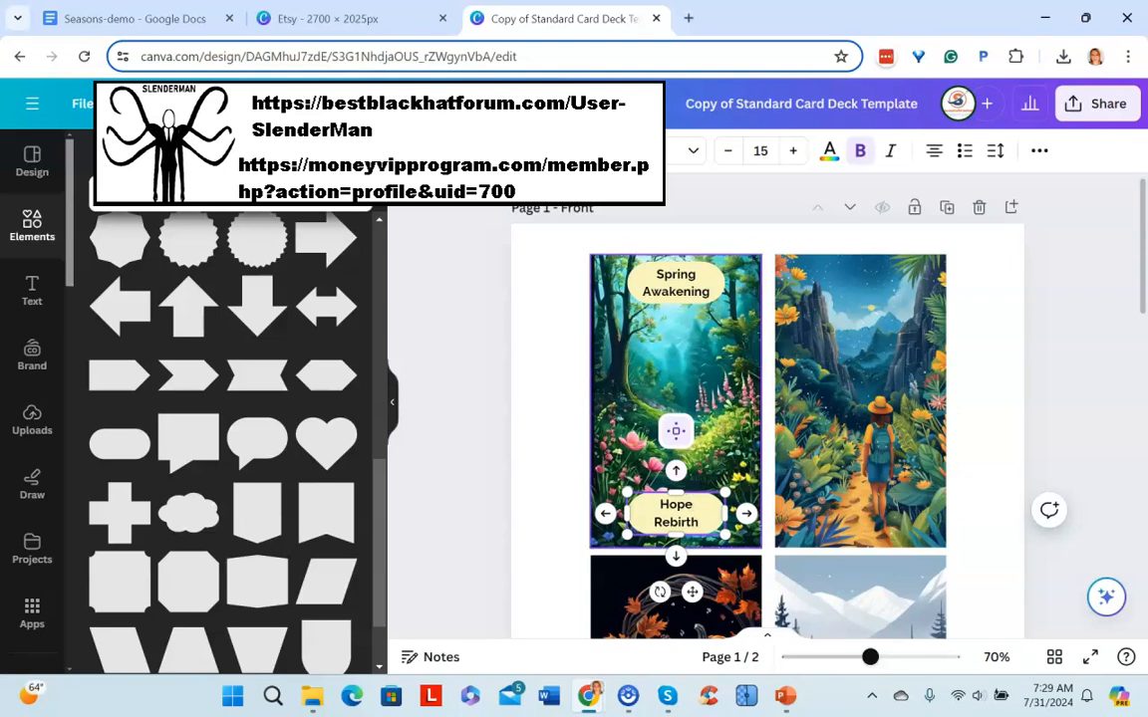
Step: Widen the "Hope Rebirth" pill on both sides to span the full width of the forest card
{"action": "left_click_drag", "start_coordinate": [724, 513], "coordinate": [762, 513]}
{"action": "left_click_drag", "start_coordinate": [625, 513], "coordinate": [591, 513]}
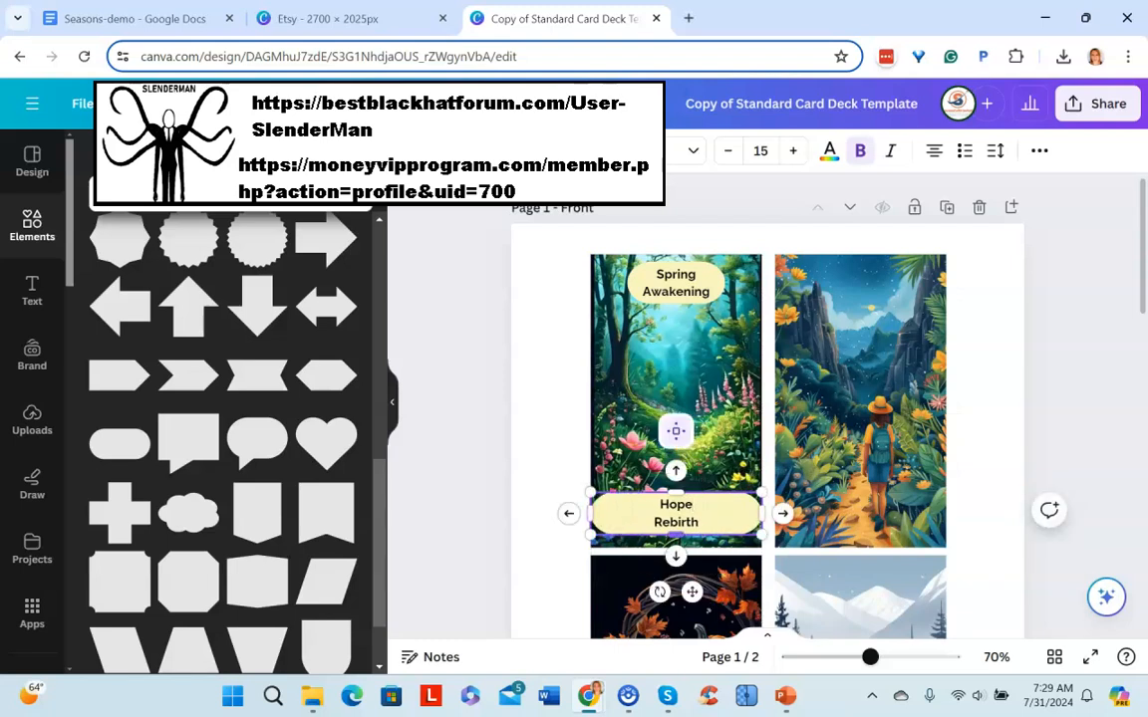
{"action": "left_click", "coordinate": [551, 399]}
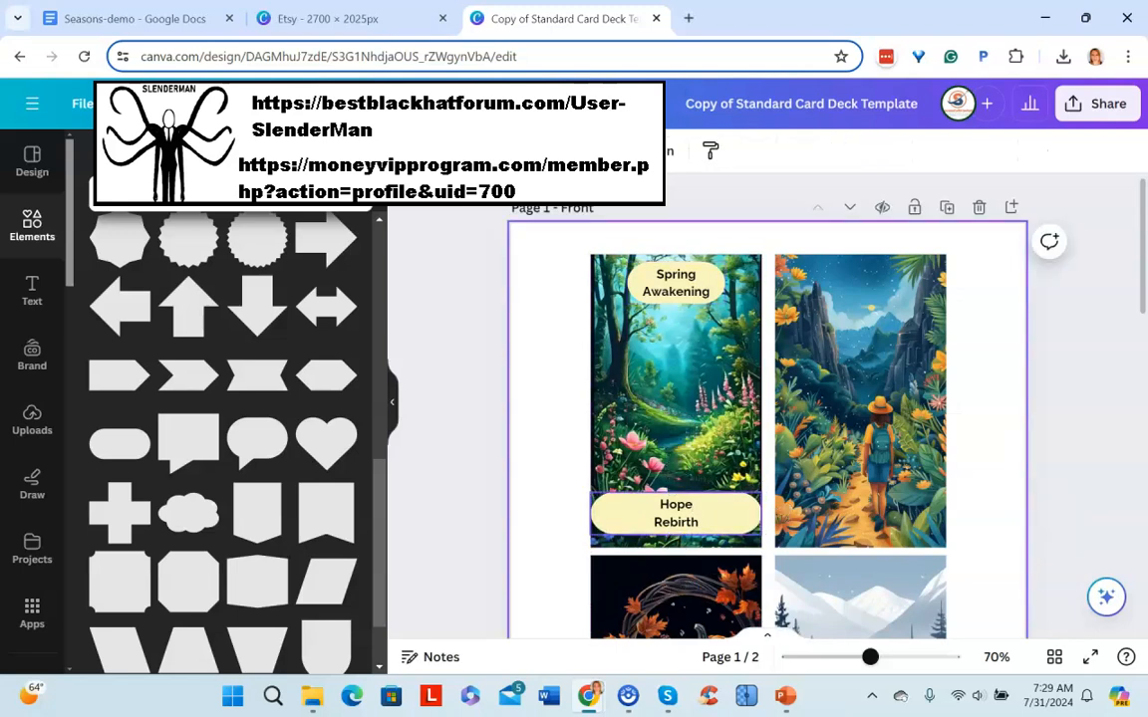
Step: Try to place a copy of the "Hope Rebirth" pill across the lower end of the hiker card
{"action": "right_click", "coordinate": [742, 510]}
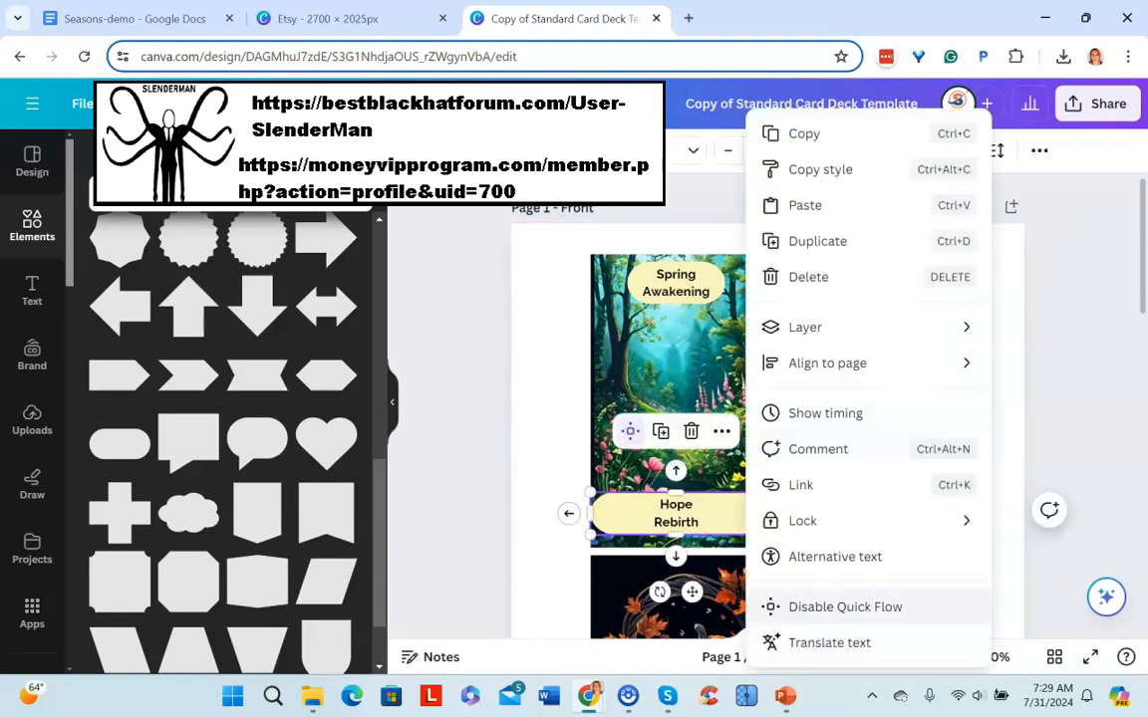
{"action": "left_click", "coordinate": [803, 133]}
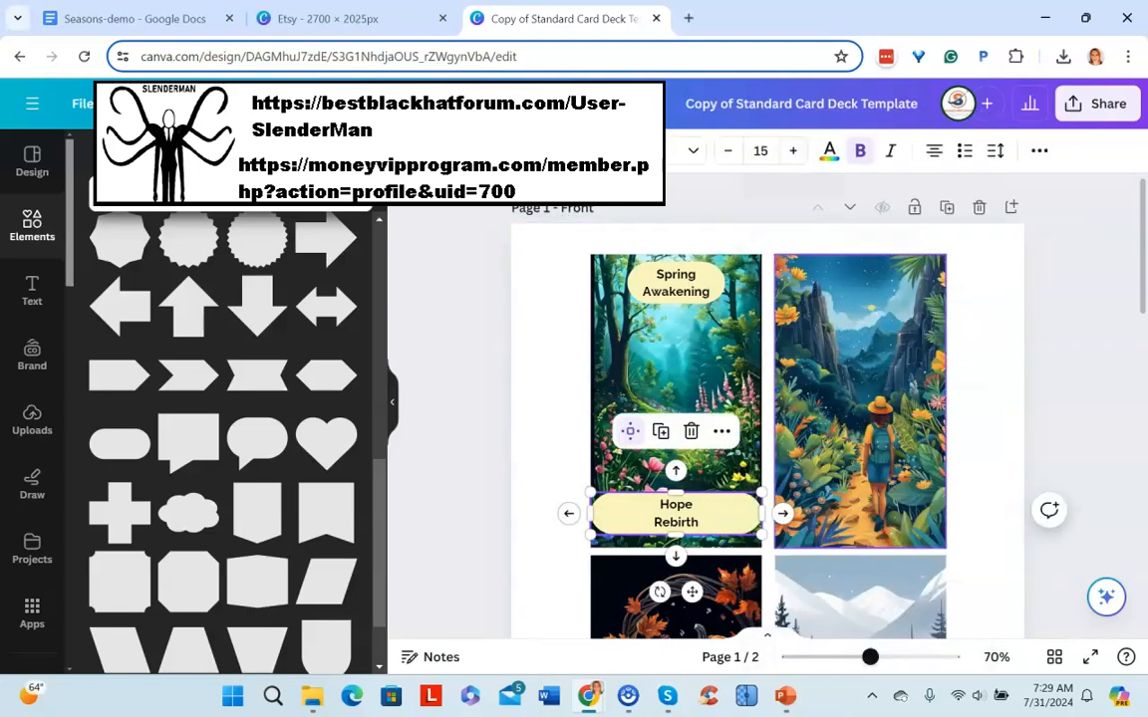
{"action": "key", "text": "ctrl+v"}
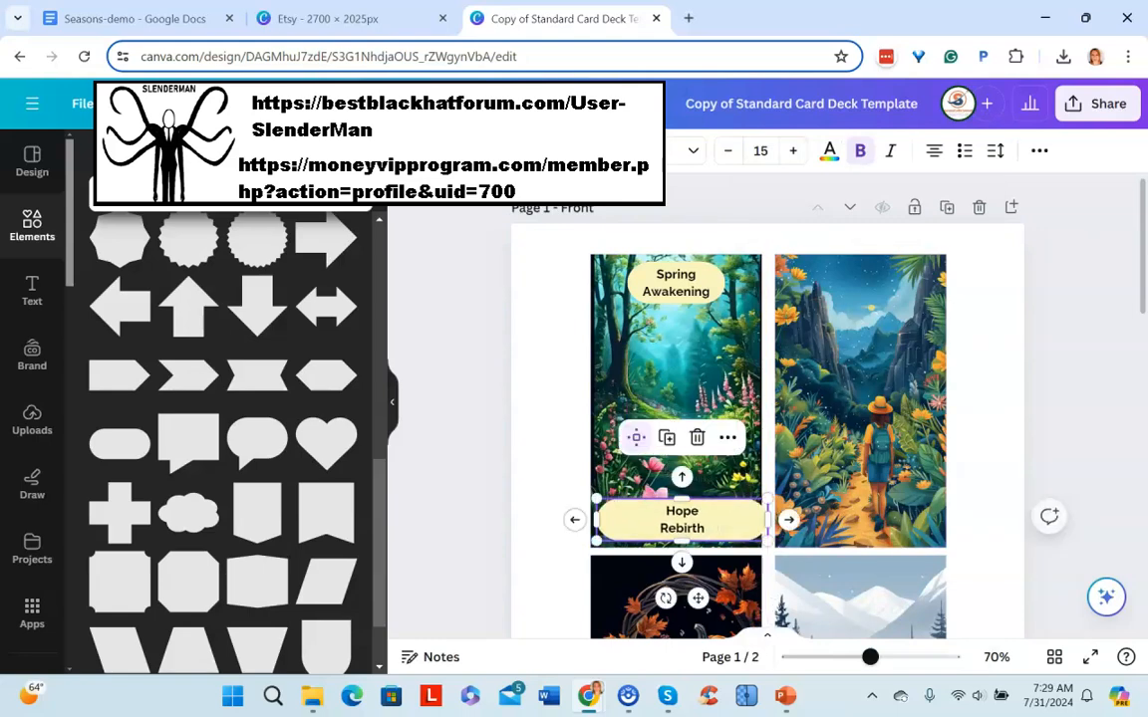
{"action": "right_click", "coordinate": [715, 514]}
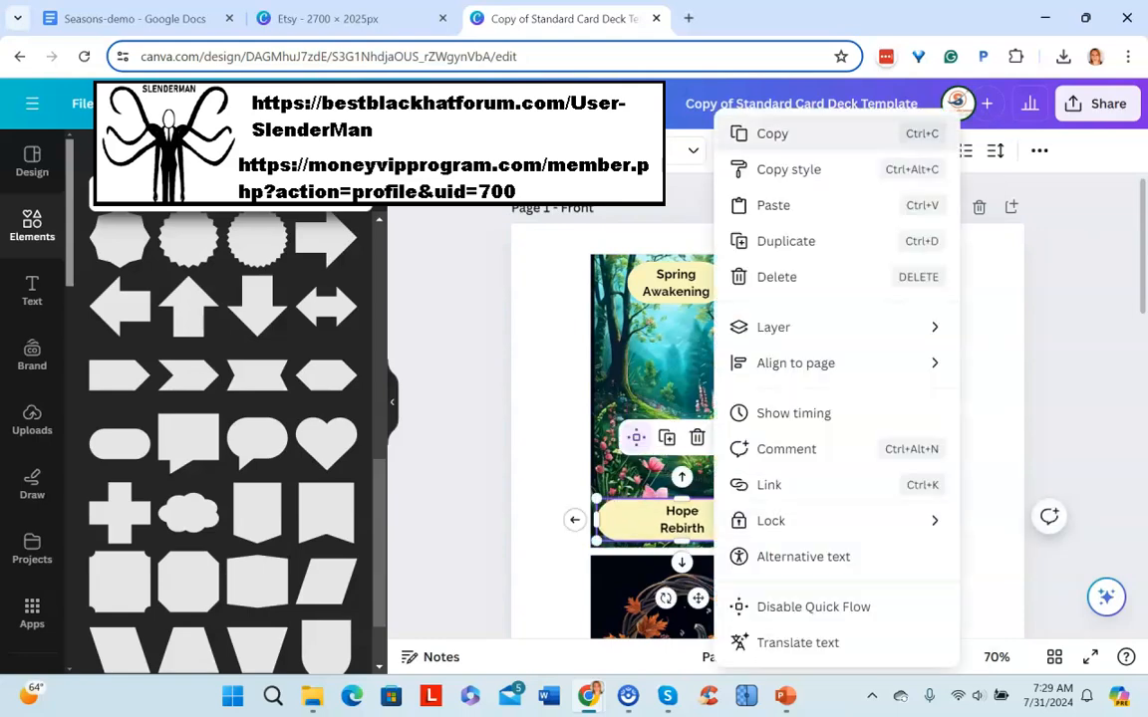
{"action": "left_click", "coordinate": [772, 133]}
{"action": "key", "text": "ctrl+v"}
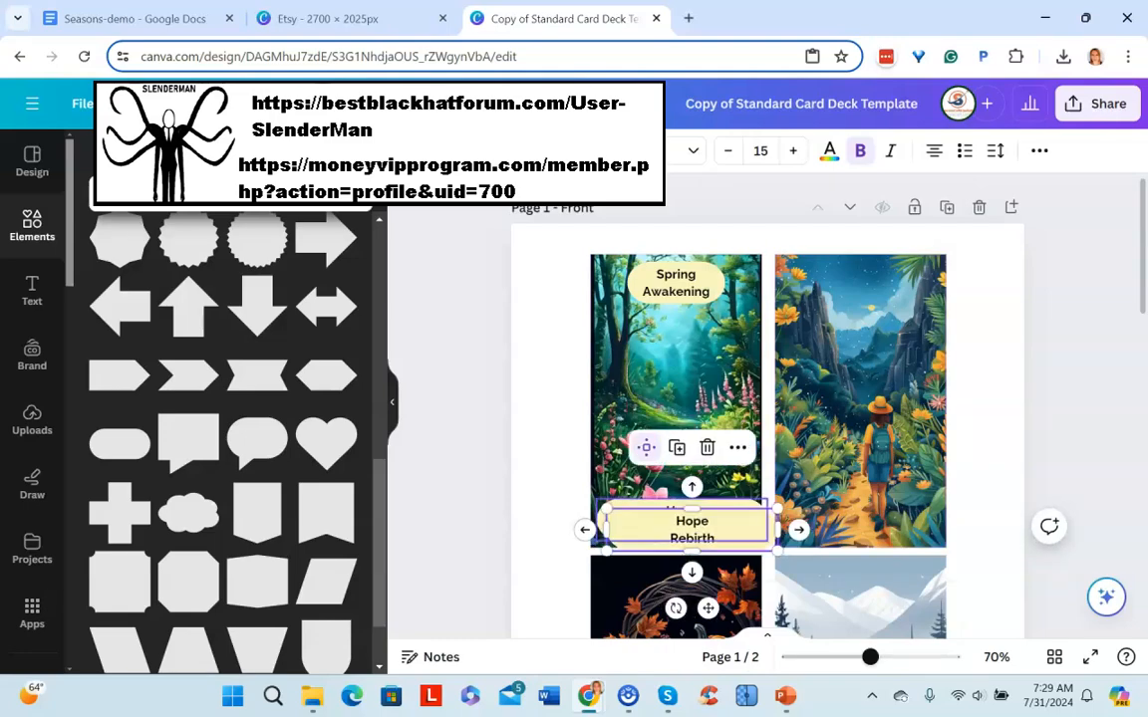
{"action": "left_click_drag", "start_coordinate": [691, 529], "coordinate": [847, 519]}
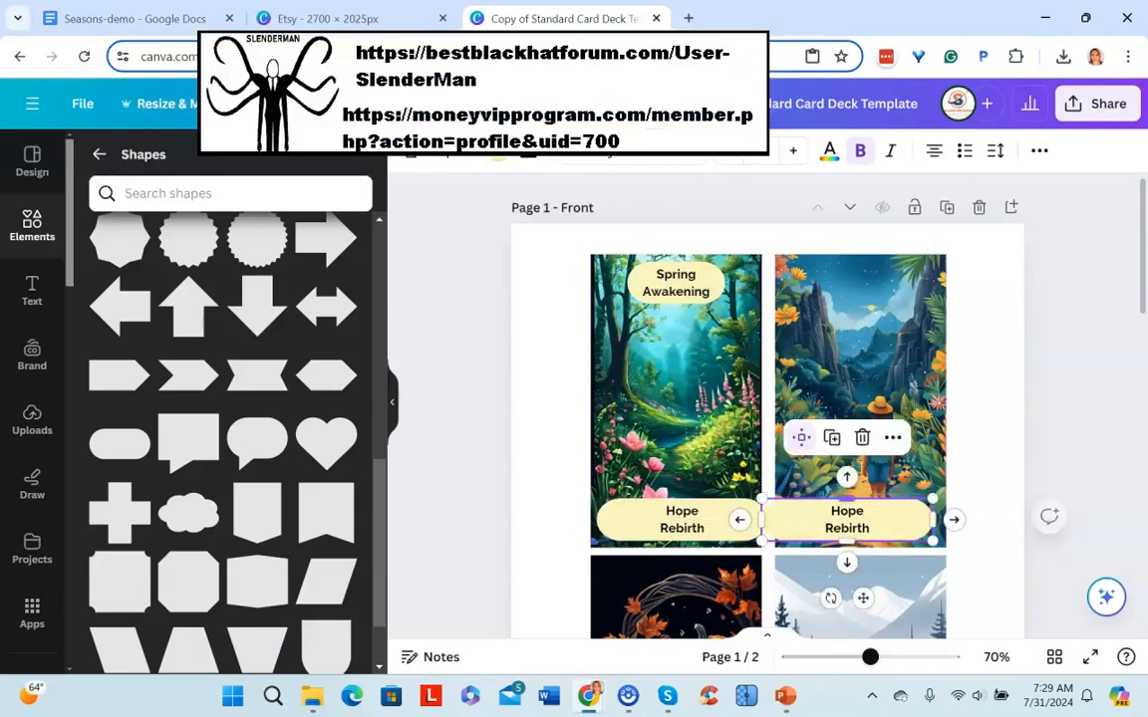
{"action": "mouse_move", "coordinate": [847, 519]}
{"action": "left_mouse_down"}
{"action": "mouse_move", "coordinate": [892, 519]}
{"action": "mouse_move", "coordinate": [859, 519]}
{"action": "left_mouse_up"}
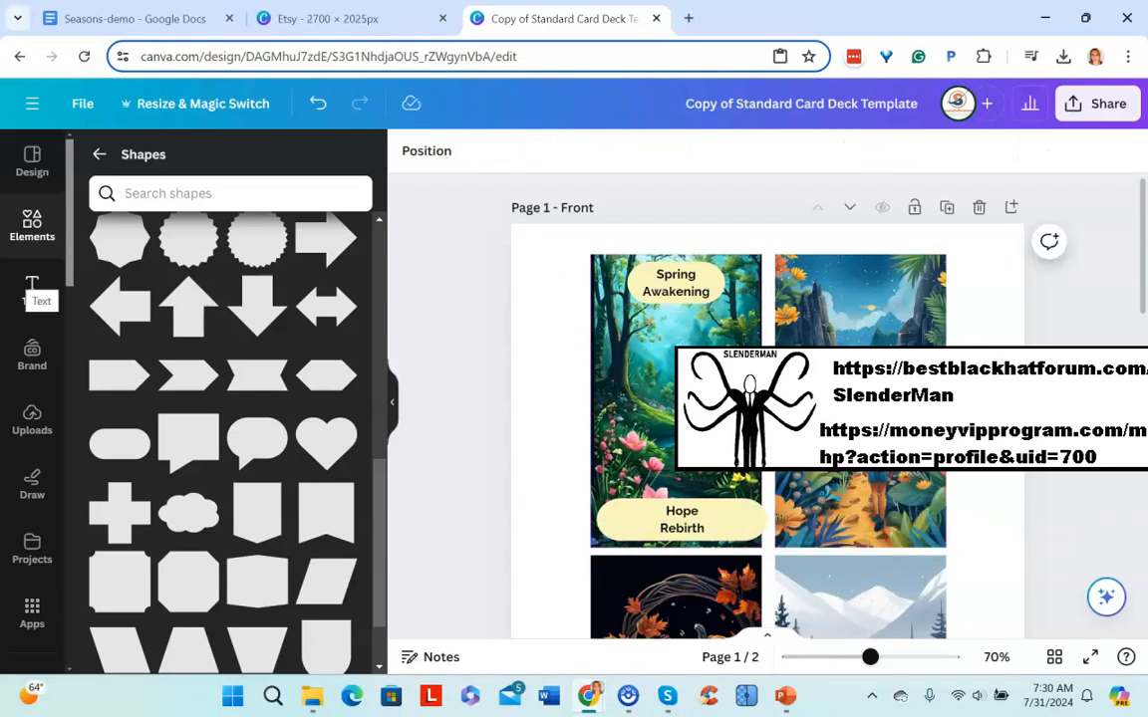
Step: Add a heading text box and place it across the upper end of the hiker card
{"action": "left_click", "coordinate": [860, 400]}
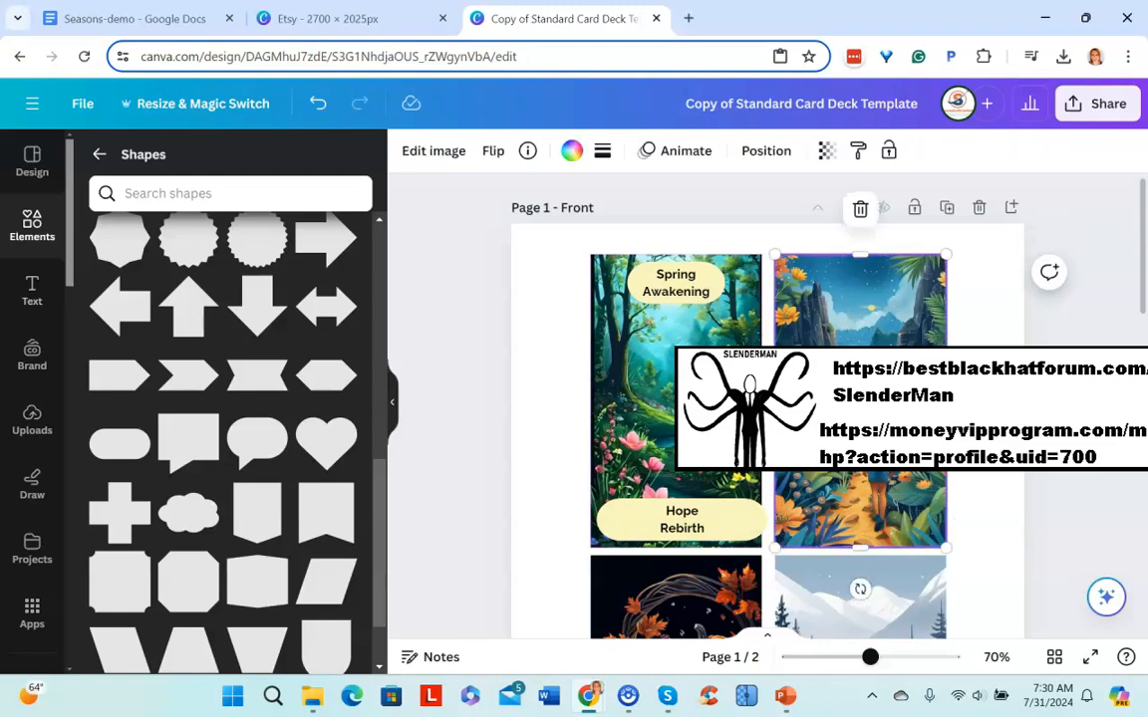
{"action": "left_click", "coordinate": [32, 289]}
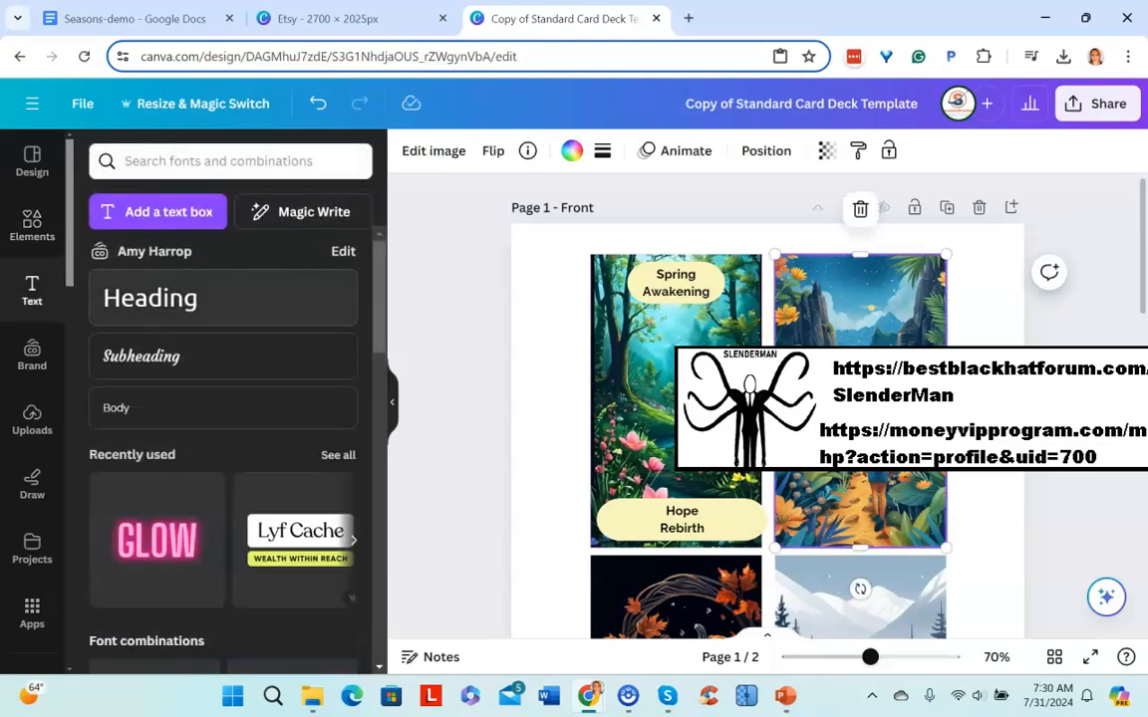
{"action": "left_click", "coordinate": [149, 296]}
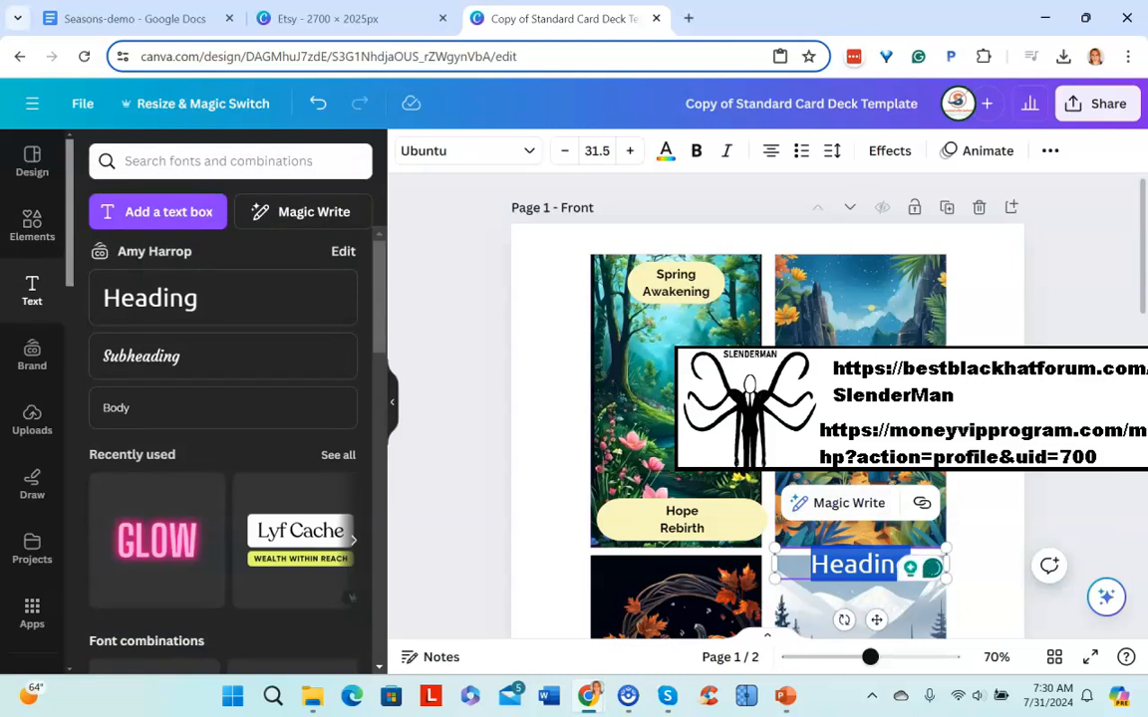
{"action": "left_click", "coordinate": [860, 564]}
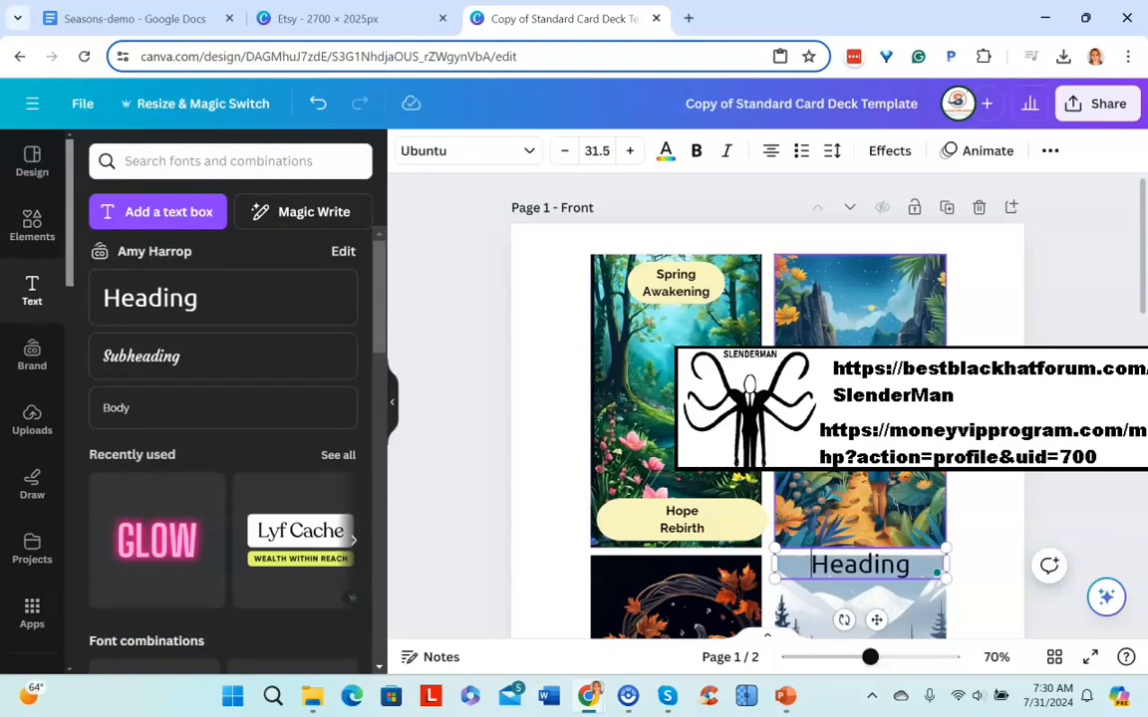
{"action": "left_click_drag", "start_coordinate": [859, 563], "coordinate": [860, 278]}
Step: Set the heading's font to Copperplate Gothic 29 BC and replace its text with "Summer Adventure"
{"action": "left_click", "coordinate": [464, 150]}
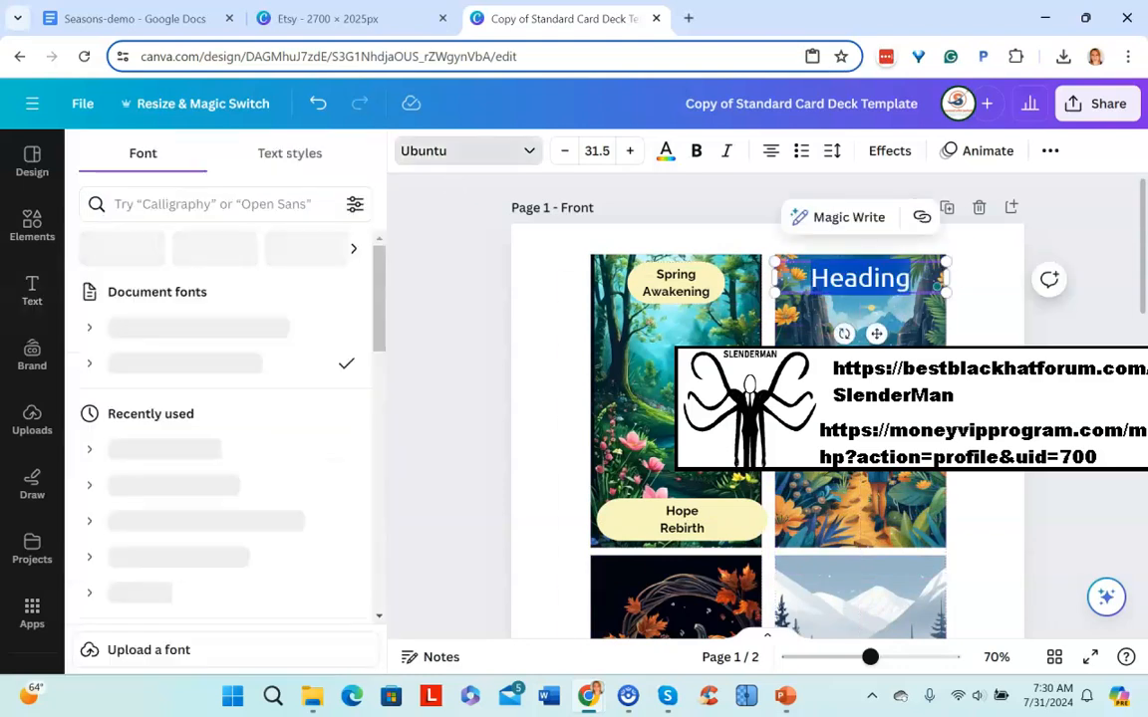
{"action": "left_click", "coordinate": [182, 450]}
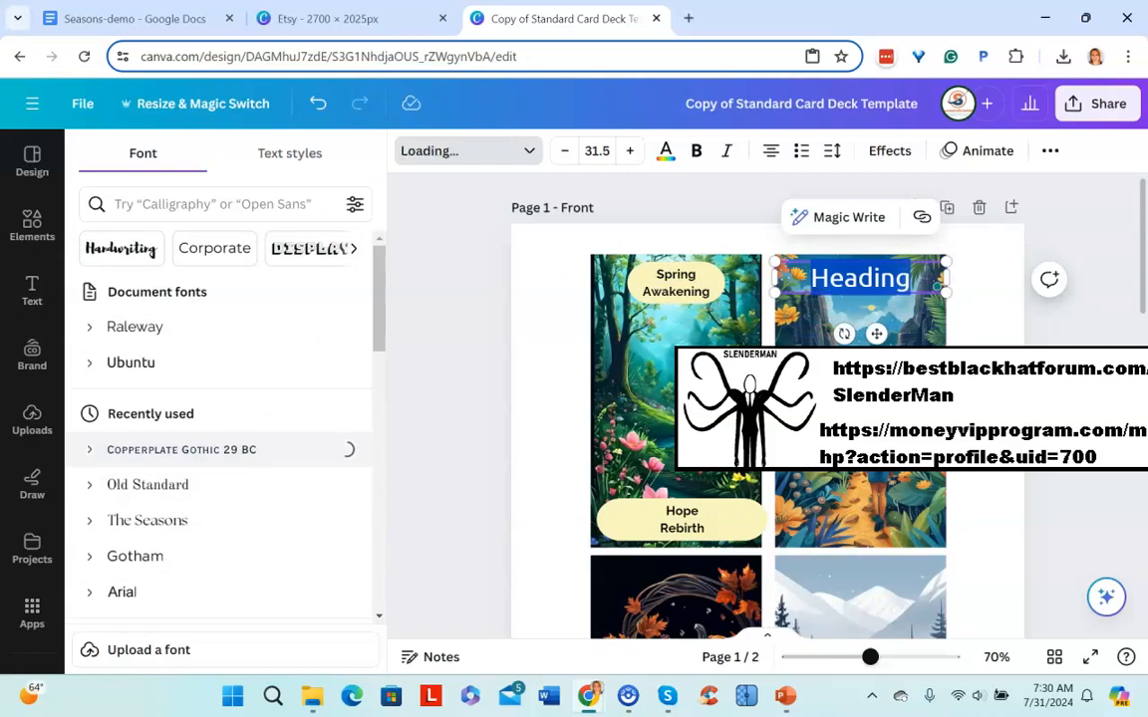
{"action": "type", "text": "SU"}
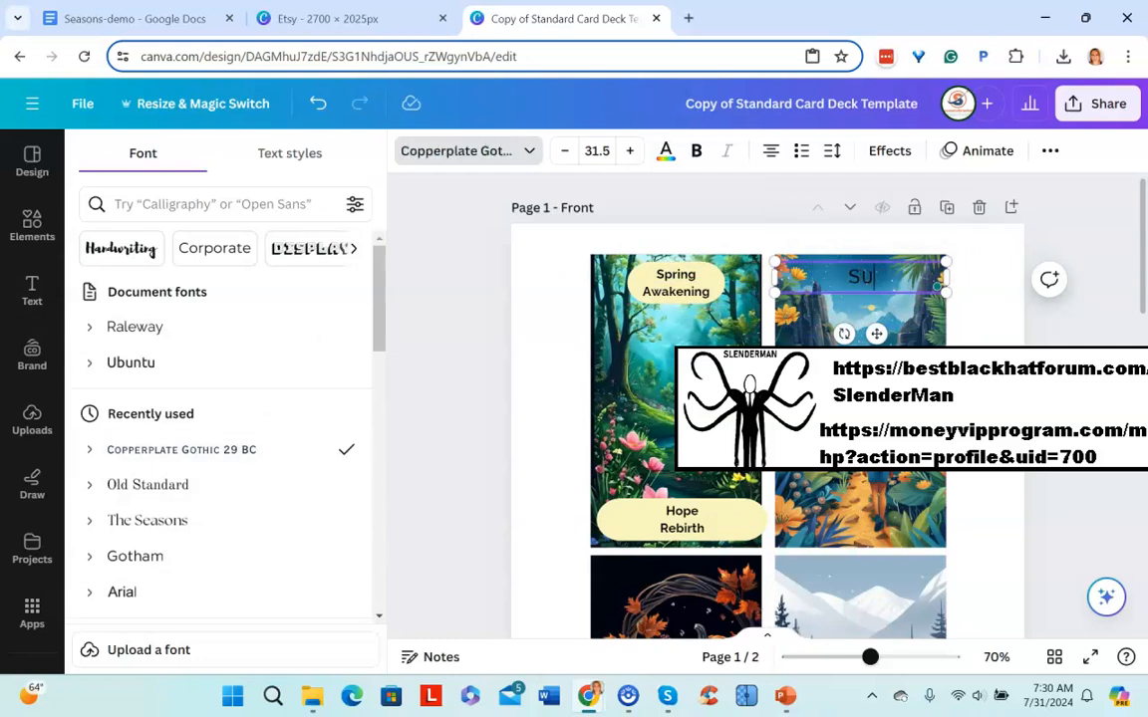
{"action": "type", "text": "MMER ADVENTURE"}
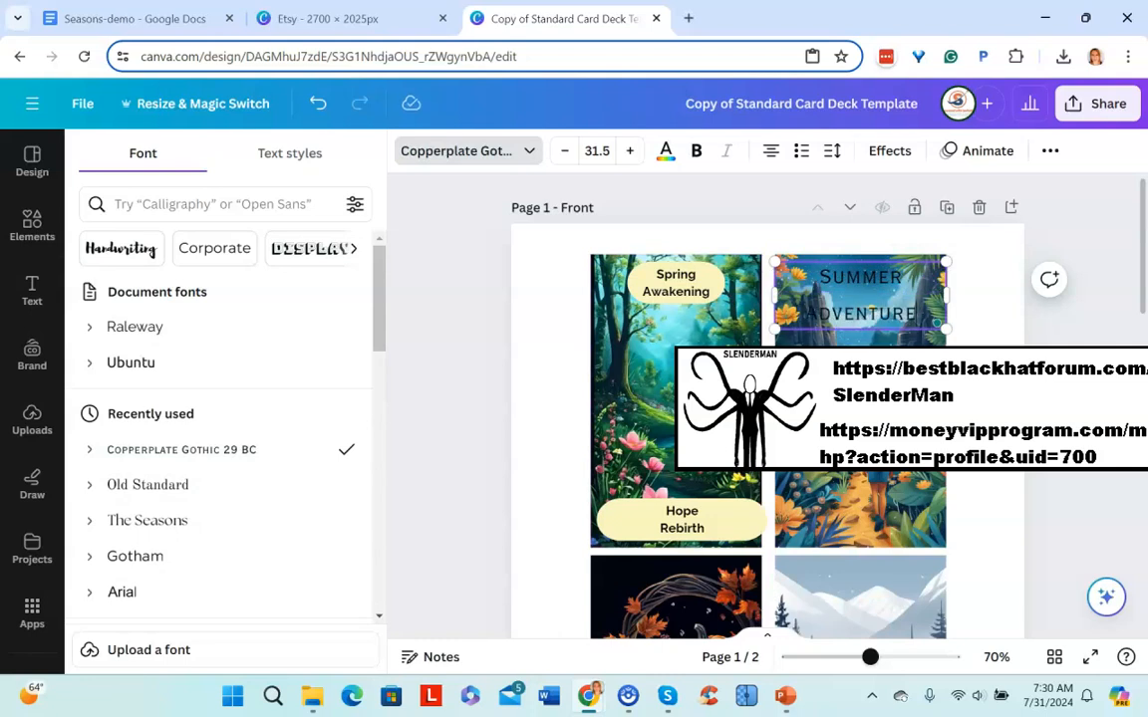
Step: Make the whole "Summer Adventure" title bold and set its font size to 27.5
{"action": "key", "text": "ctrl+a"}
{"action": "left_click", "coordinate": [697, 150]}
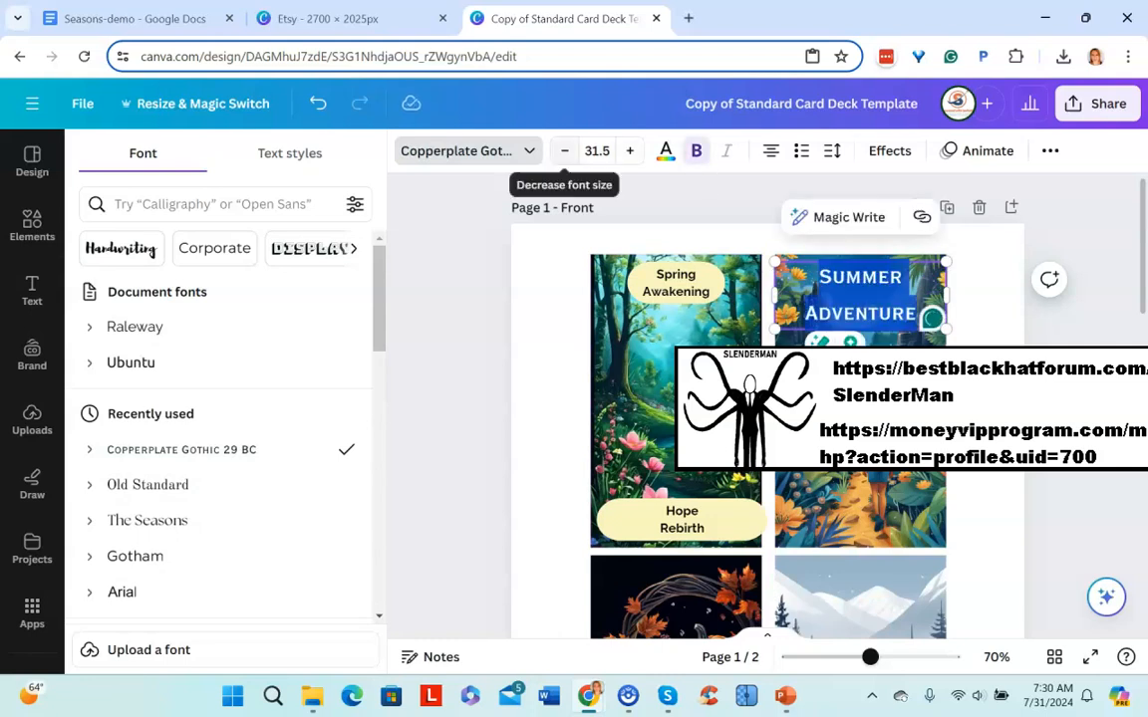
{"action": "left_click", "coordinate": [564, 151]}
{"action": "left_click", "coordinate": [563, 150]}
{"action": "left_click", "coordinate": [563, 151]}
{"action": "left_click", "coordinate": [564, 150]}
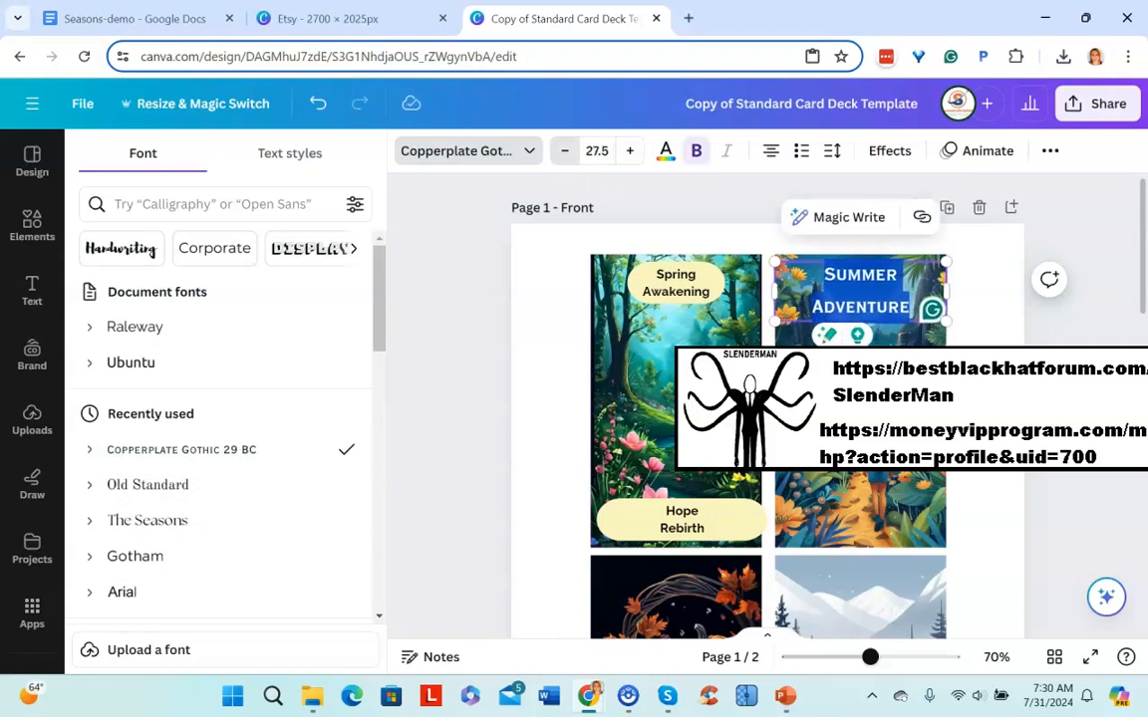
{"action": "left_click", "coordinate": [564, 150]}
{"action": "left_click", "coordinate": [564, 151]}
{"action": "left_click", "coordinate": [564, 150]}
{"action": "left_click", "coordinate": [630, 150]}
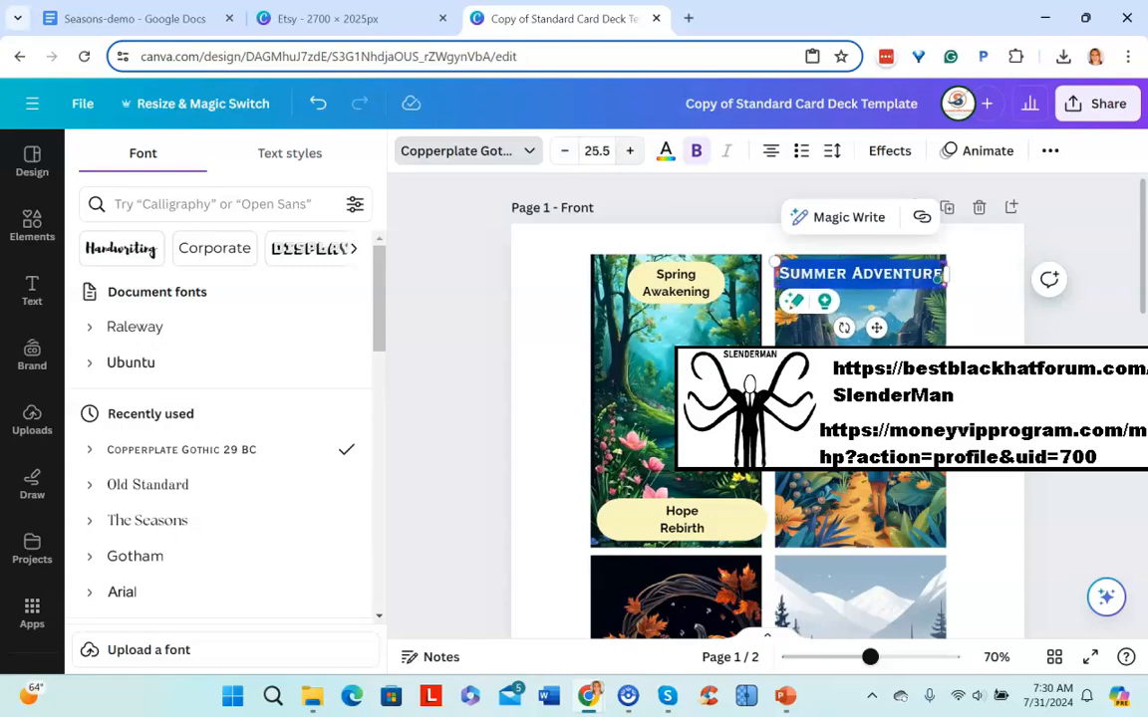
{"action": "left_click", "coordinate": [630, 150]}
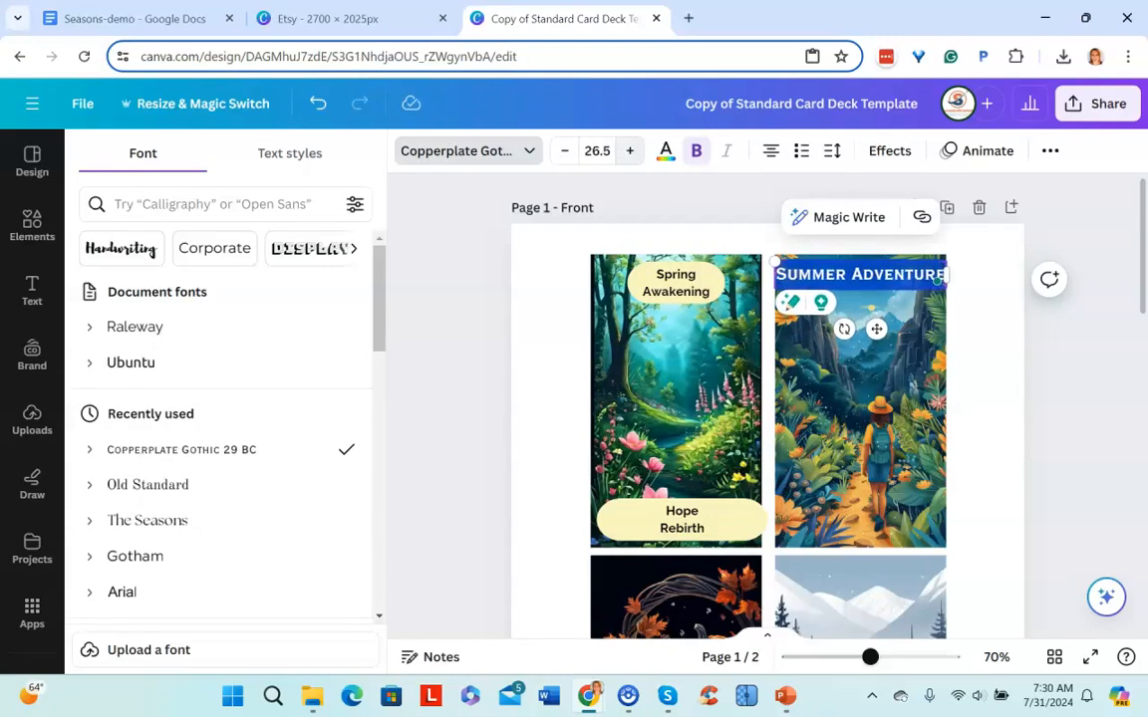
{"action": "left_click", "coordinate": [630, 150]}
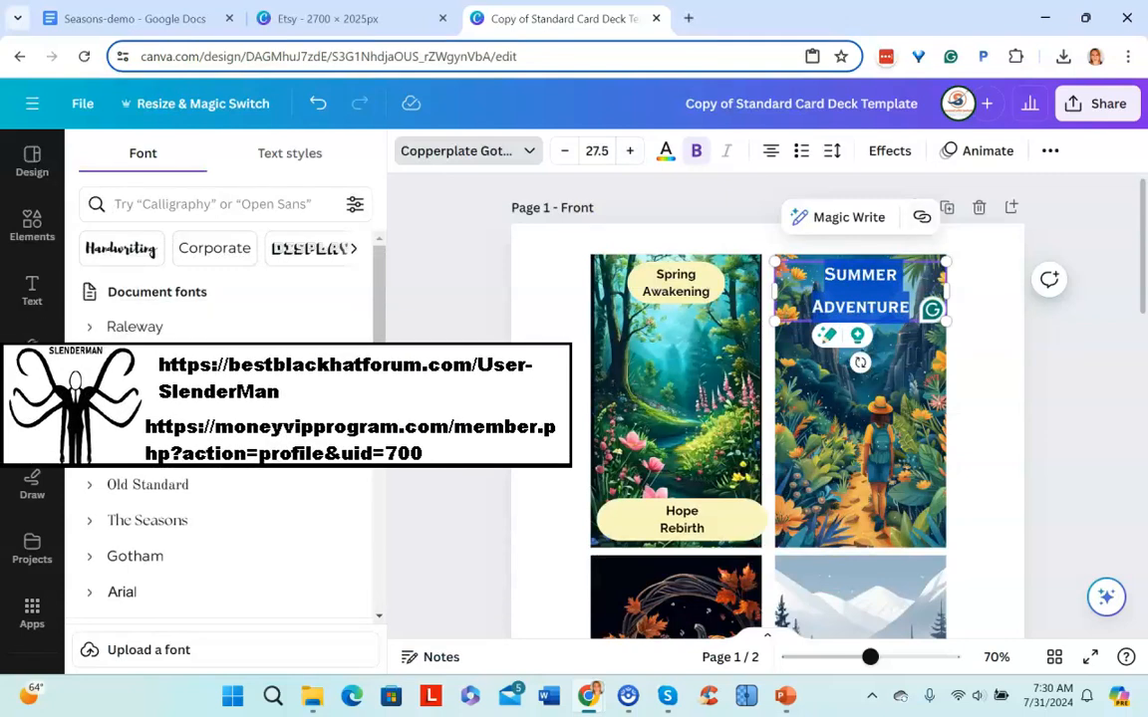
Step: Apply the Background effect to the "Summer Adventure" title with the document's pale yellow colour and transparency 59
{"action": "left_click", "coordinate": [889, 150]}
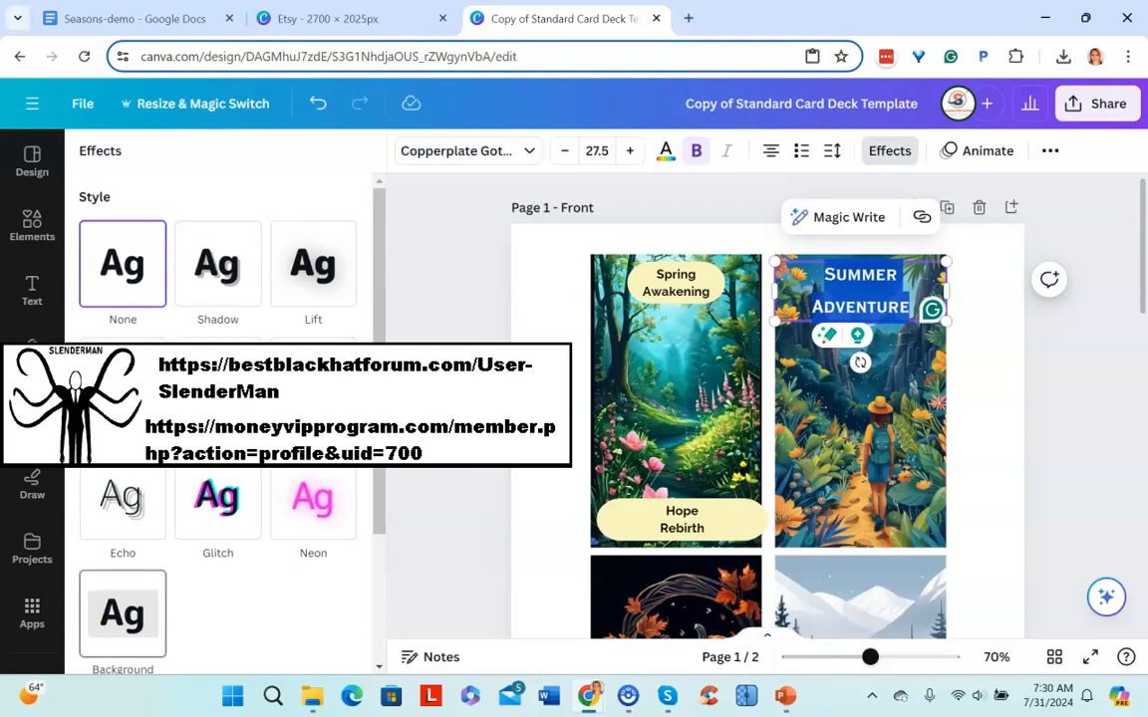
{"action": "left_click", "coordinate": [122, 612]}
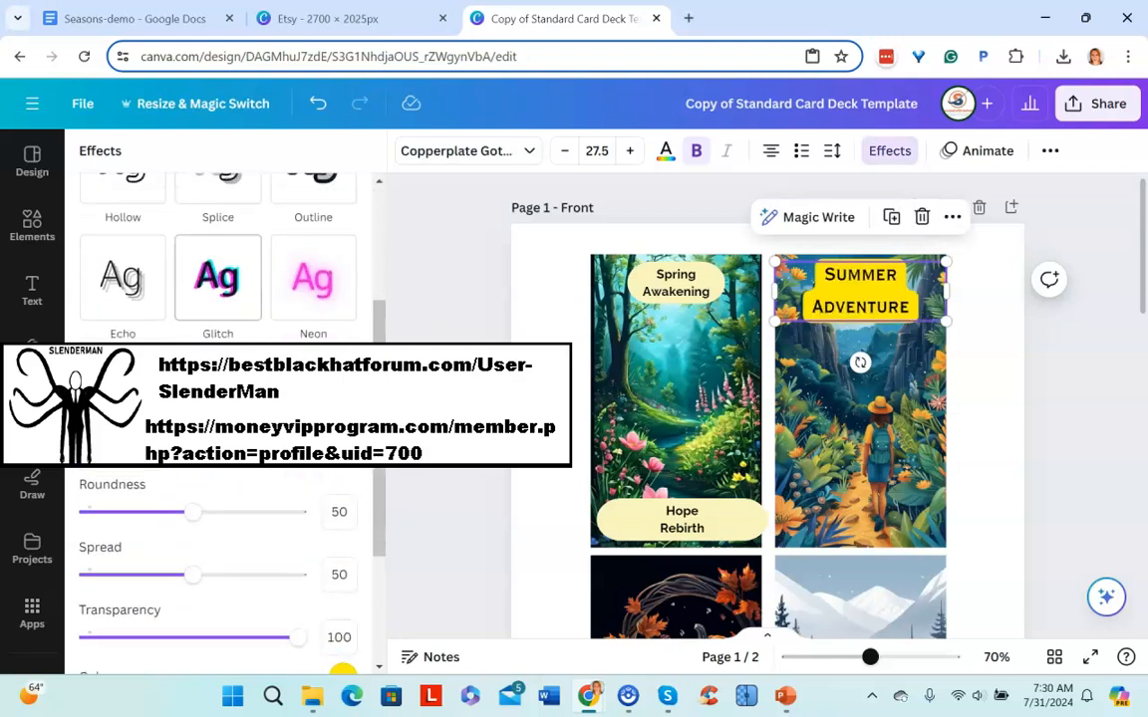
{"action": "scroll", "coordinate": [343, 558], "scroll_direction": "down", "scroll_amount": 2}
{"action": "left_click", "coordinate": [343, 538]}
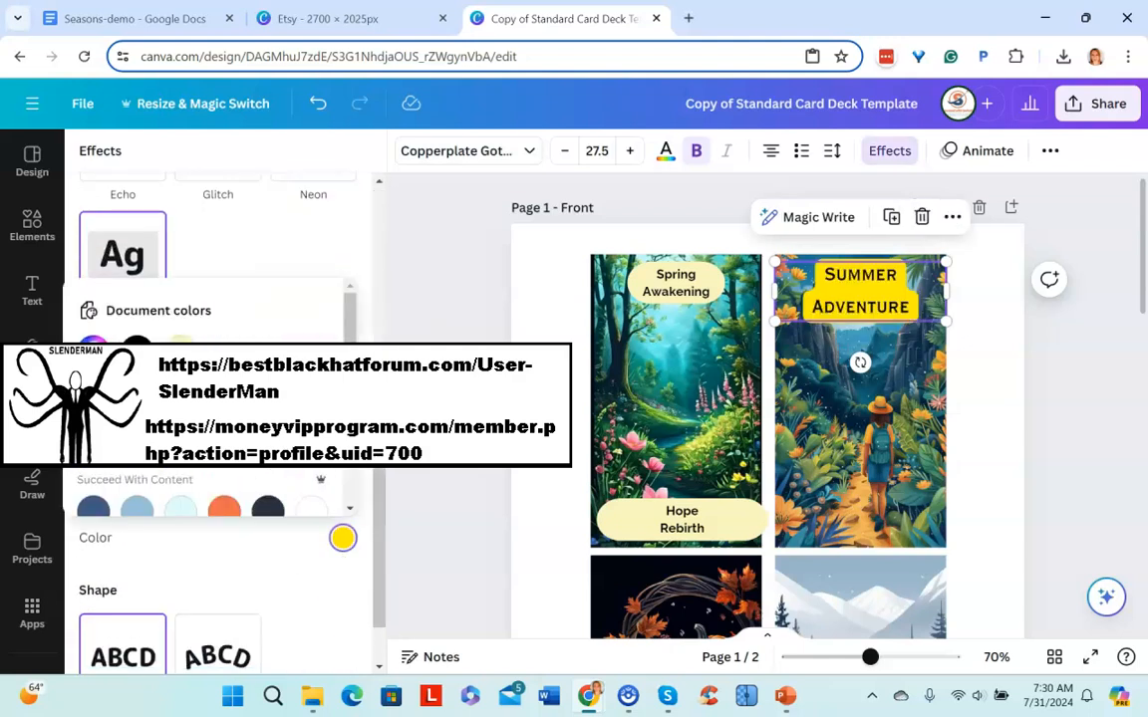
{"action": "left_click", "coordinate": [181, 349]}
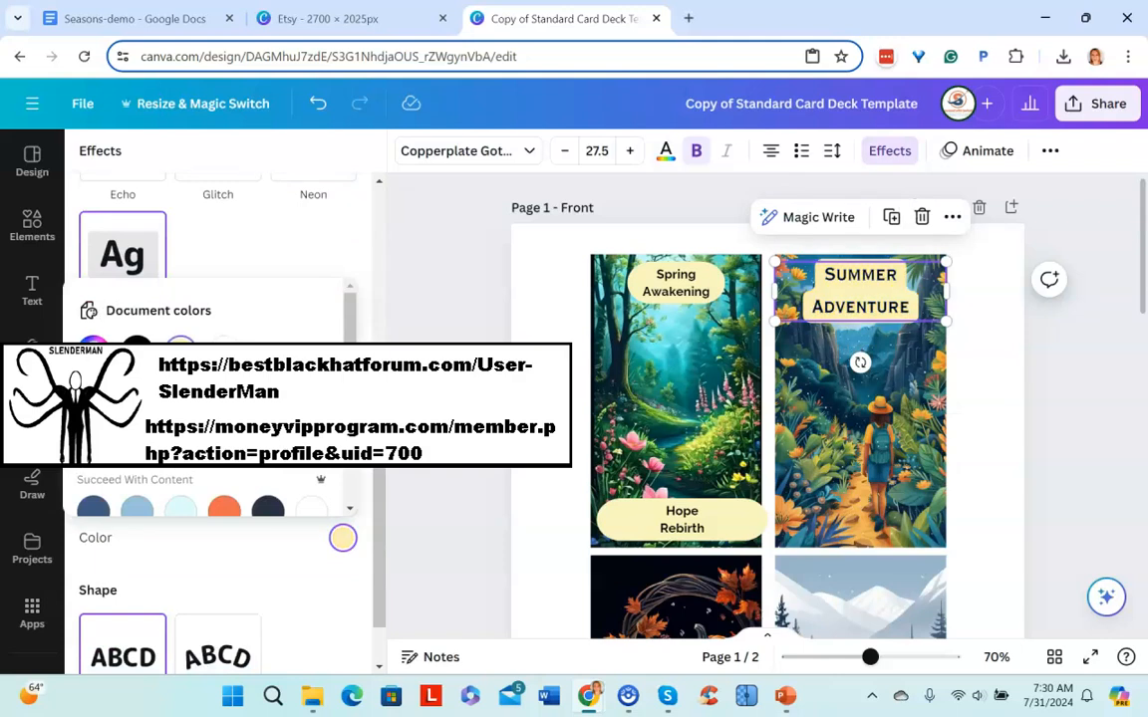
{"action": "key", "text": "Escape"}
{"action": "left_click_drag", "start_coordinate": [298, 498], "coordinate": [211, 498]}
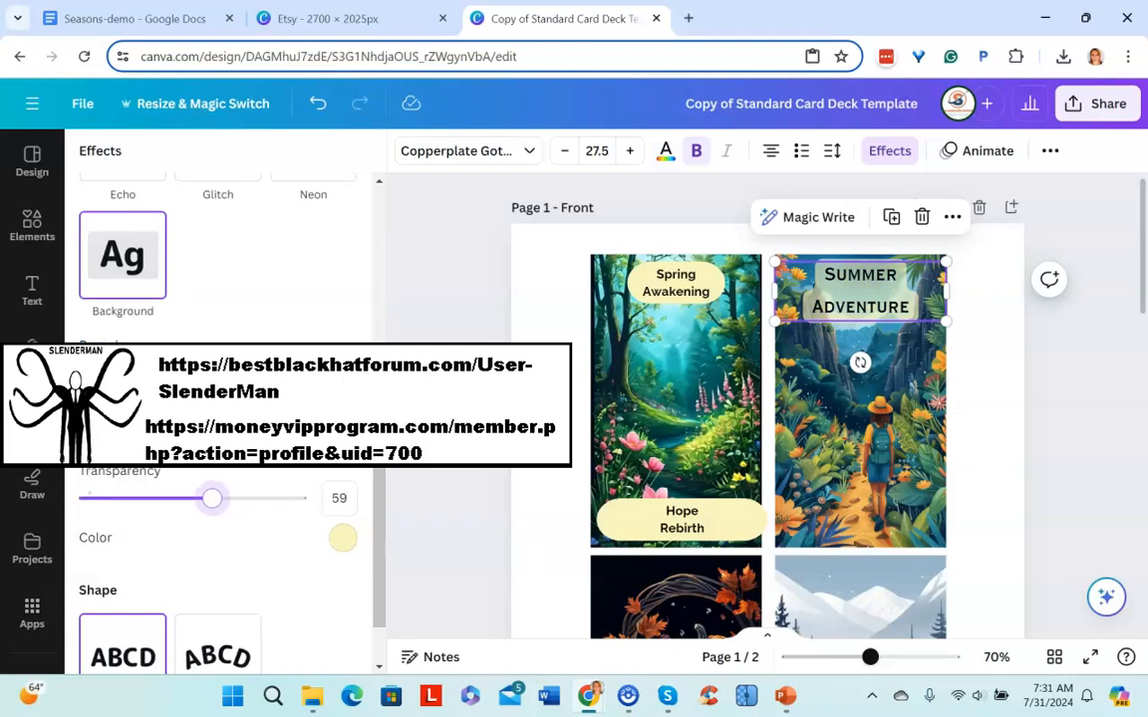
{"action": "left_click", "coordinate": [985, 319]}
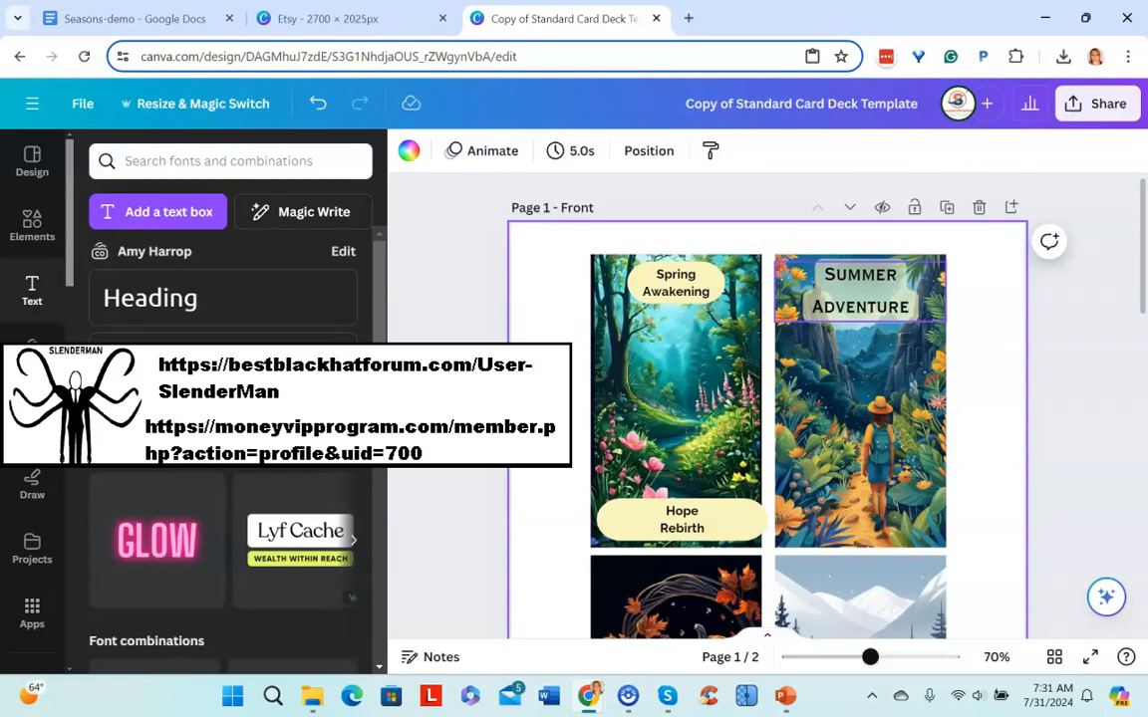
{"action": "left_click", "coordinate": [860, 289]}
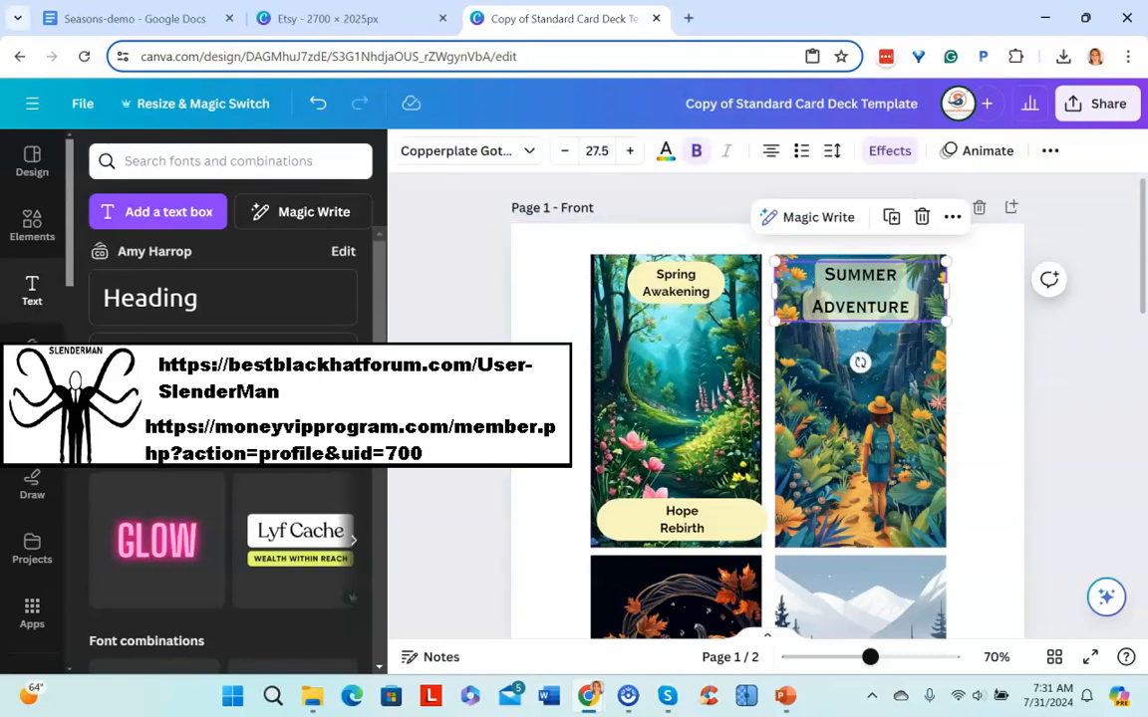
{"action": "left_click", "coordinate": [953, 216]}
{"action": "right_click", "coordinate": [819, 317]}
{"action": "left_click", "coordinate": [897, 277]}
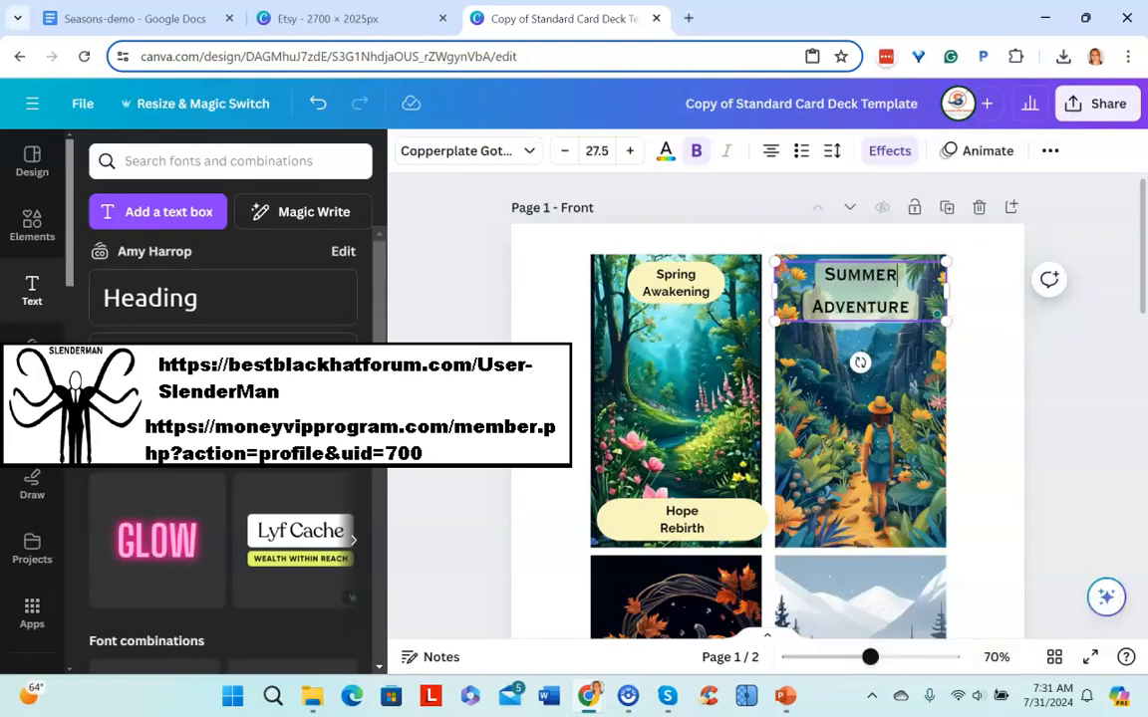
{"action": "right_click", "coordinate": [892, 279]}
{"action": "left_click", "coordinate": [910, 307]}
{"action": "right_click", "coordinate": [925, 319]}
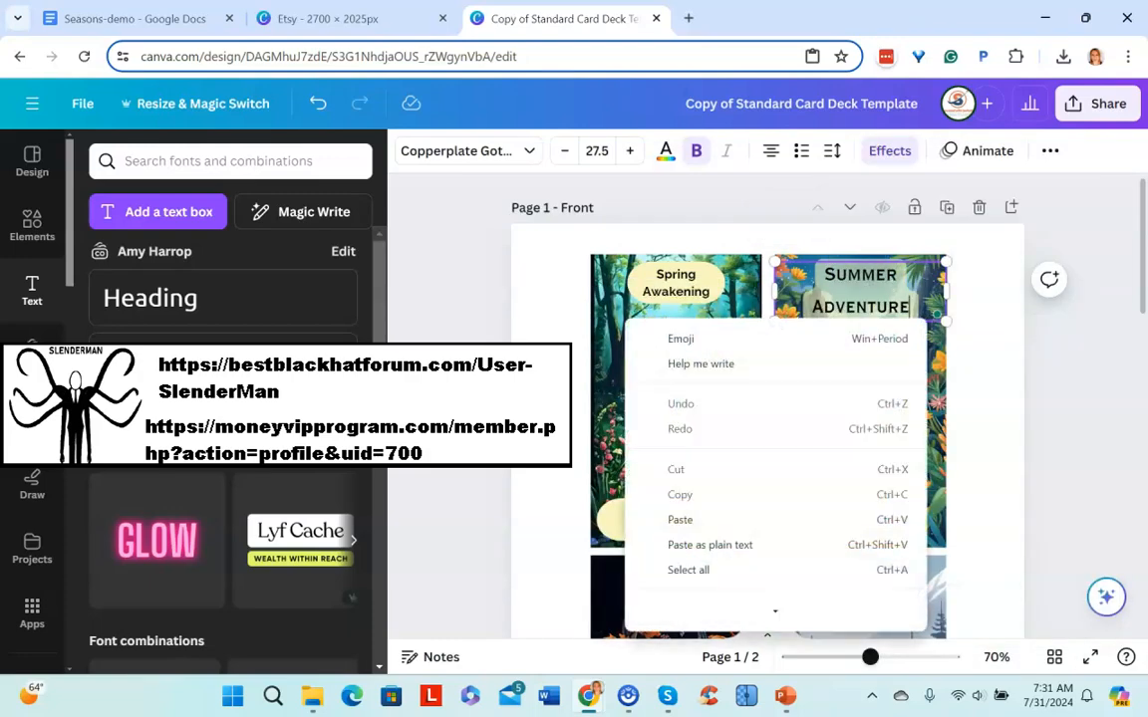
Step: Duplicate the "Summer Adventure" title and place the copy at the lower end of the hiker card
{"action": "left_click", "coordinate": [861, 275]}
{"action": "key", "text": "Escape"}
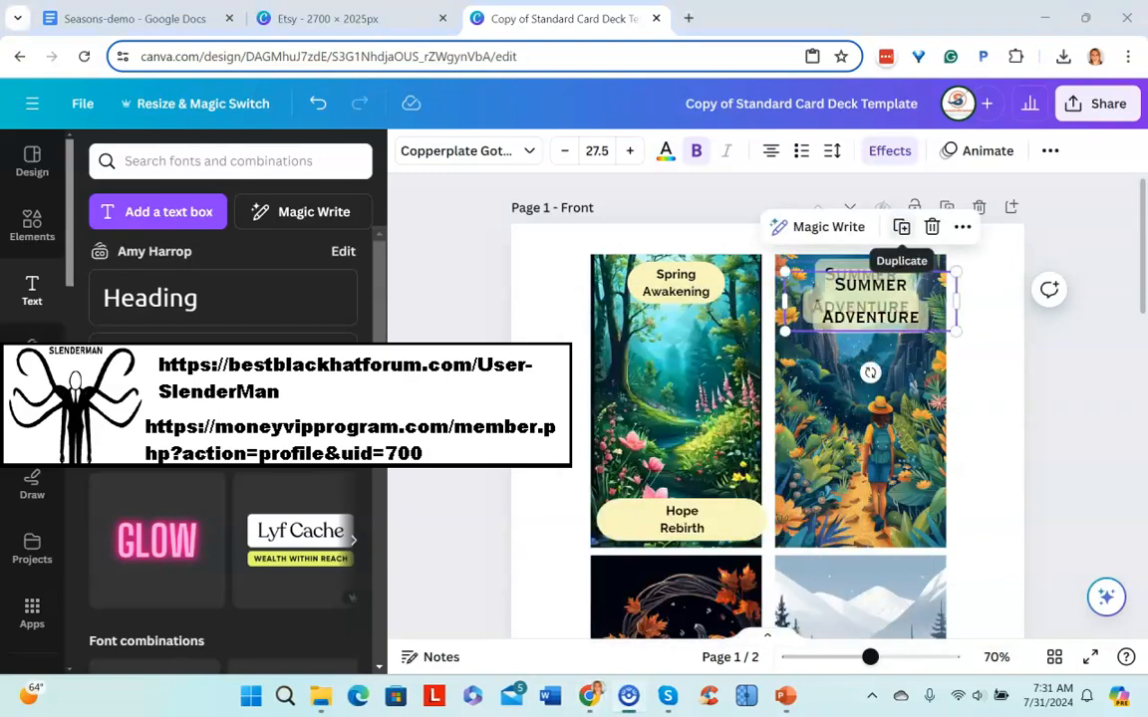
{"action": "left_click", "coordinate": [902, 228]}
{"action": "left_click_drag", "start_coordinate": [868, 327], "coordinate": [860, 517]}
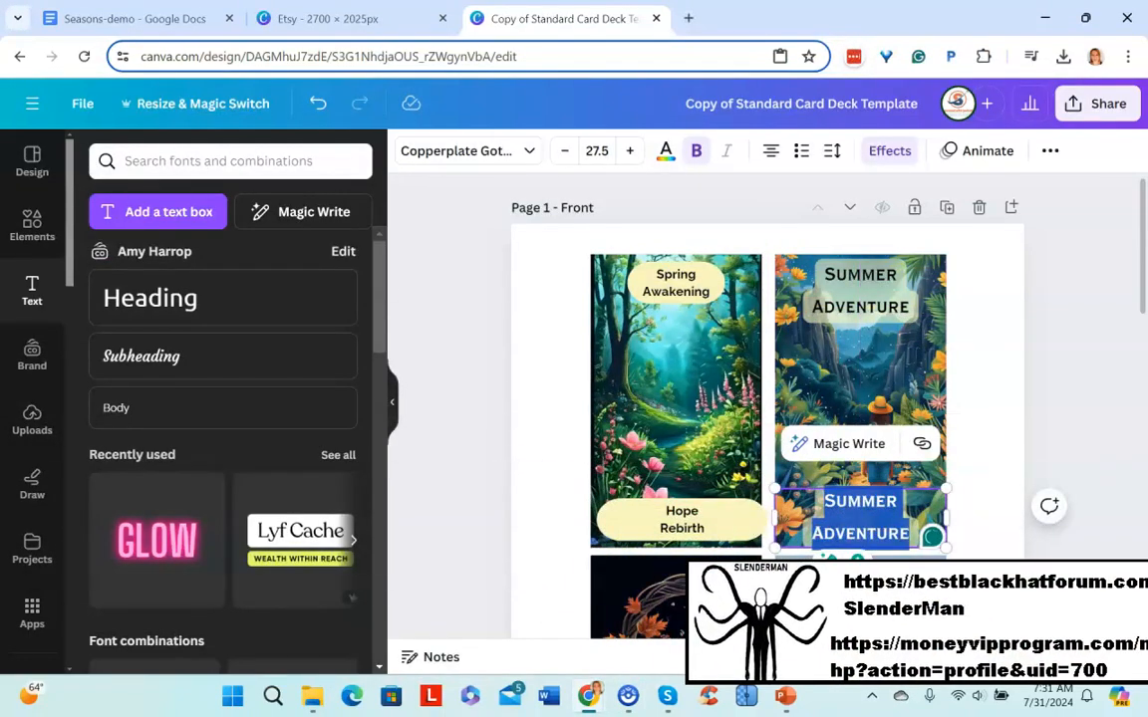
Step: Clear the lower title copy, look up the Summer Adventure keywords in the Seasons-demo Google Docs document and return to the Canva design
{"action": "key", "text": "BackSpace"}
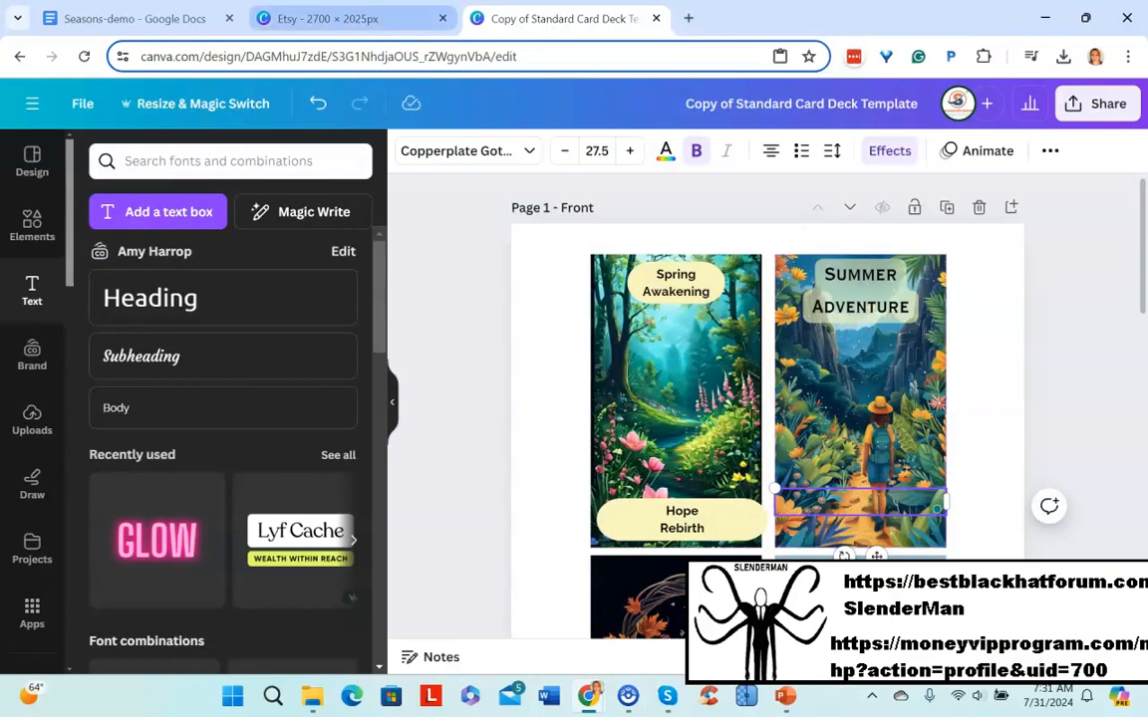
{"action": "left_click", "coordinate": [129, 17]}
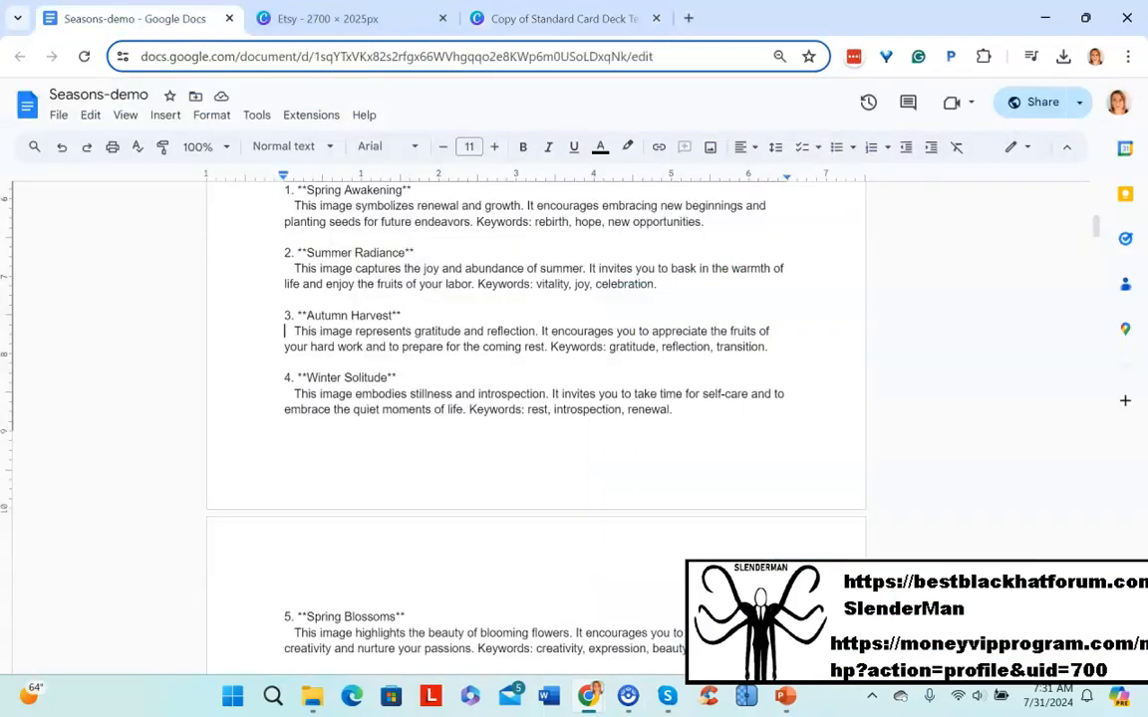
{"action": "scroll", "coordinate": [536, 418], "scroll_direction": "down", "scroll_amount": 3}
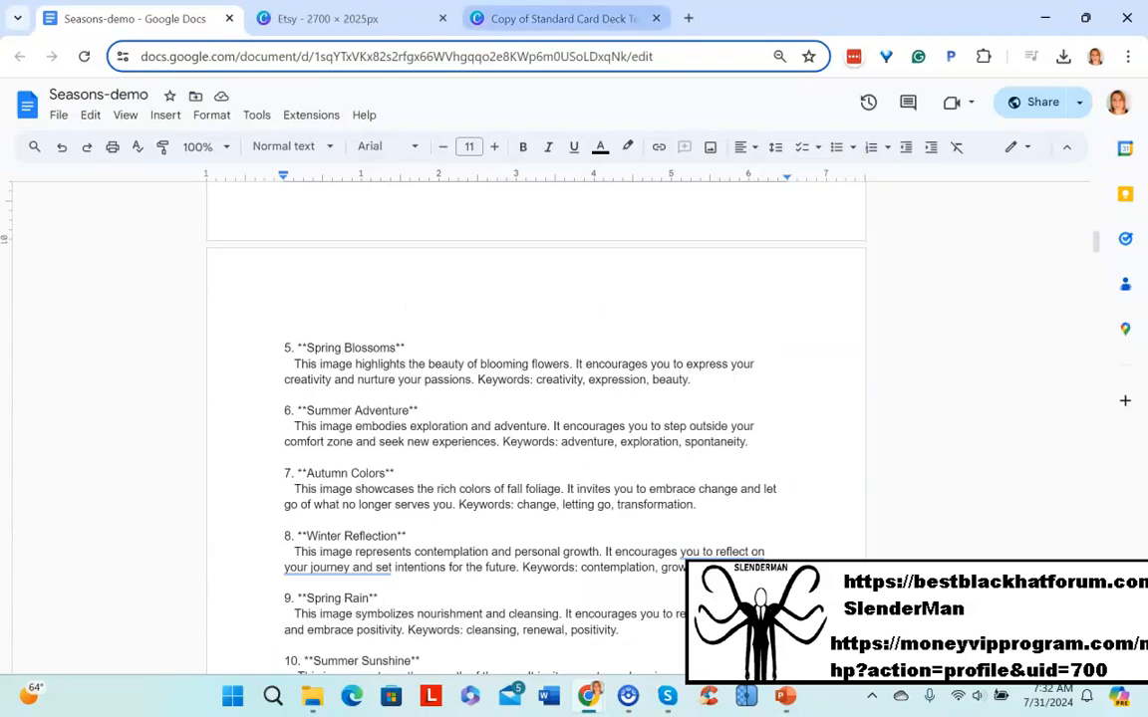
{"action": "left_click", "coordinate": [558, 18]}
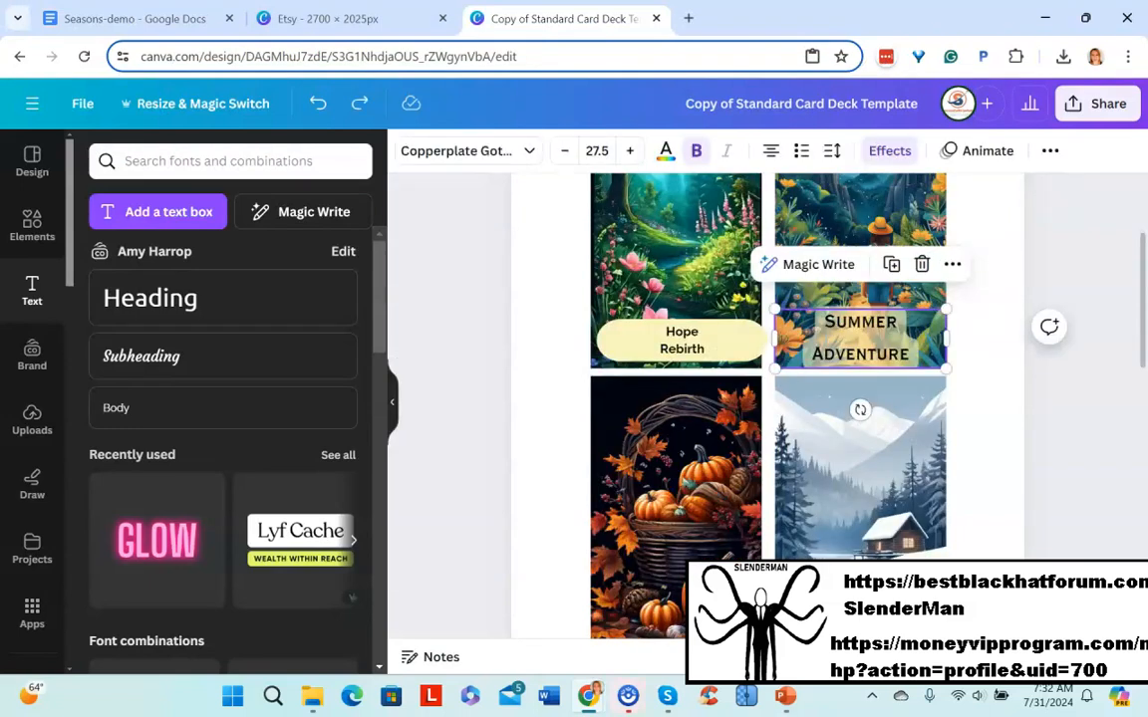
Step: Replace the lower label's text on the hiker card with "Exploration Adventure" and set its font size to 23.5
{"action": "double_click", "coordinate": [859, 339]}
{"action": "type", "text": "Exploration Adventure"}
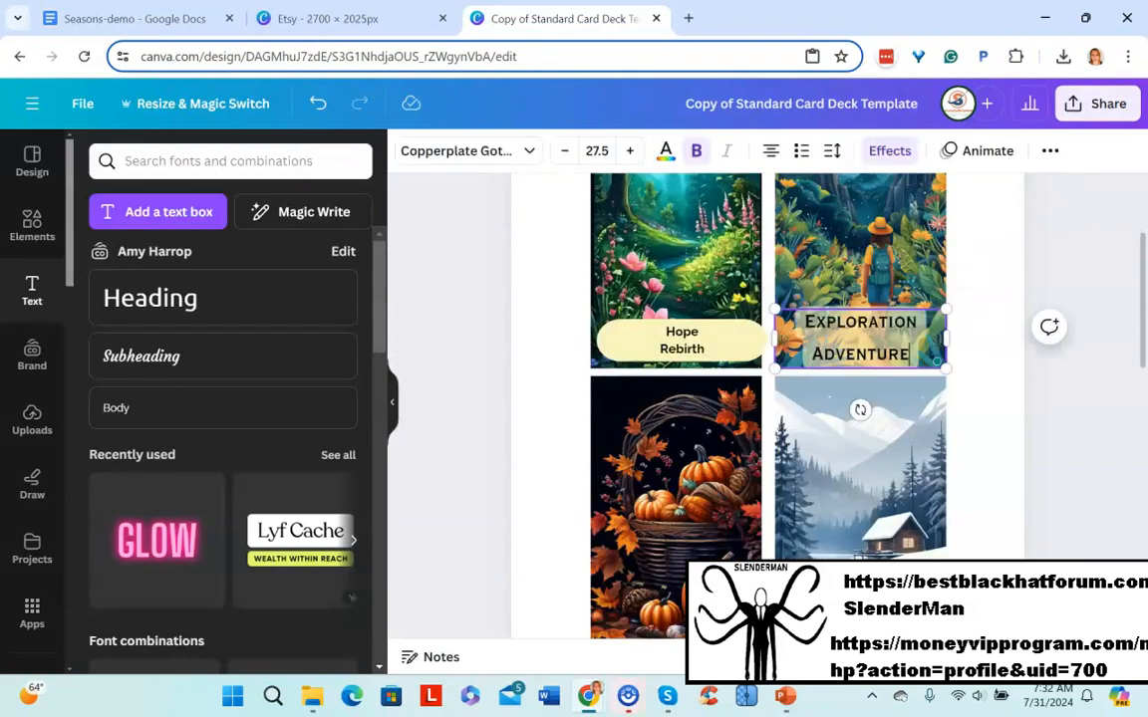
{"action": "left_click_drag", "start_coordinate": [805, 322], "coordinate": [910, 355]}
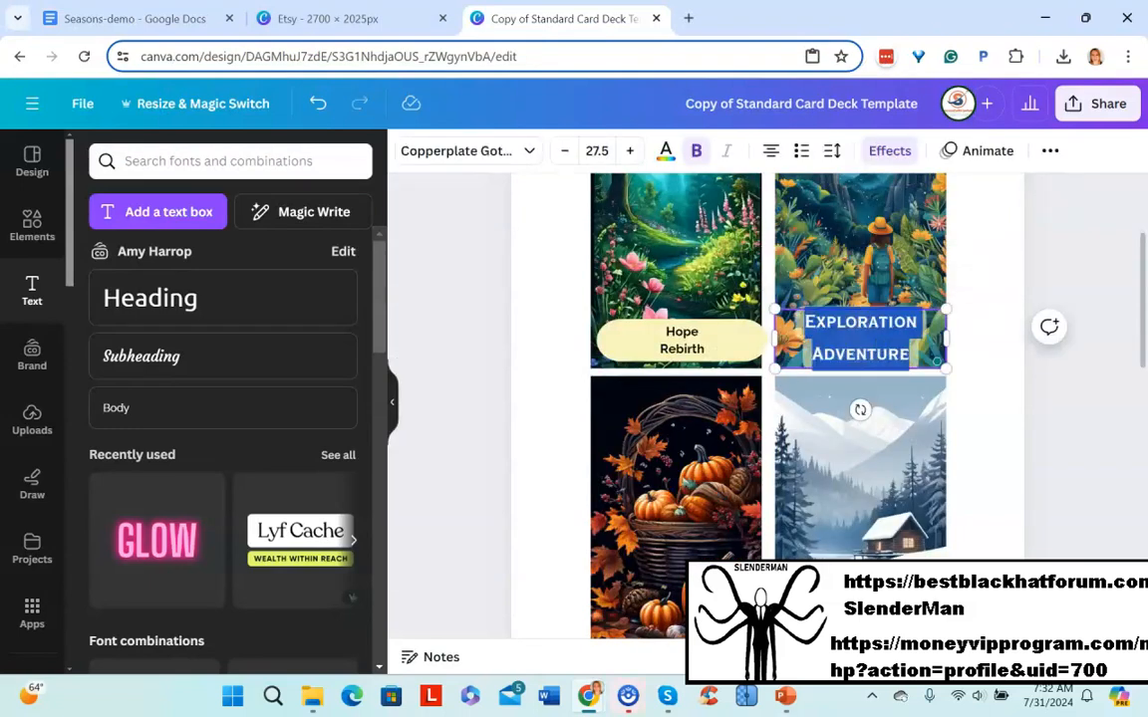
{"action": "left_click", "coordinate": [564, 150]}
{"action": "left_click", "coordinate": [564, 151]}
{"action": "left_click", "coordinate": [563, 150]}
{"action": "left_click", "coordinate": [564, 151]}
{"action": "left_click", "coordinate": [1046, 388]}
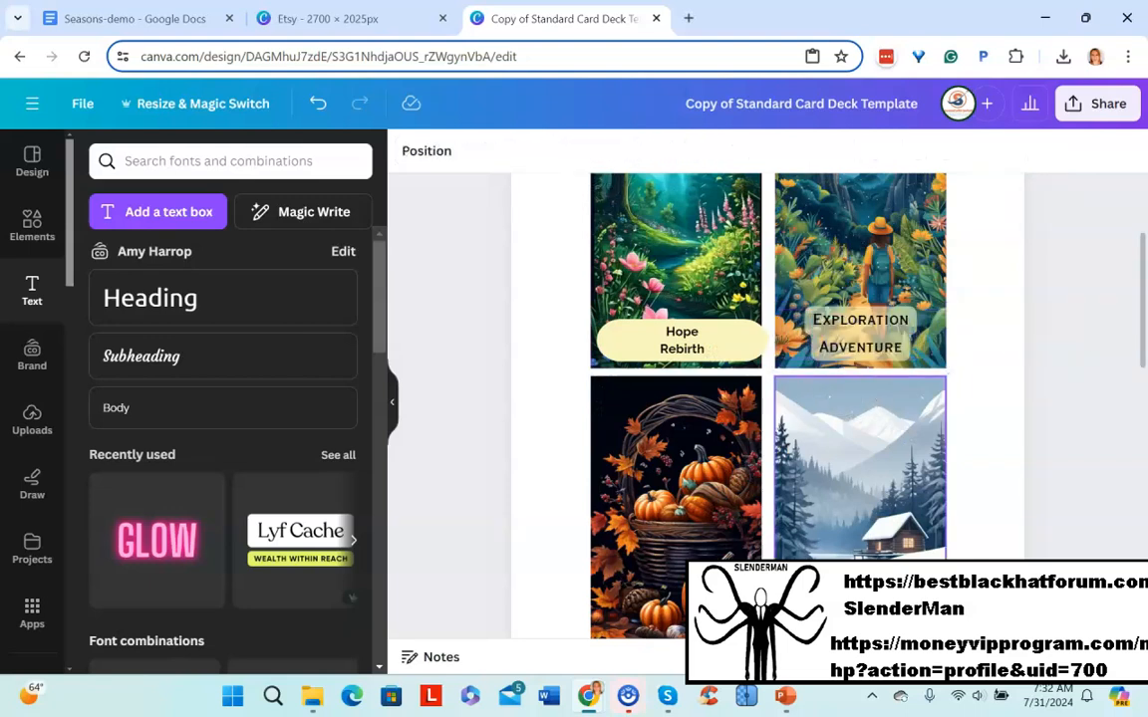
{"action": "scroll", "coordinate": [767, 399], "scroll_direction": "up", "scroll_amount": 3}
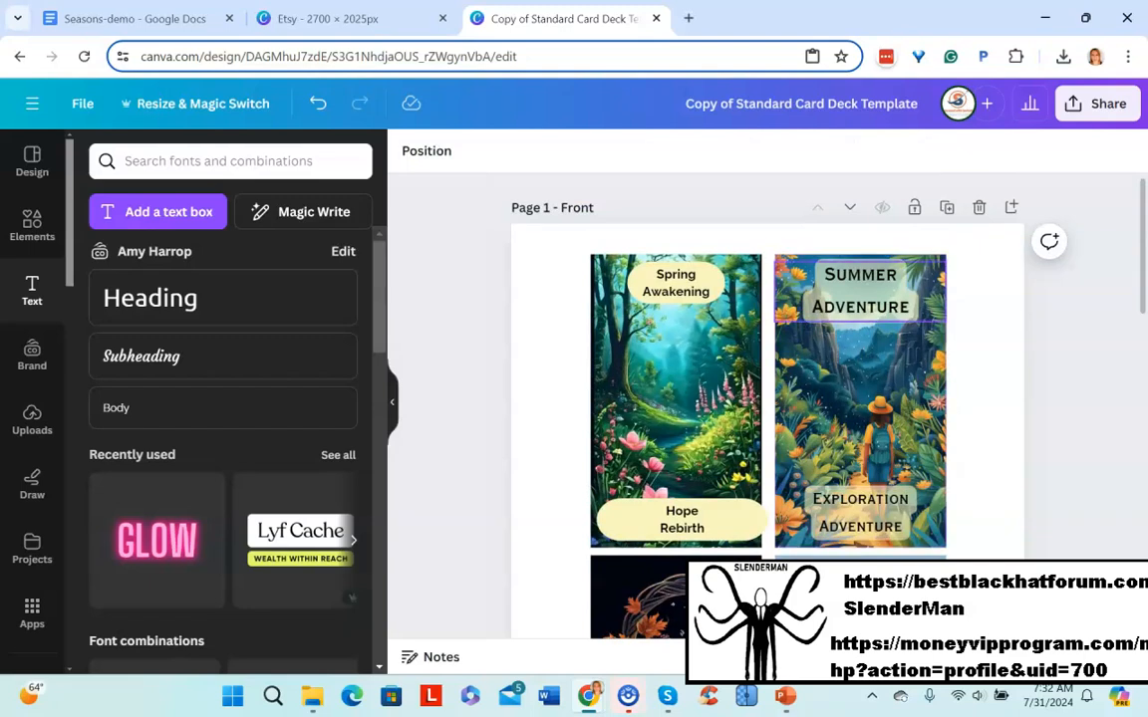
{"action": "left_click", "coordinate": [860, 291]}
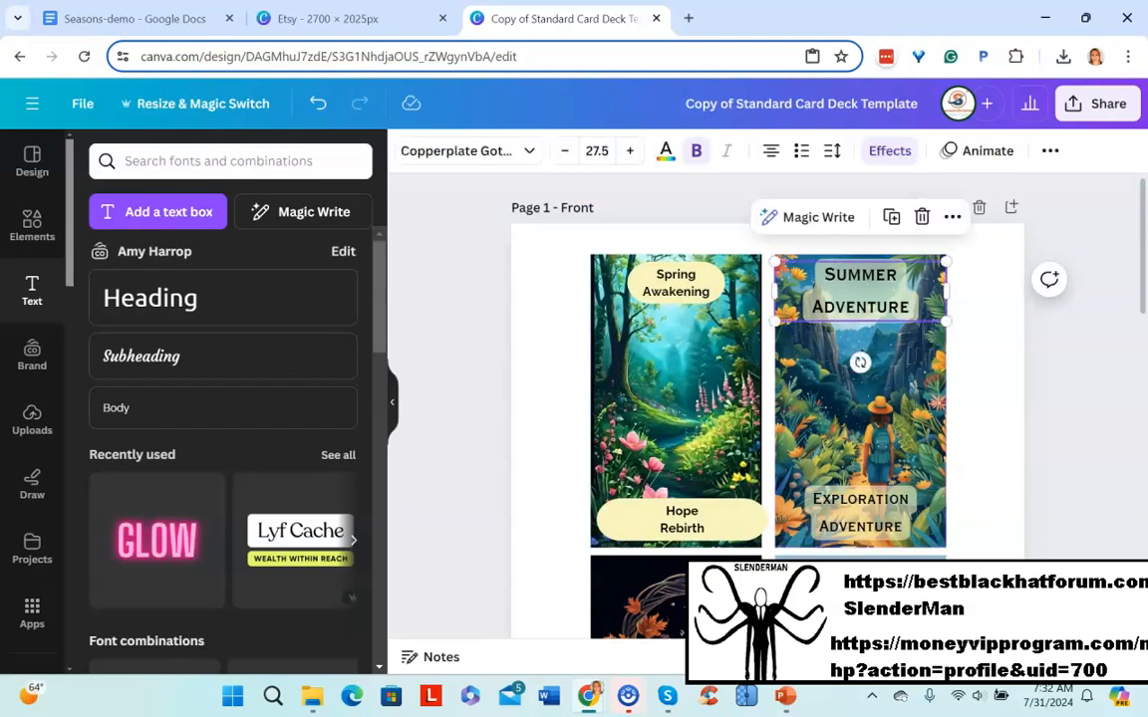
{"action": "key", "text": "Escape"}
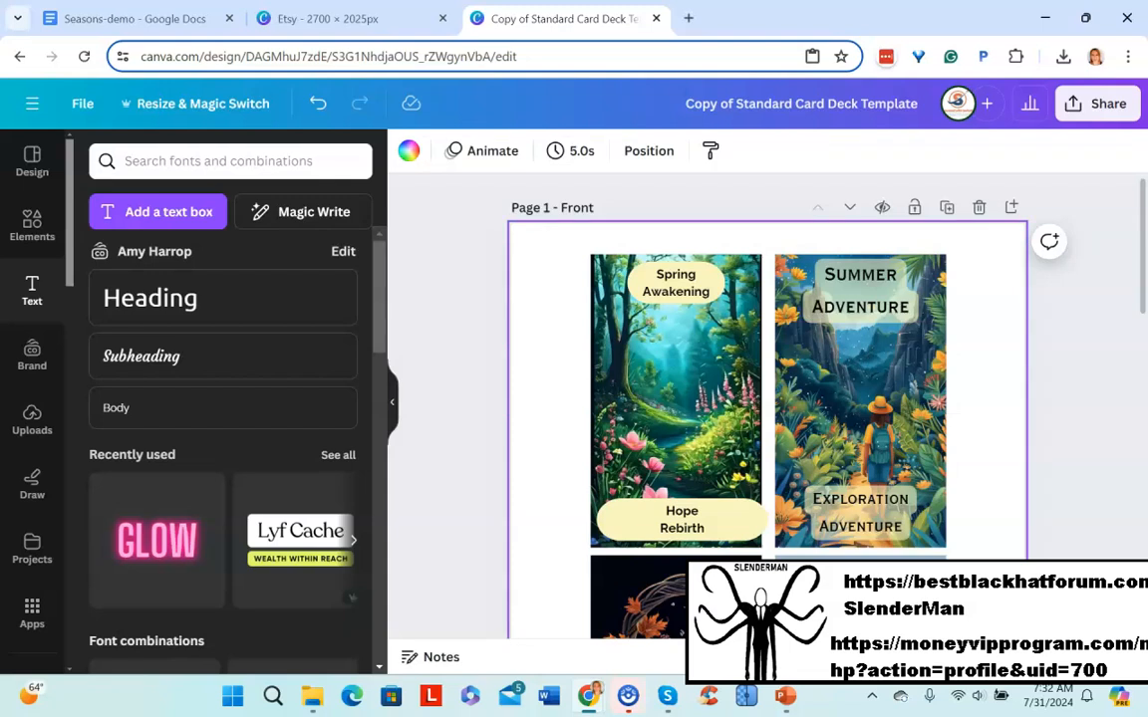
{"action": "scroll", "coordinate": [767, 398], "scroll_direction": "down", "scroll_amount": 2}
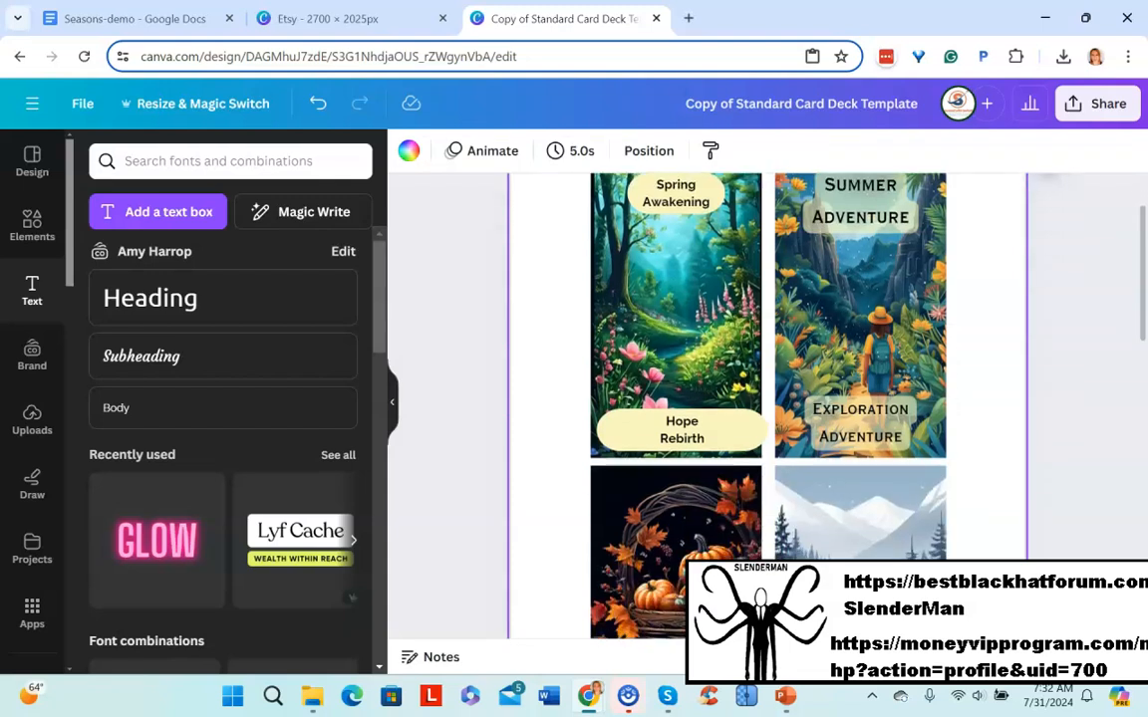
{"action": "scroll", "coordinate": [767, 399], "scroll_direction": "down", "scroll_amount": 2}
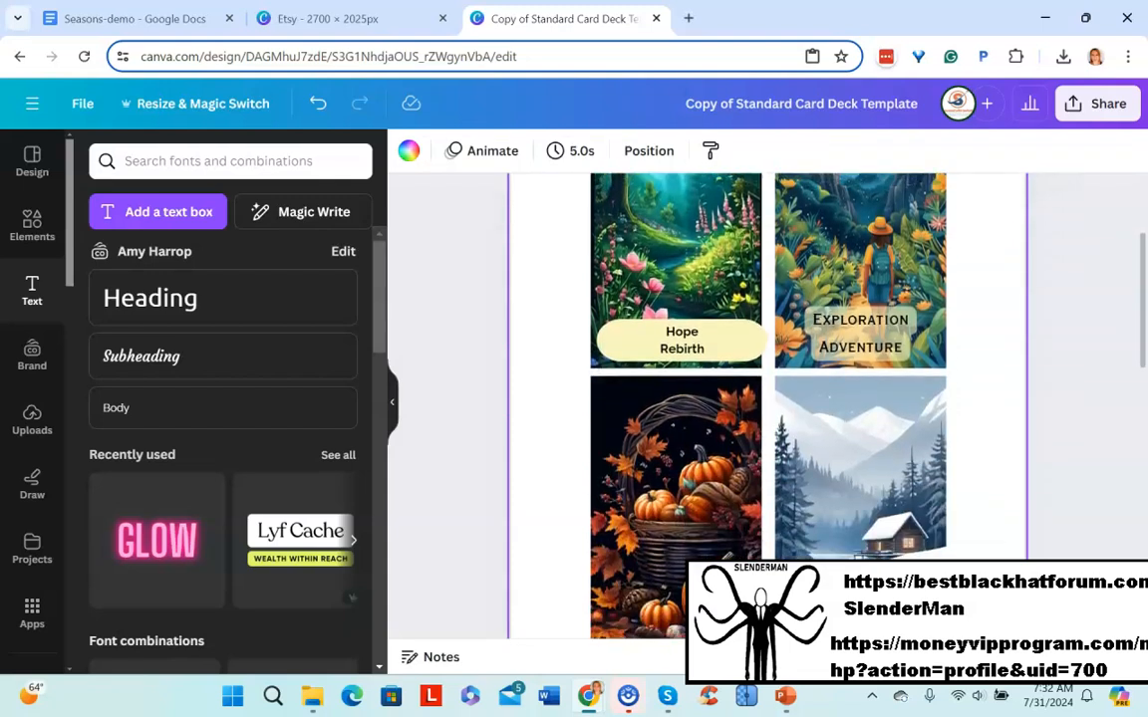
Step: Duplicate the "Exploration Adventure" label twice, placing one copy at the lower end and one at the upper end of the pumpkin card
{"action": "left_click", "coordinate": [858, 333]}
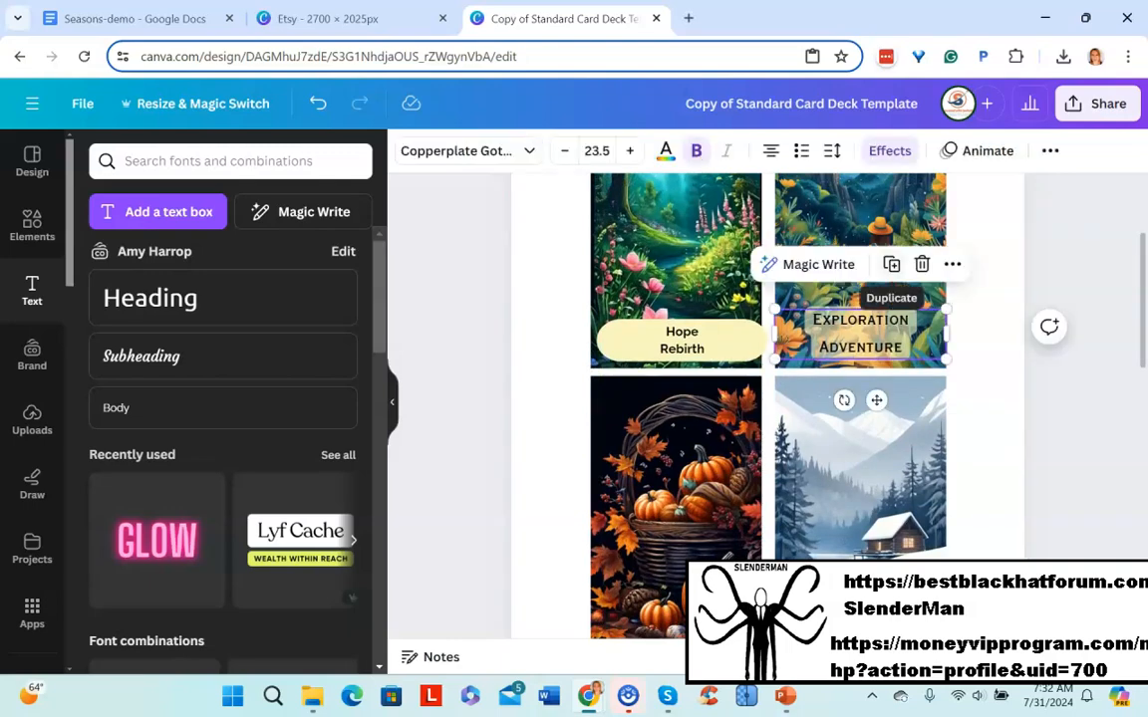
{"action": "left_click", "coordinate": [901, 274]}
{"action": "left_click_drag", "start_coordinate": [869, 339], "coordinate": [675, 608]}
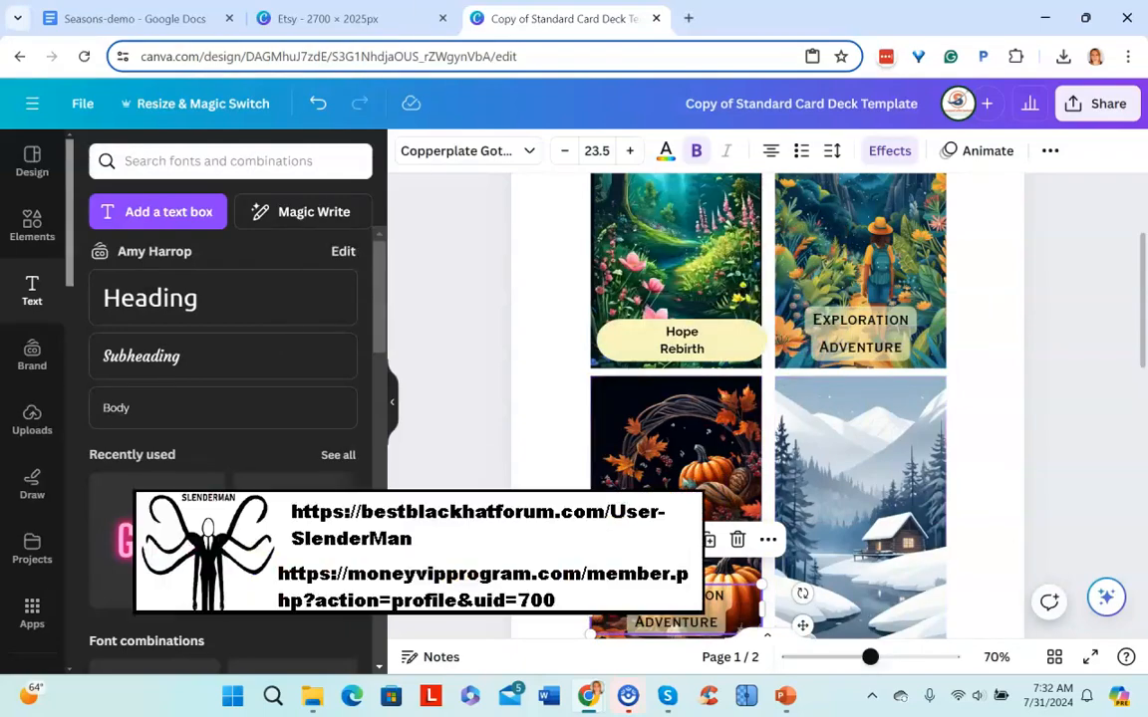
{"action": "left_click", "coordinate": [706, 539]}
{"action": "left_click_drag", "start_coordinate": [685, 618], "coordinate": [676, 399]}
Step: Duplicate the "Hope Rebirth" label and place the copy at the lower end of the snowy cabin card
{"action": "left_click", "coordinate": [678, 355]}
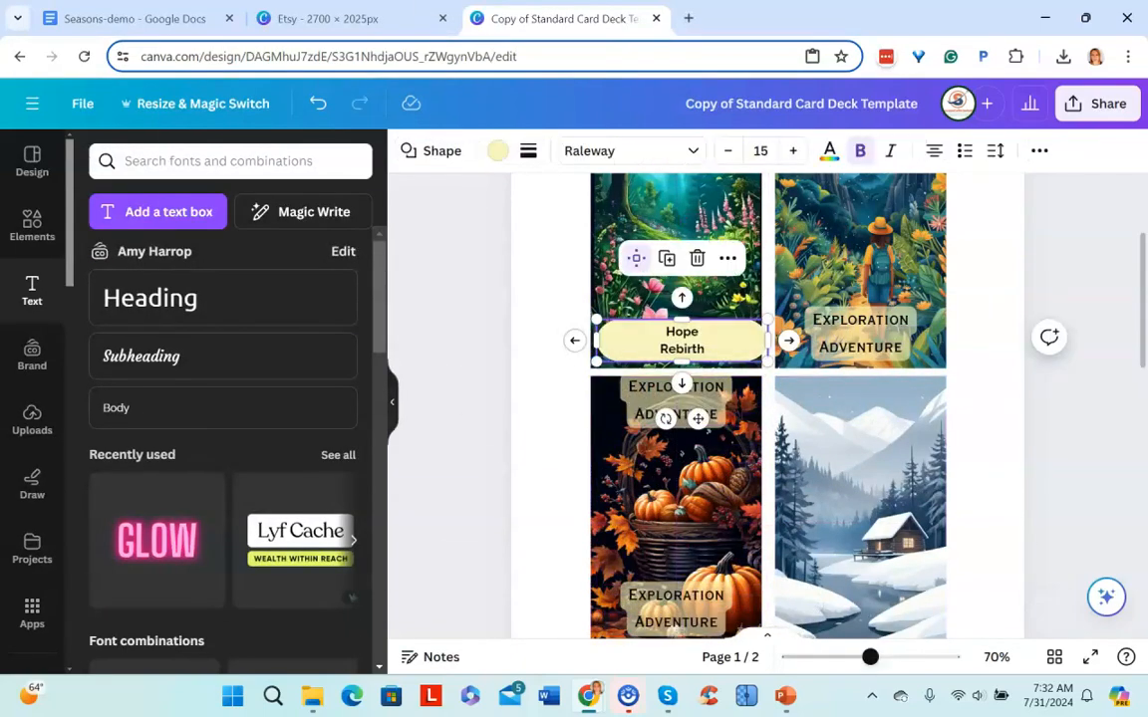
{"action": "left_click", "coordinate": [665, 256]}
{"action": "left_click_drag", "start_coordinate": [691, 349], "coordinate": [852, 625]}
Step: Duplicate the "Spring Awakening" label and centre the copy at the upper end of the snowy cabin card
{"action": "scroll", "coordinate": [767, 399], "scroll_direction": "up", "scroll_amount": 3}
{"action": "left_click", "coordinate": [675, 282]}
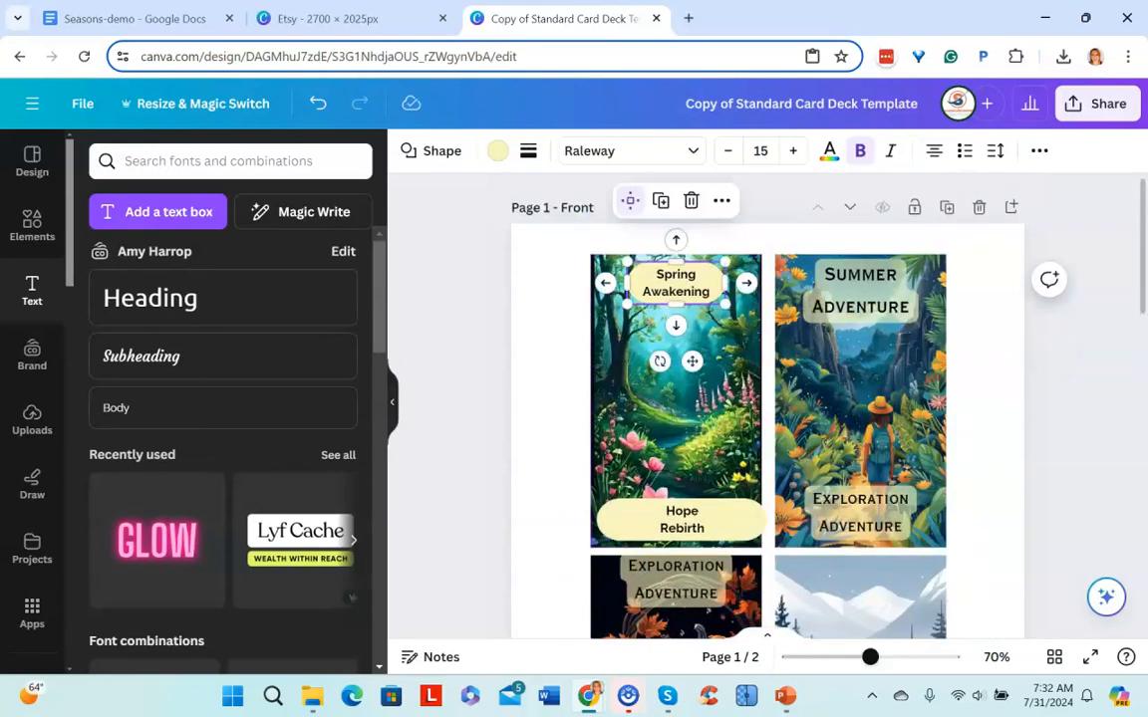
{"action": "left_click", "coordinate": [660, 200]}
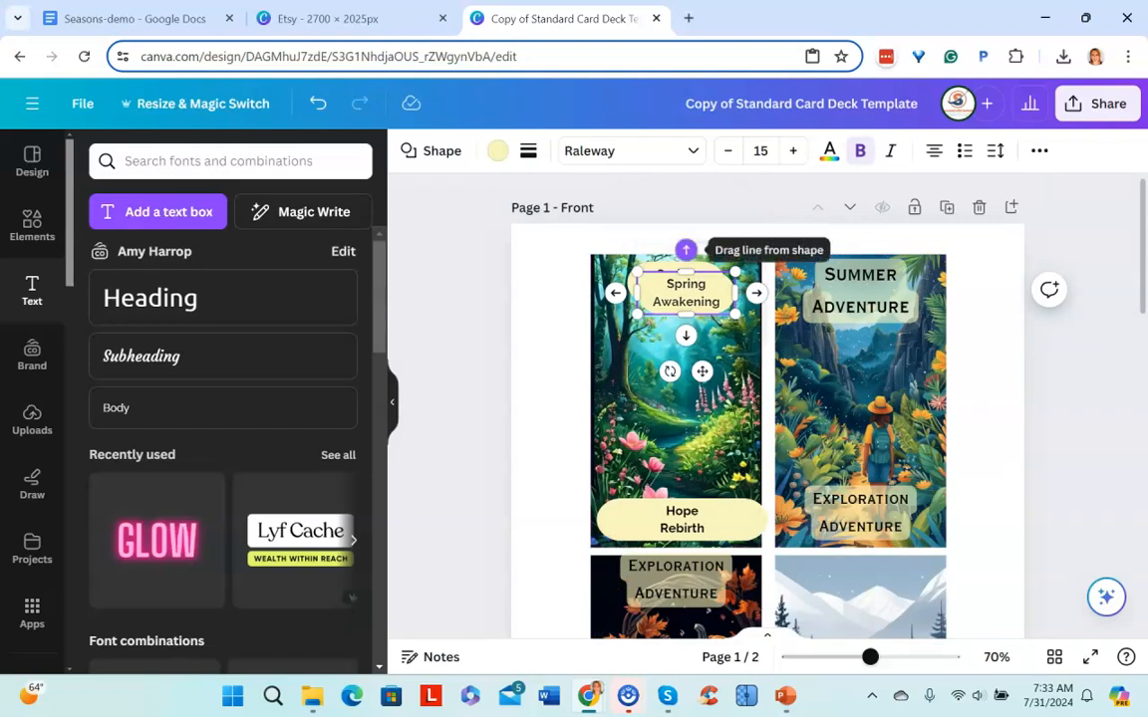
{"action": "left_click_drag", "start_coordinate": [685, 293], "coordinate": [860, 576]}
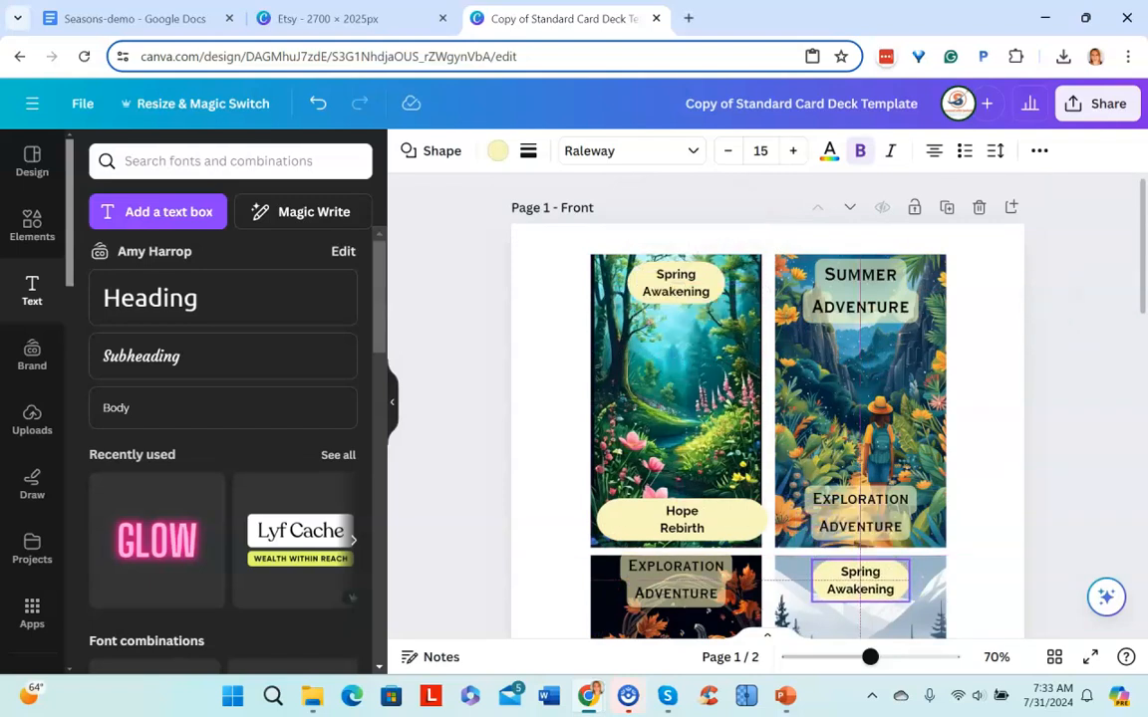
{"action": "scroll", "coordinate": [860, 498], "scroll_direction": "down", "scroll_amount": 2}
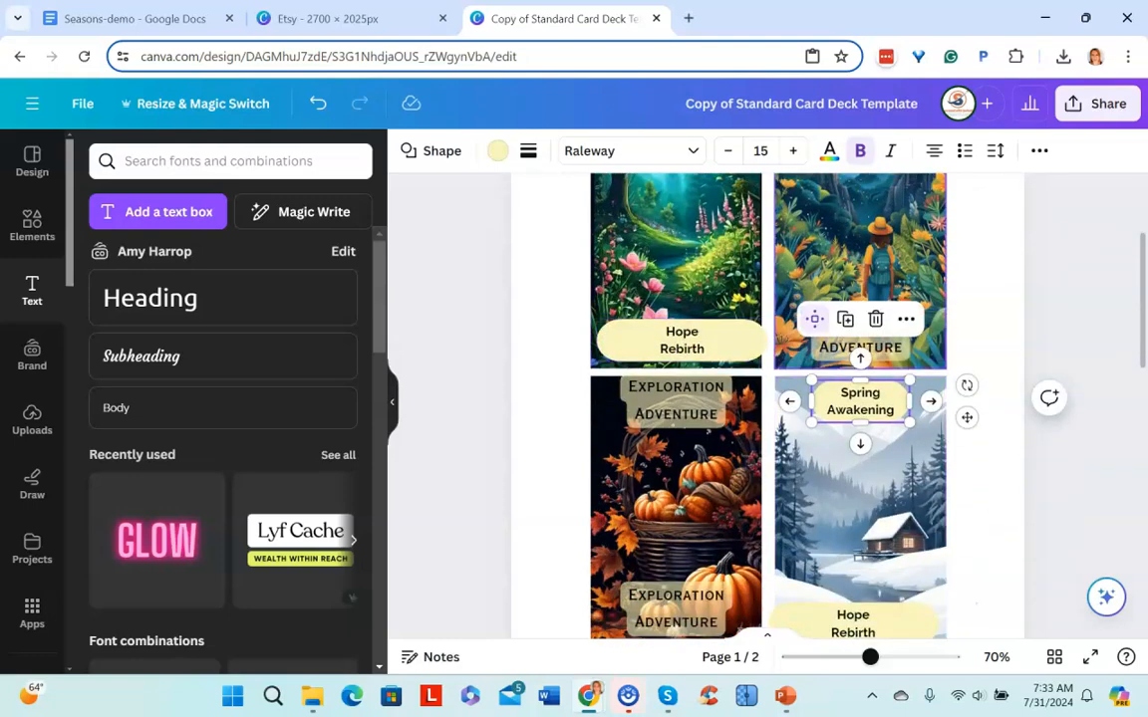
{"action": "scroll", "coordinate": [875, 321], "scroll_direction": "up", "scroll_amount": 2}
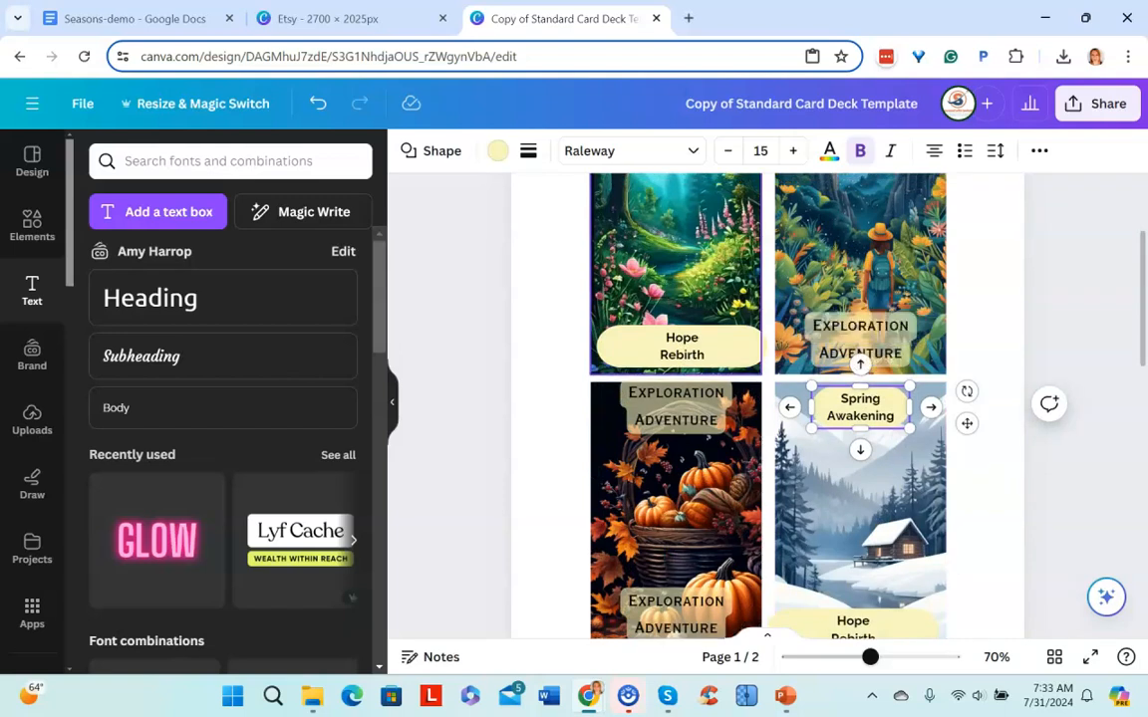